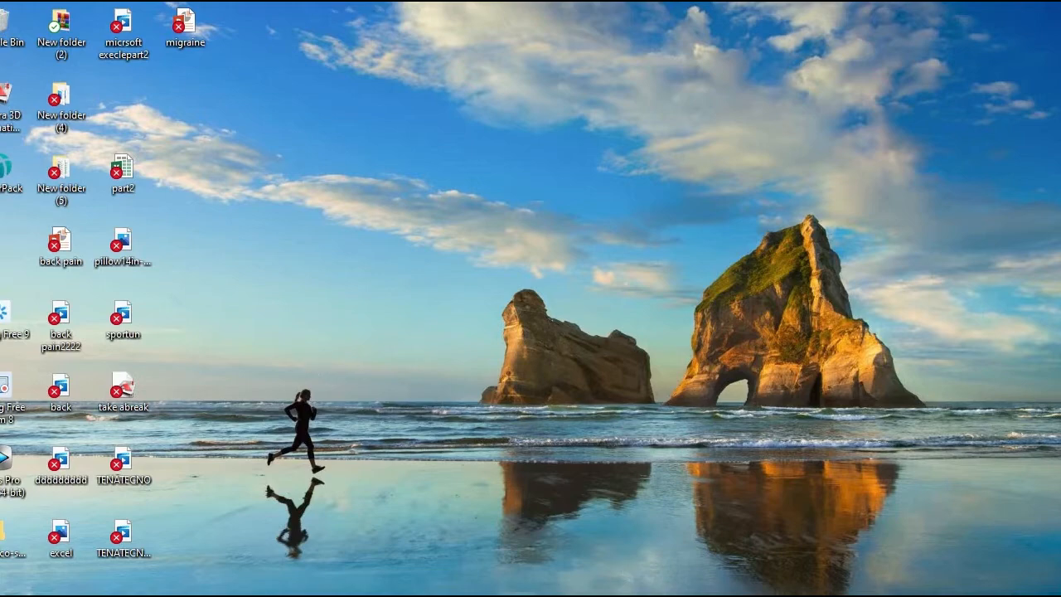
# Step: Switch to the blank Excel workbook and display the Insert and Page Layout commands
pyautogui.click(621, 595)
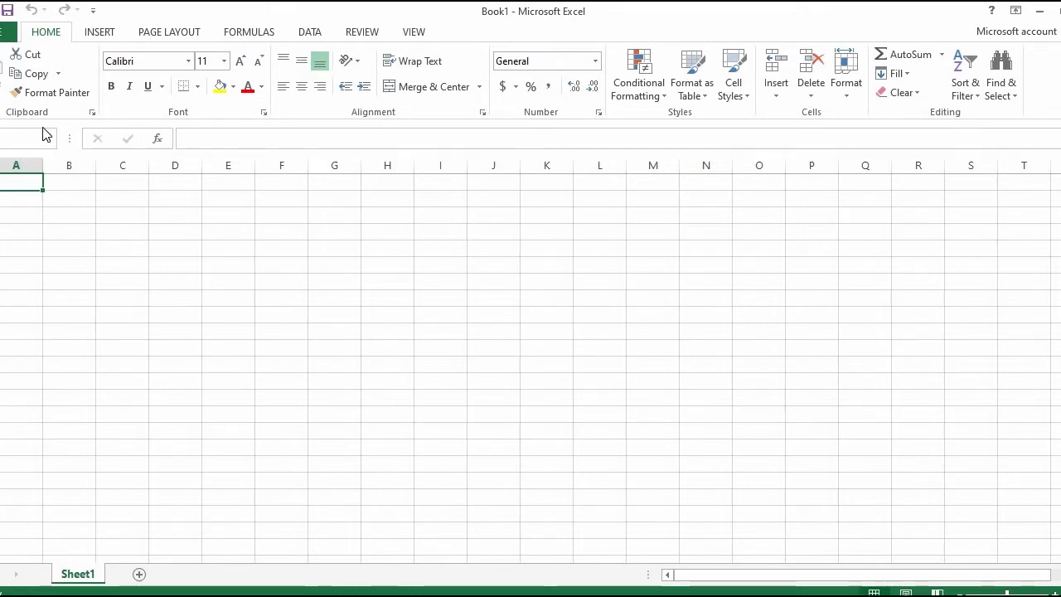
pyautogui.click(103, 34)
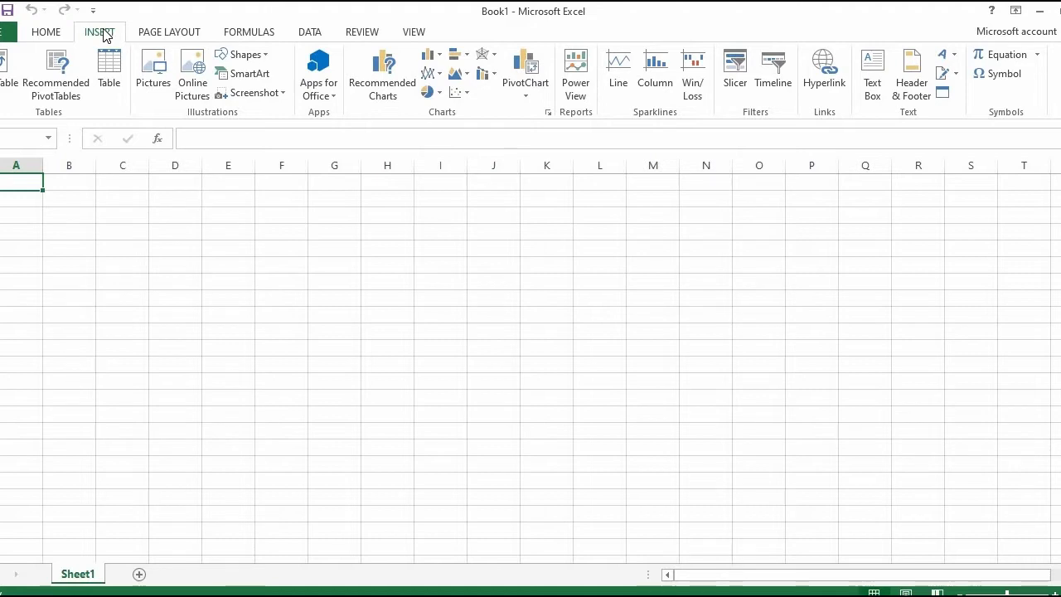
pyautogui.click(165, 32)
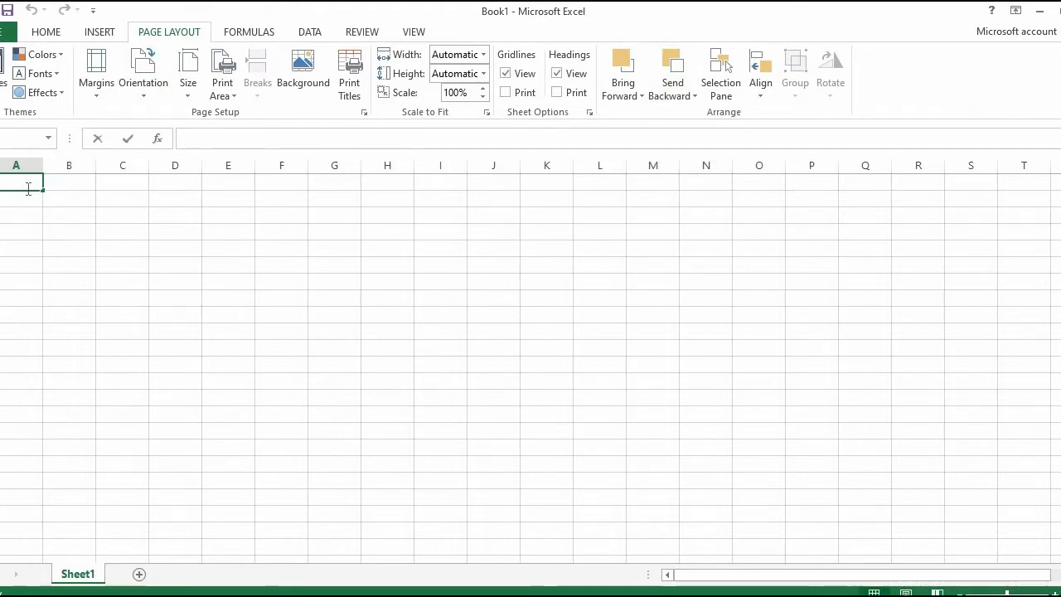
# Step: Enter the headers "Name", "c++", "java", "newtor" and "calclus" in cells A1 to E1
pyautogui.write('Name')
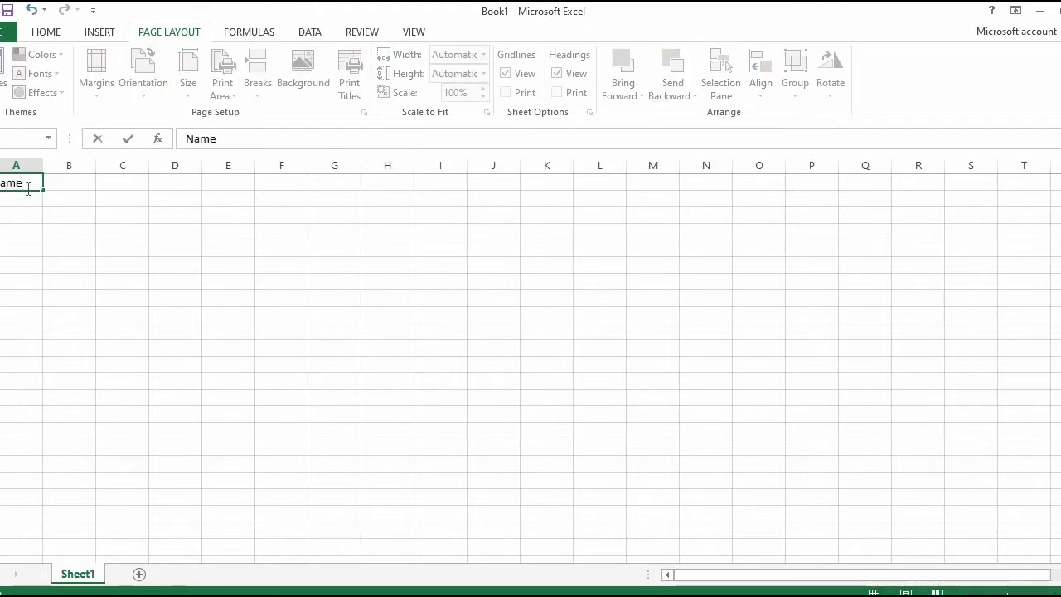
pyautogui.click(55, 180)
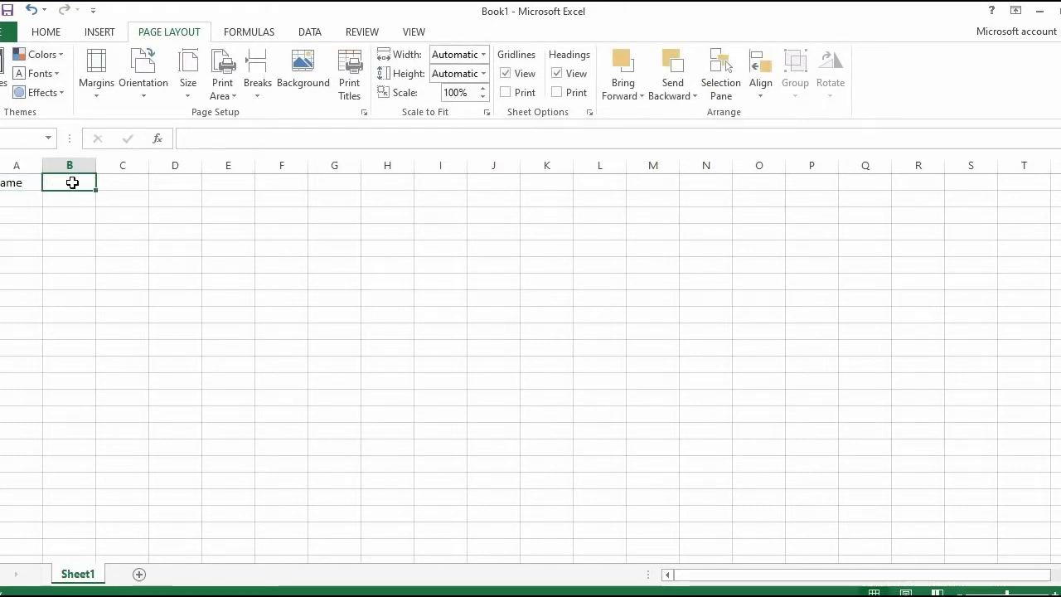
pyautogui.write('c++')
pyautogui.click(113, 183)
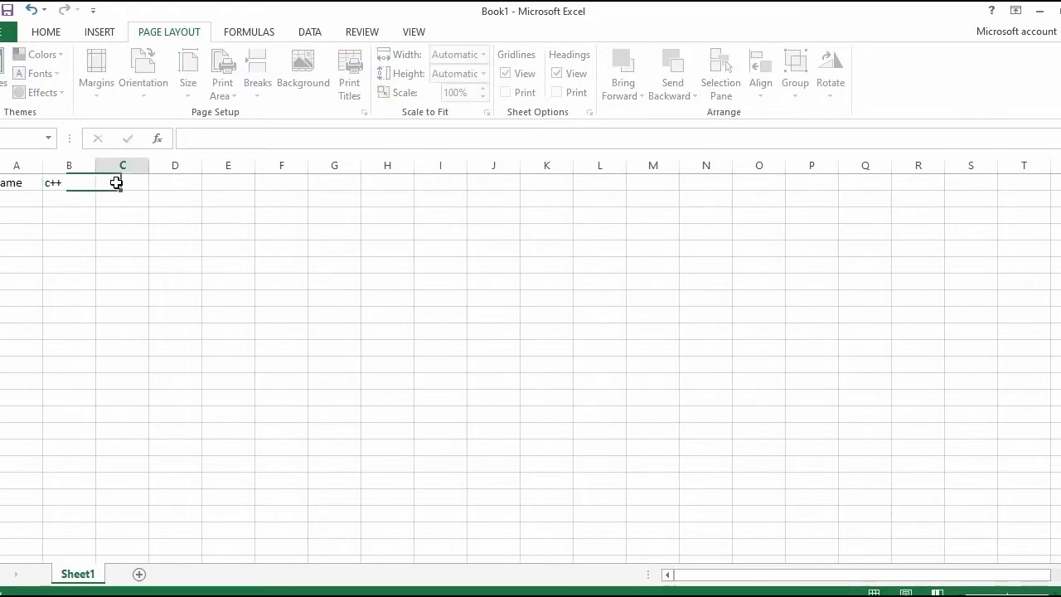
pyautogui.write('java')
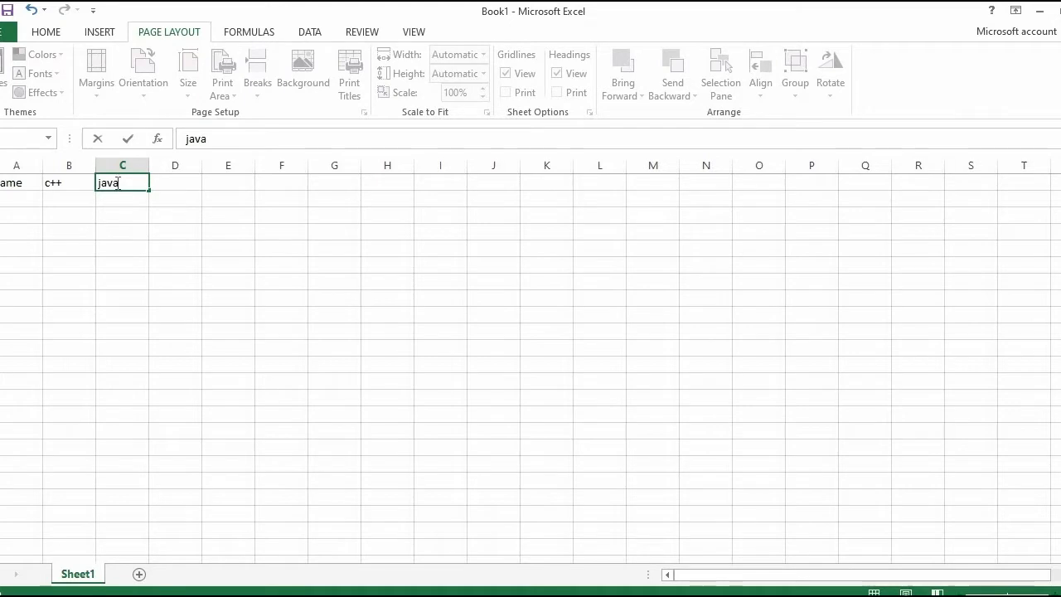
pyautogui.click(163, 183)
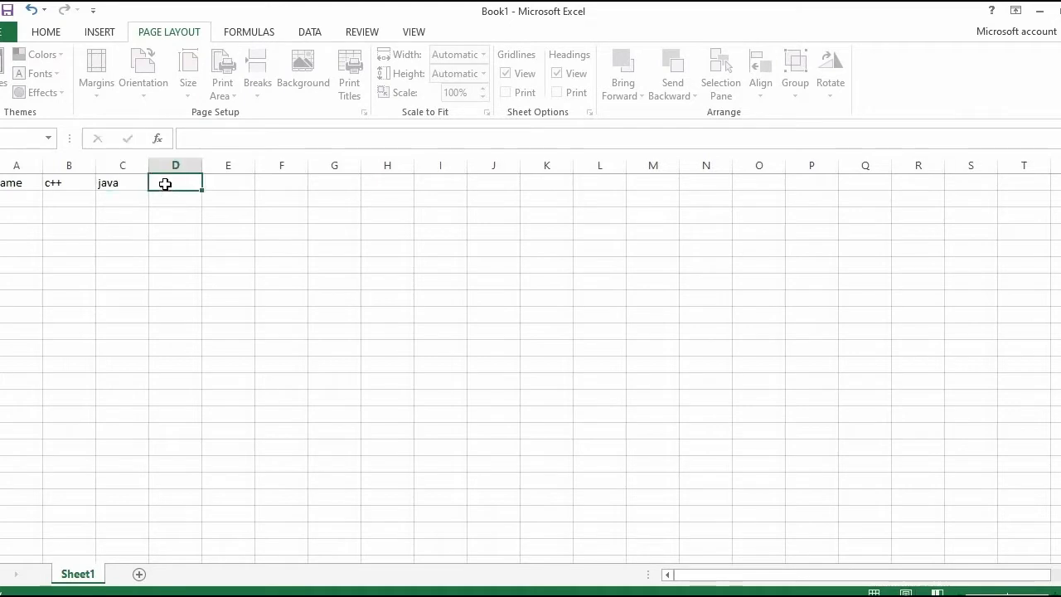
pyautogui.write('new')
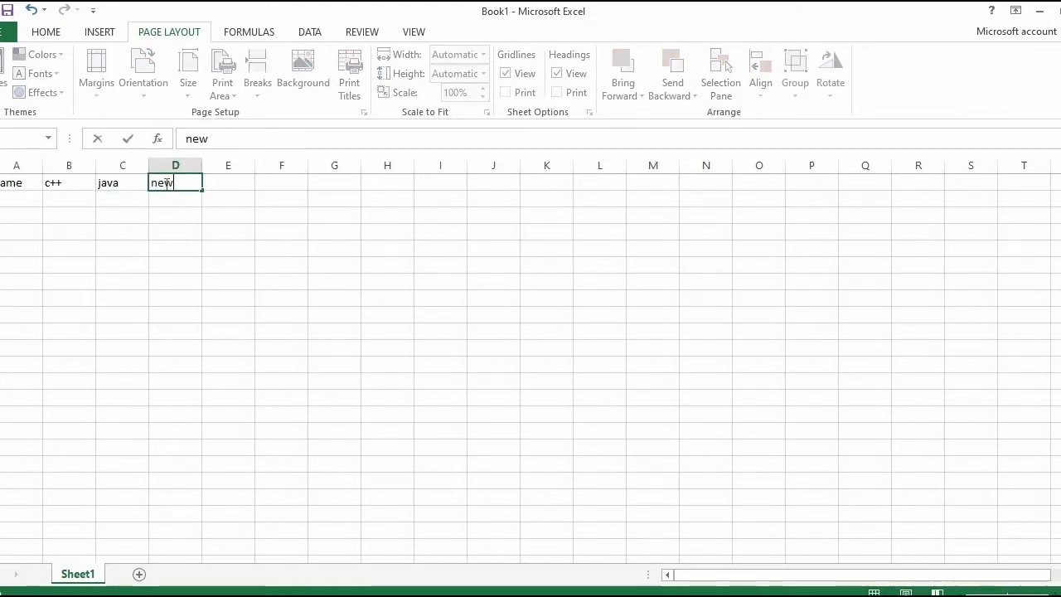
pyautogui.write('tor')
pyautogui.click(242, 186)
pyautogui.write('ca')
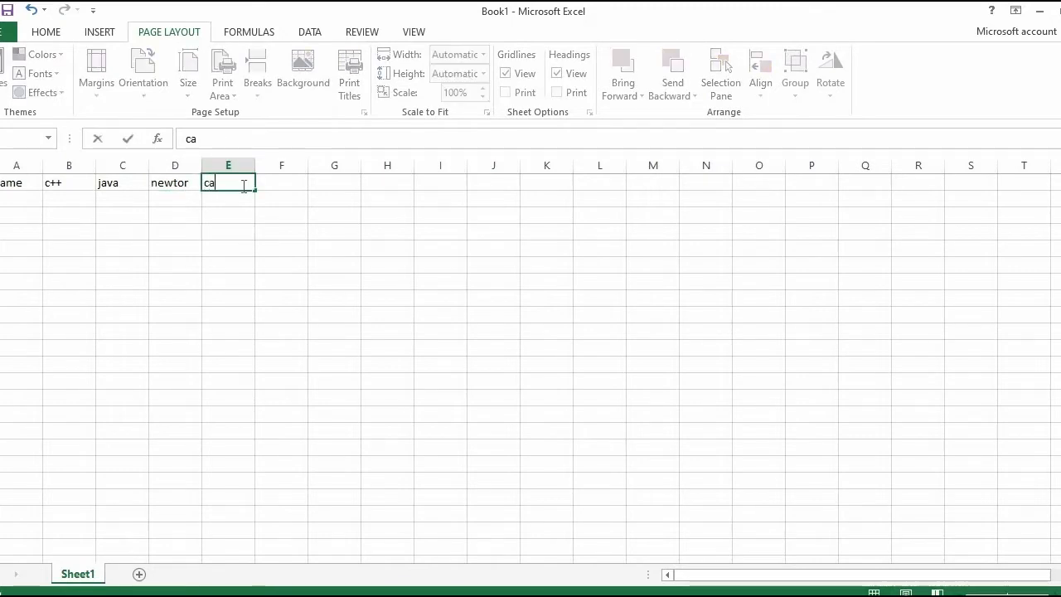
pyautogui.write('lclus')
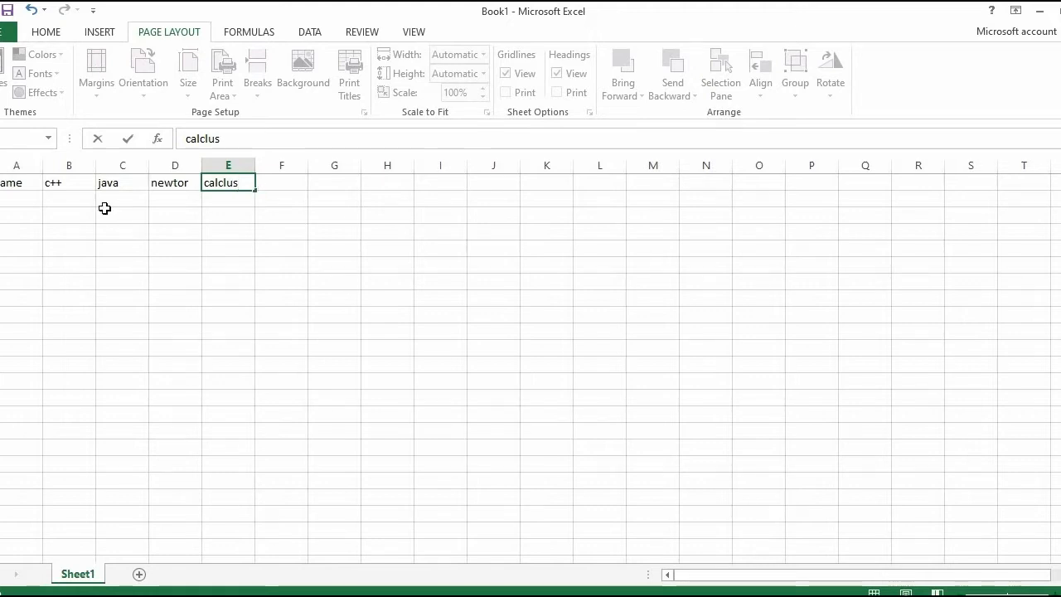
# Step: Enter three people's first names under the Name header in cells A2 to A4
pyautogui.click(20, 201)
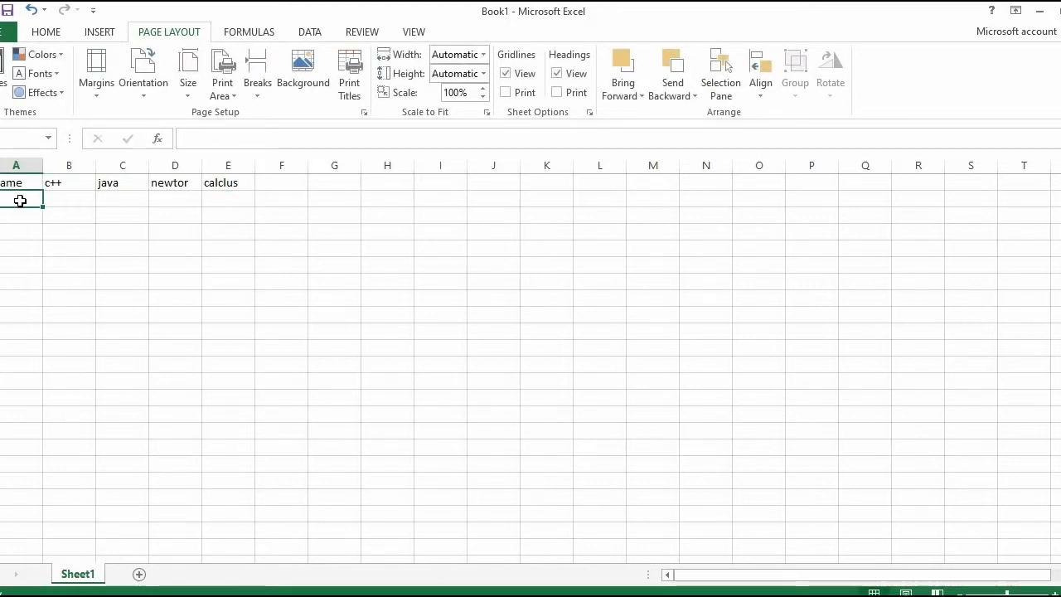
pyautogui.write('helen')
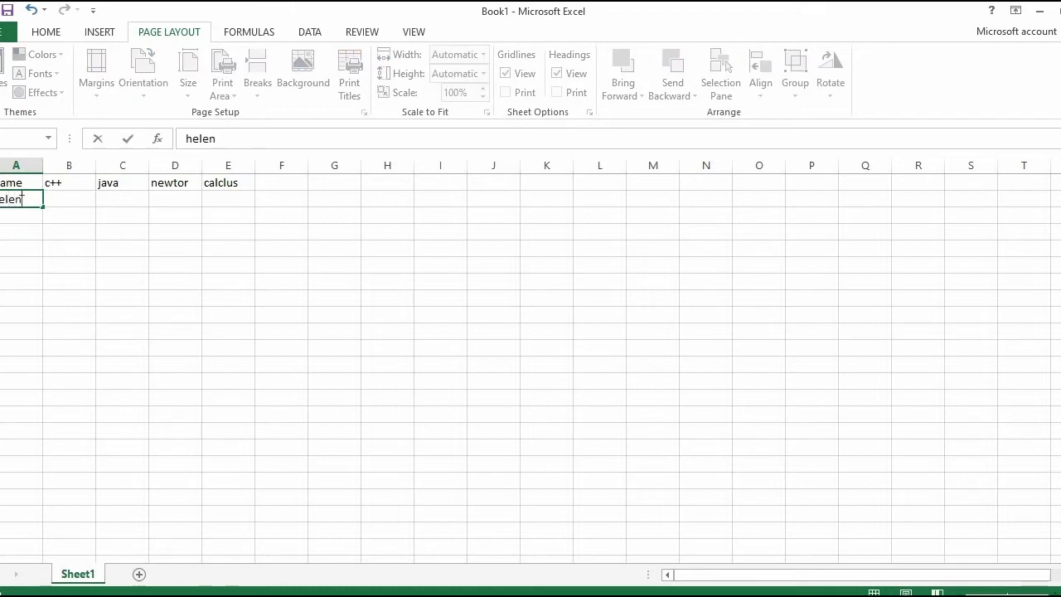
pyautogui.click(20, 216)
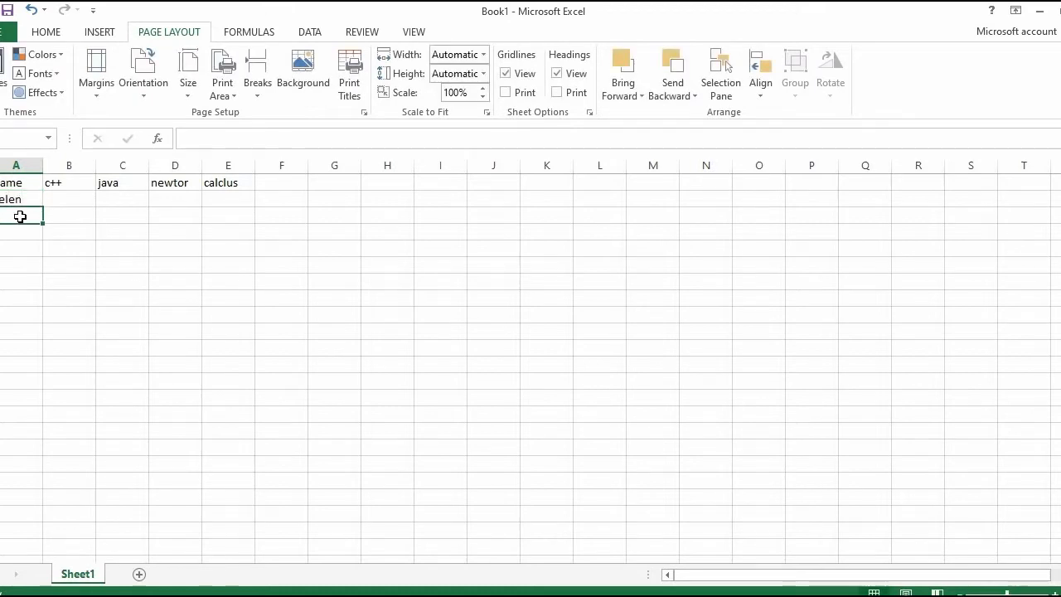
pyautogui.write('aba')
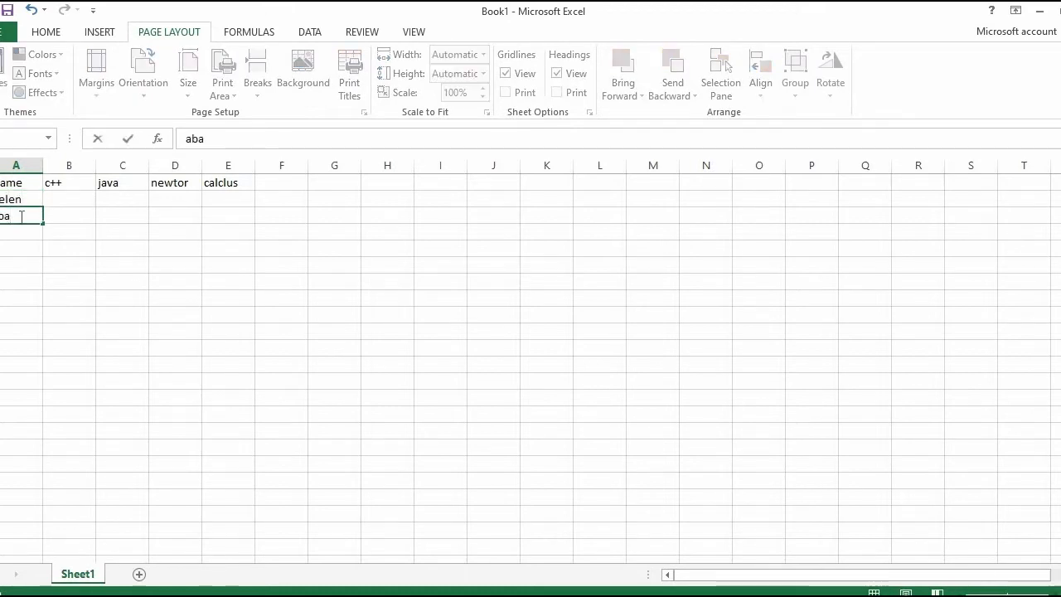
pyautogui.write('be')
pyautogui.click(20, 233)
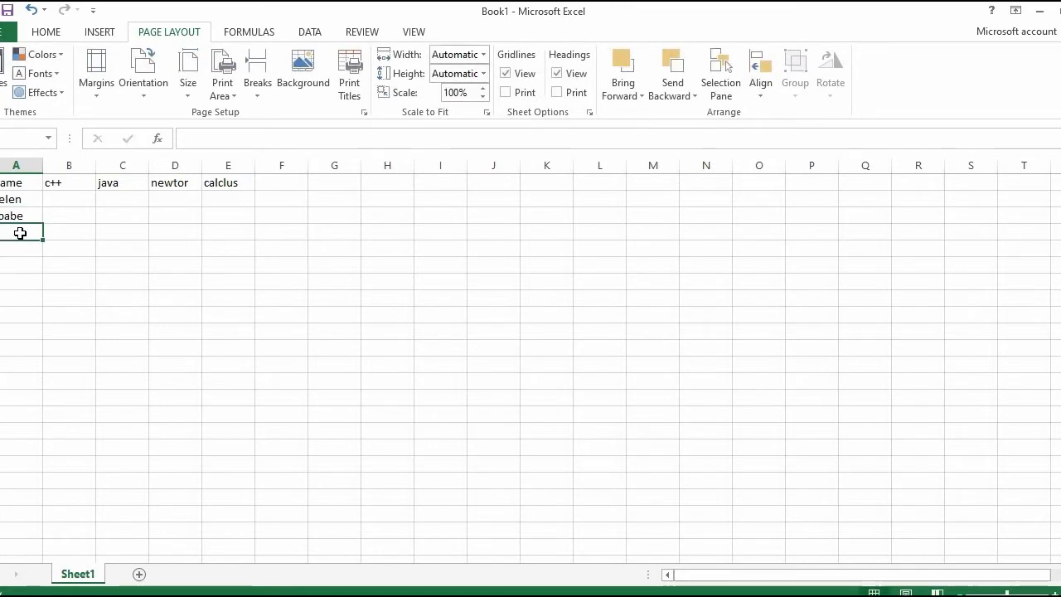
pyautogui.write('hagos')
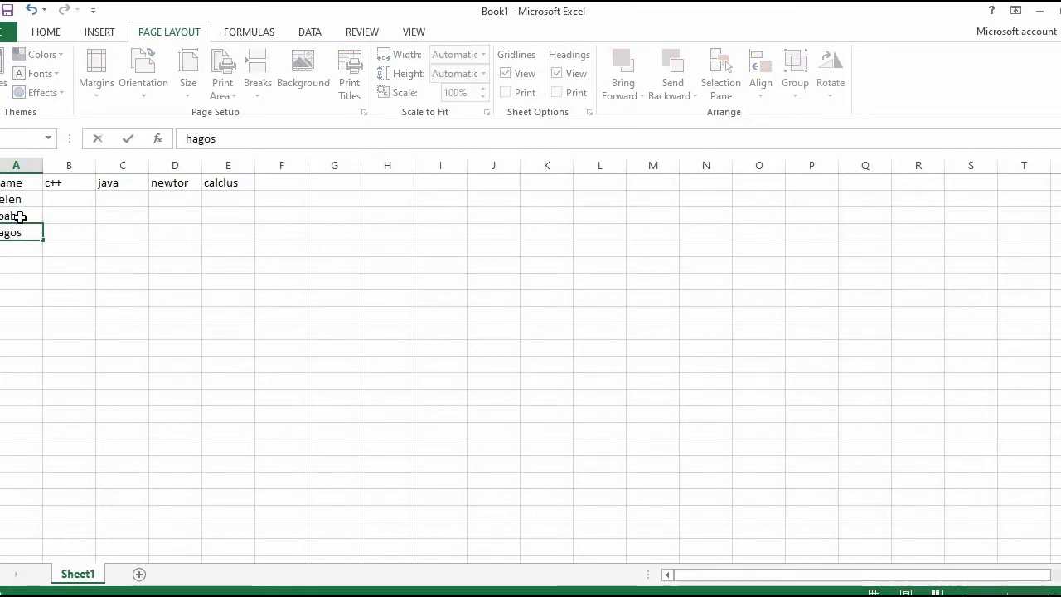
pyautogui.click(19, 216)
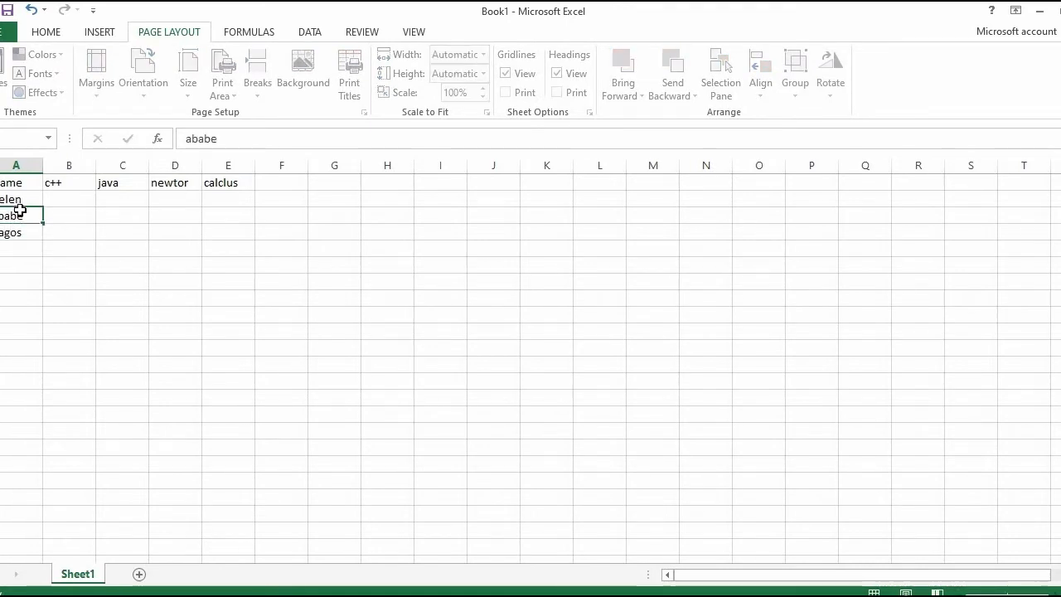
# Step: Replace the header in cell D1 with "network"
pyautogui.click(61, 198)
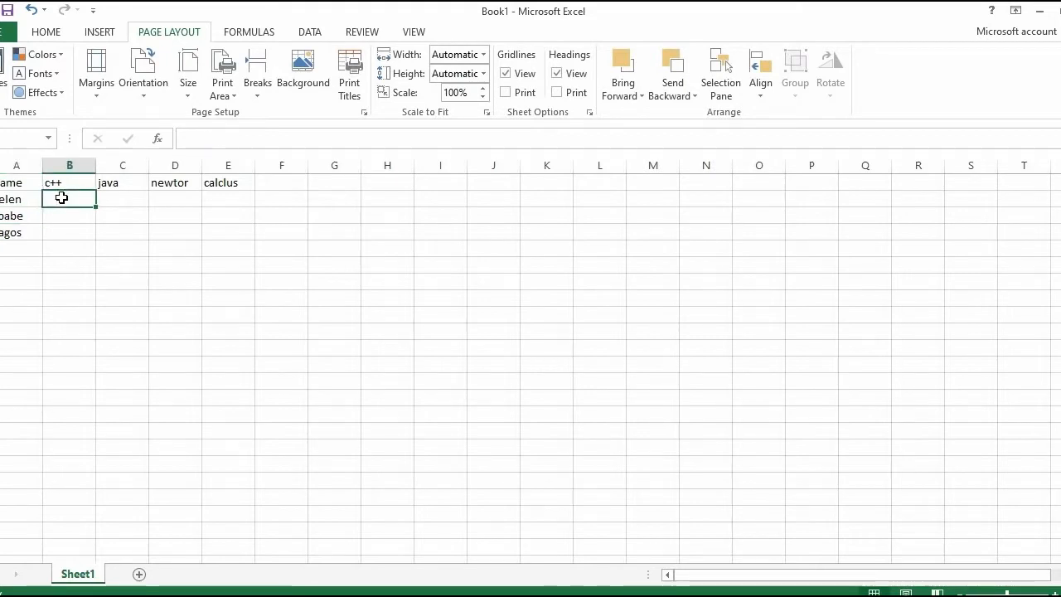
pyautogui.click(192, 183)
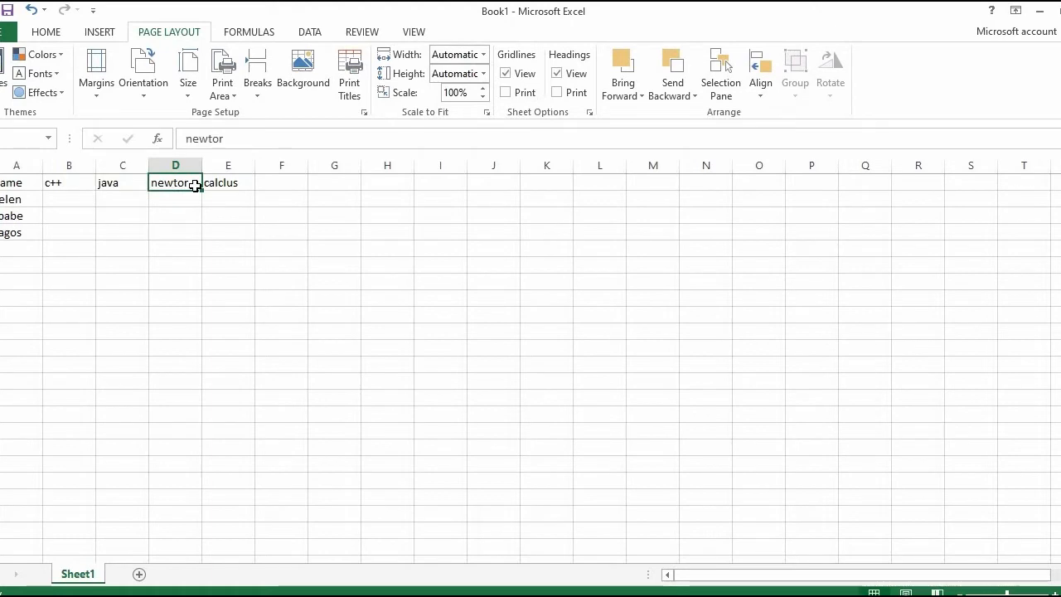
pyautogui.write('k')
pyautogui.press('BackSpace')
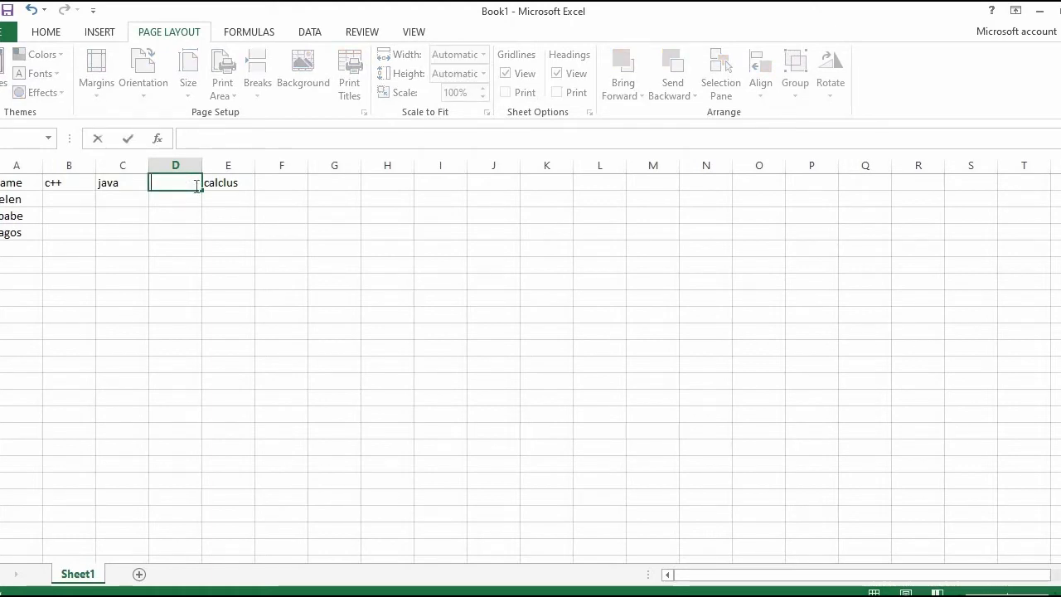
pyautogui.write('netw')
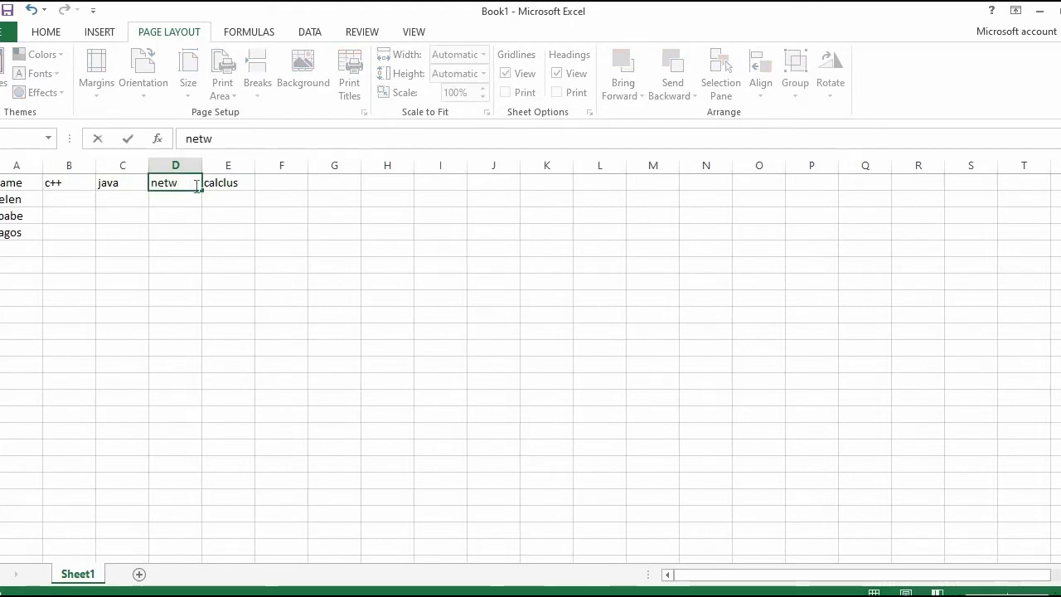
pyautogui.write('ork')
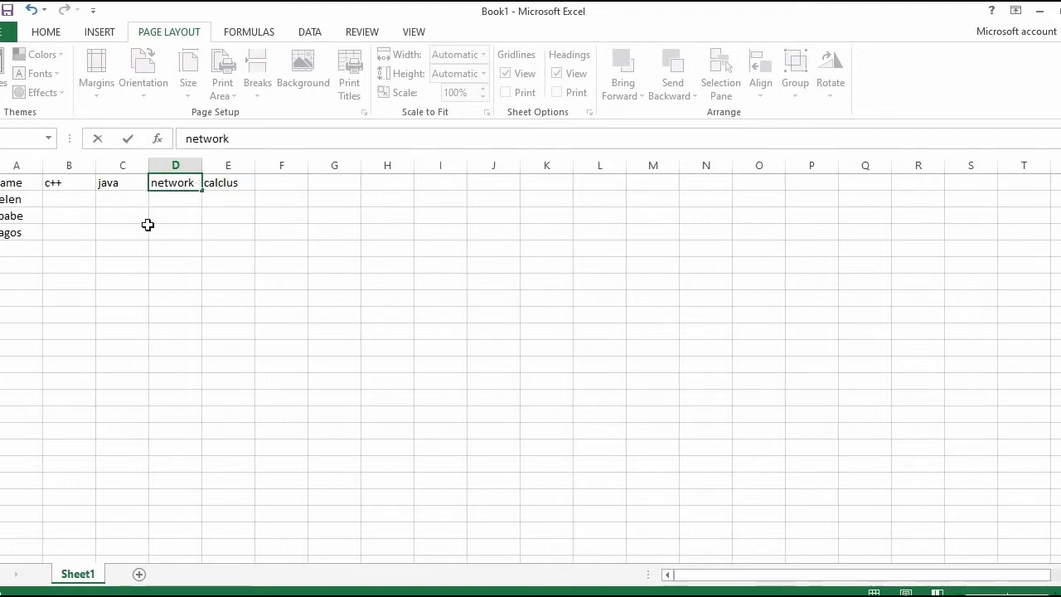
pyautogui.click(68, 194)
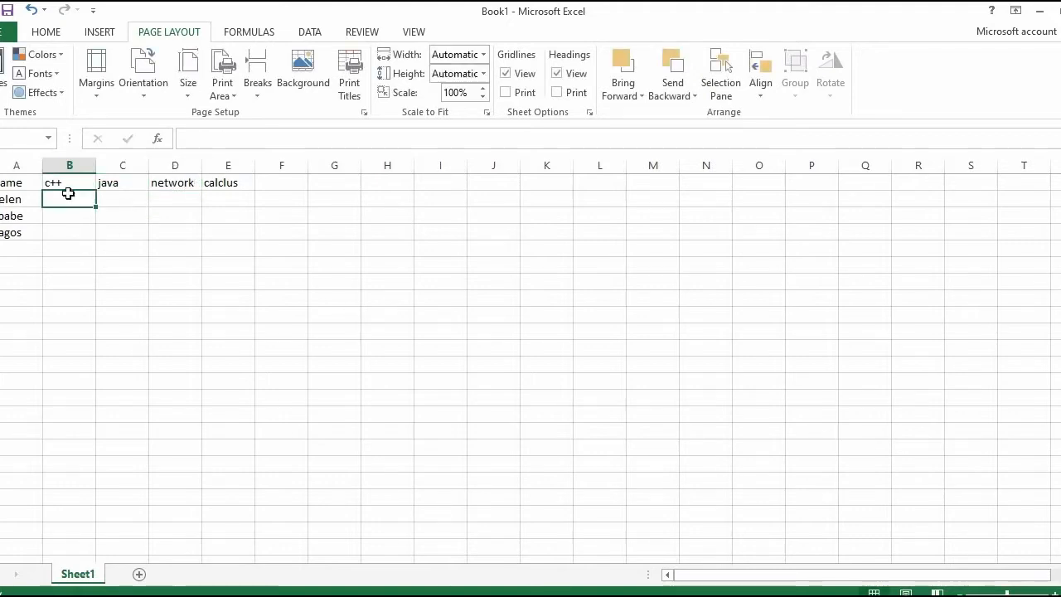
# Step: Apply the Office 2007 - 2010 theme fonts to the workbook and select the Name header cell
pyautogui.click(38, 73)
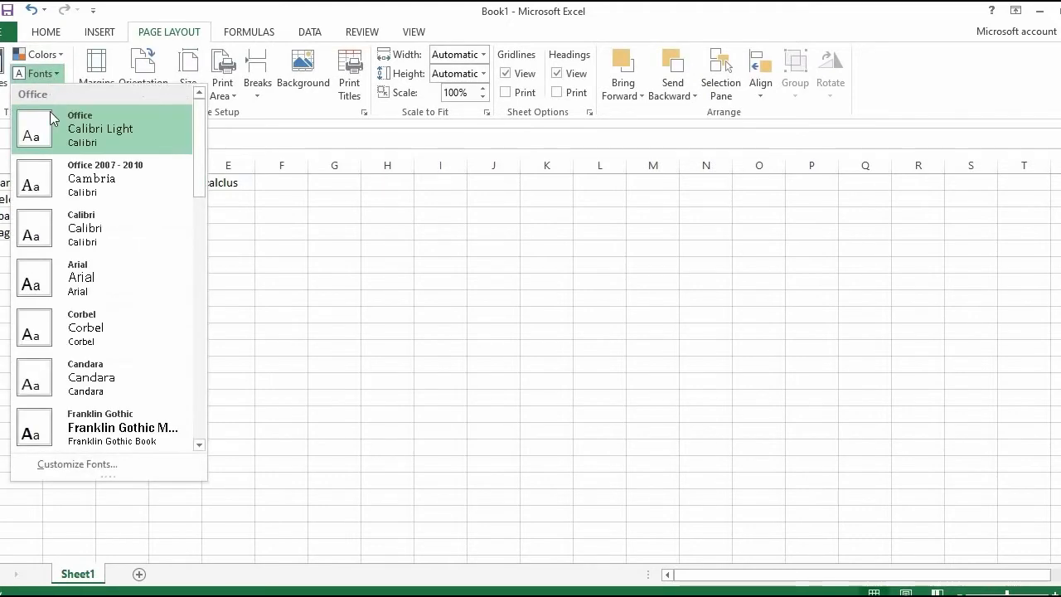
pyautogui.click(52, 176)
pyautogui.click(6, 184)
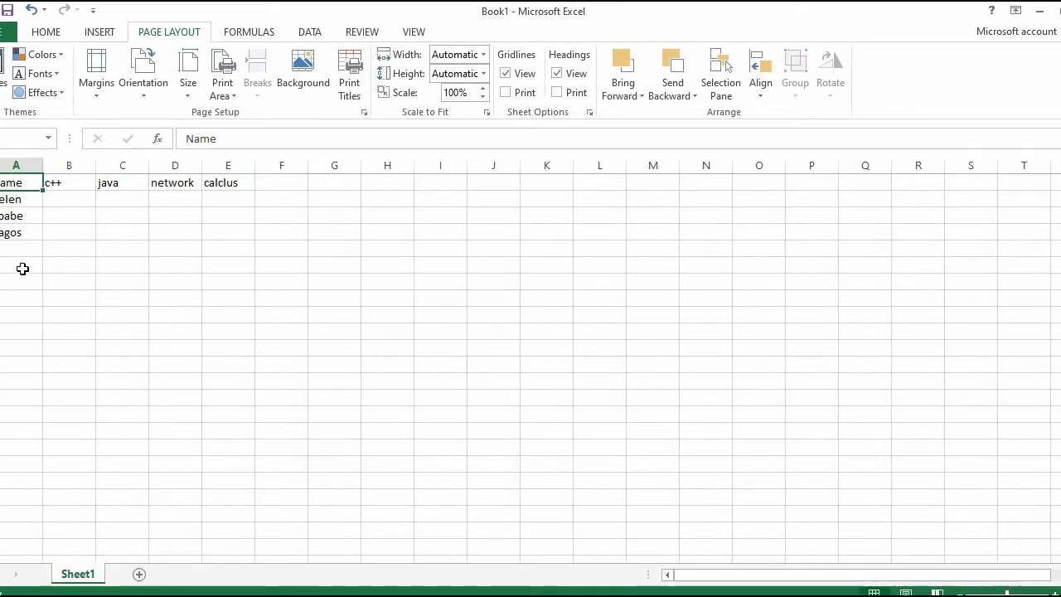
# Step: Select cells A1 to A6 and view the page margin presets without choosing one
pyautogui.moveTo(23, 257); pyautogui.dragTo(16, 163)
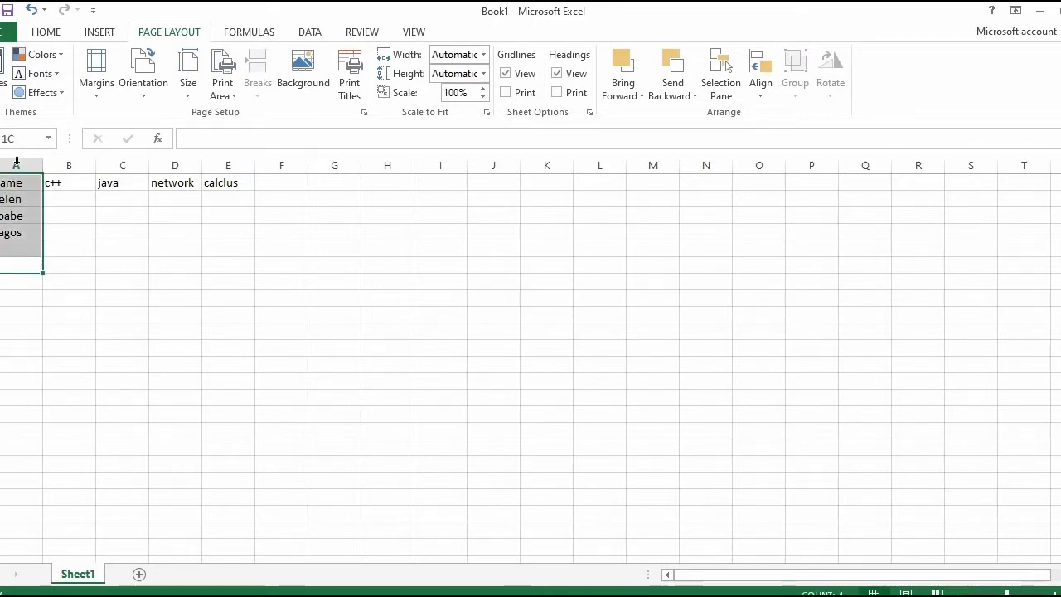
pyautogui.click(100, 97)
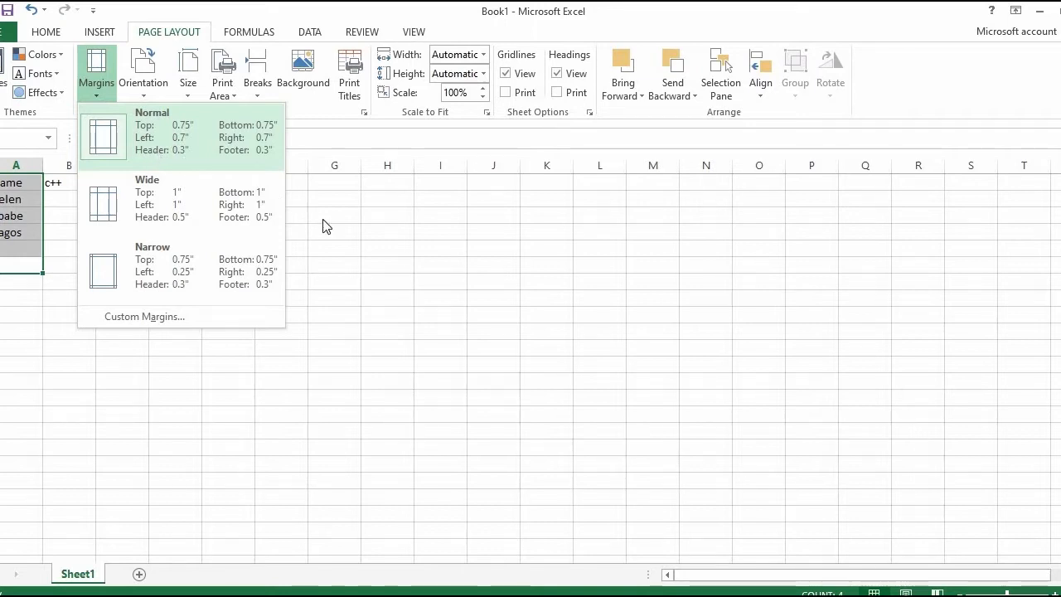
pyautogui.click(343, 240)
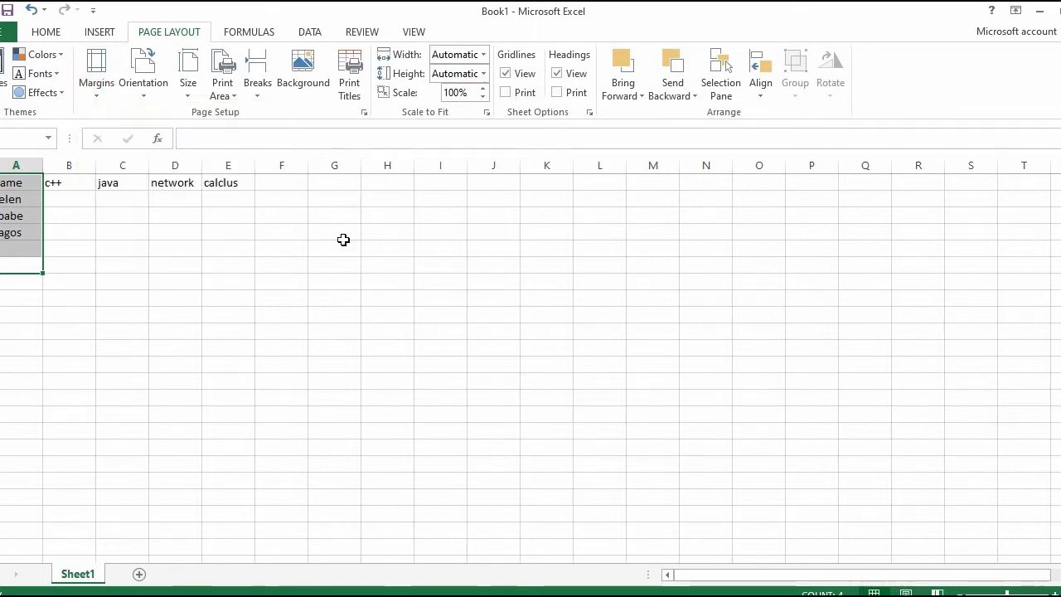
# Step: Switch the page orientation to Landscape and back to Portrait
pyautogui.click(144, 98)
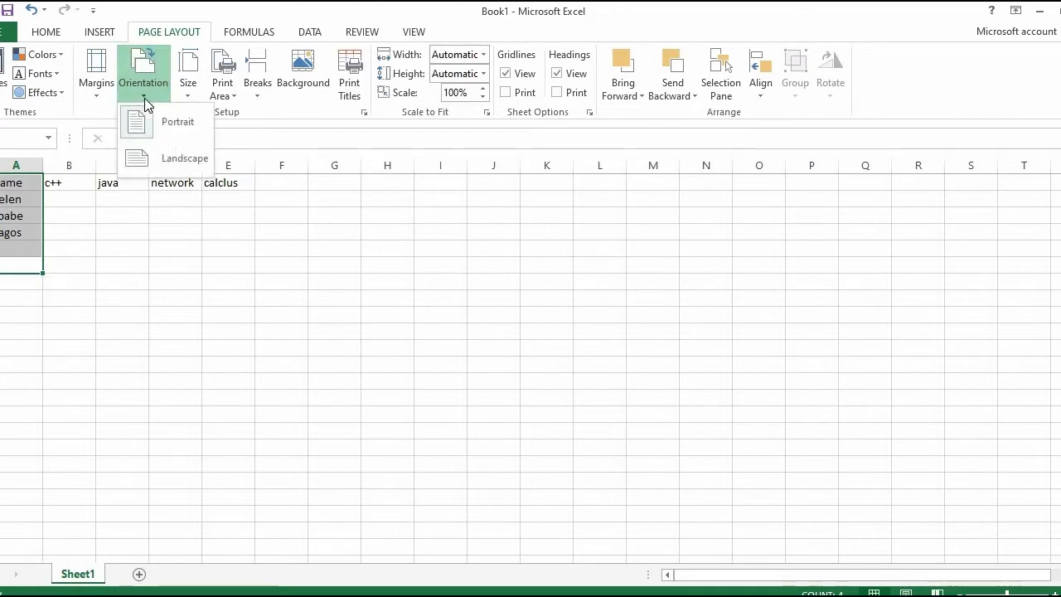
pyautogui.click(168, 157)
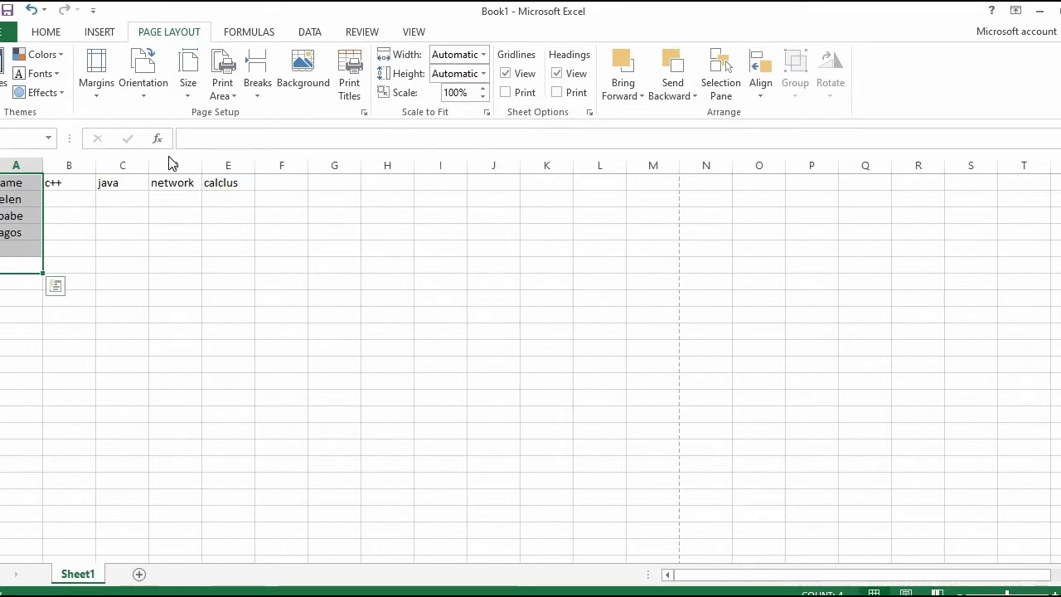
pyautogui.click(145, 98)
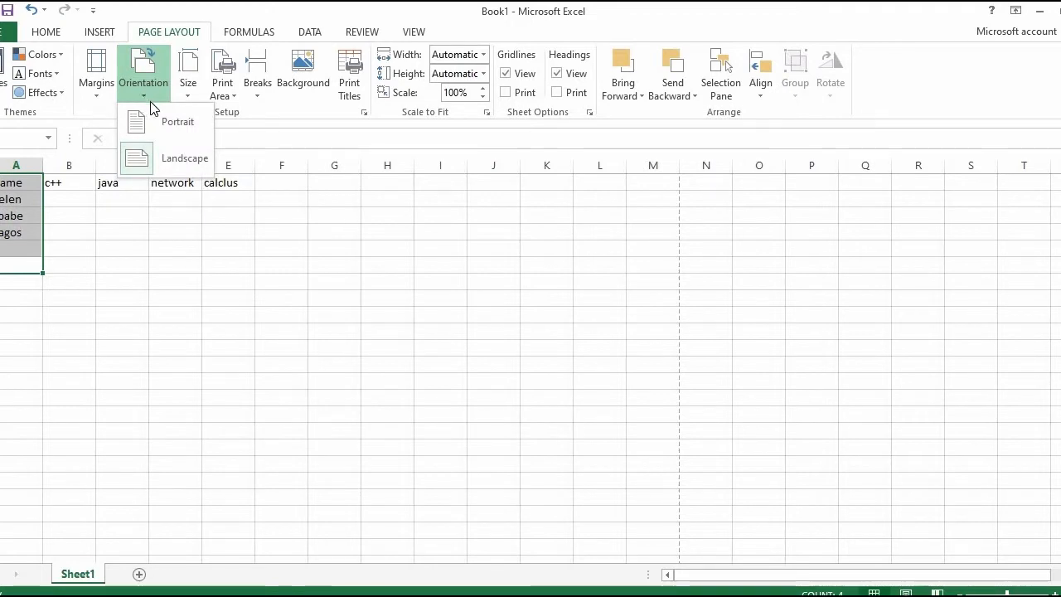
pyautogui.click(162, 123)
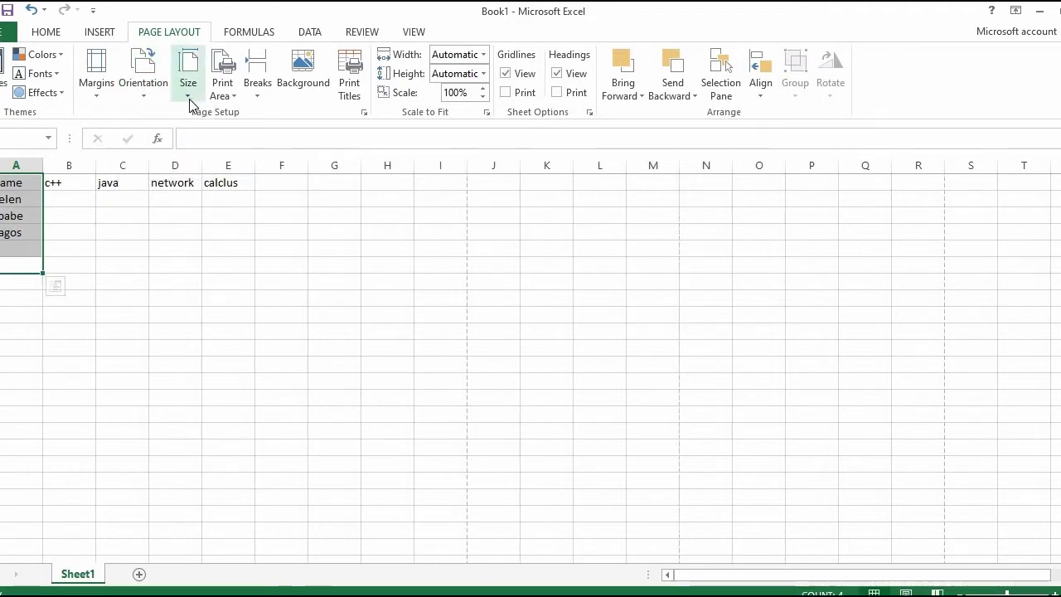
# Step: View the available paper sizes without choosing one and select cell B2
pyautogui.click(189, 98)
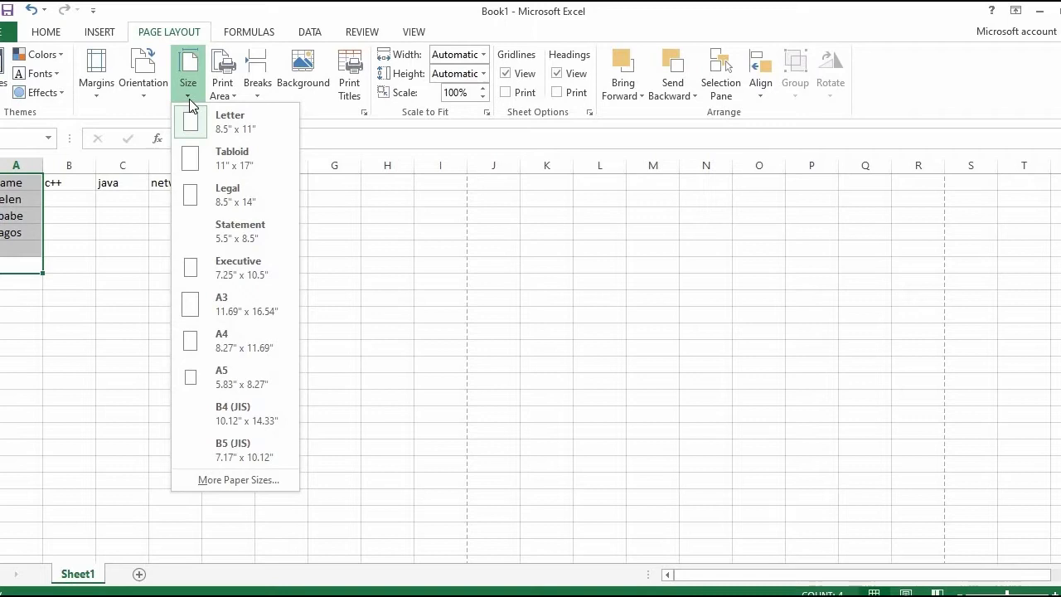
pyautogui.click(259, 91)
pyautogui.click(66, 199)
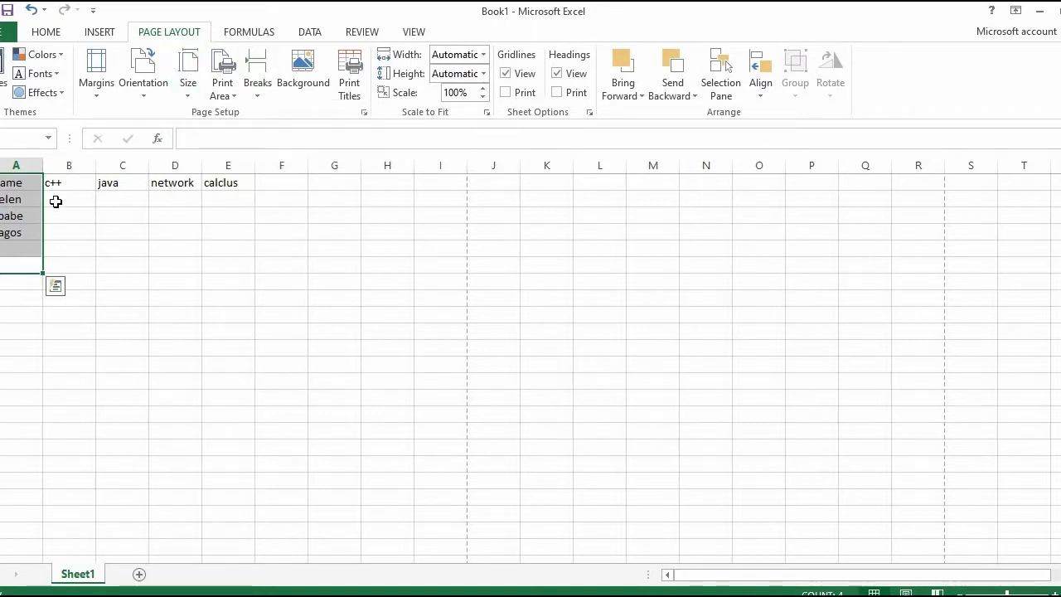
# Step: Insert a page break at cell B2
pyautogui.click(65, 196)
pyautogui.click(259, 93)
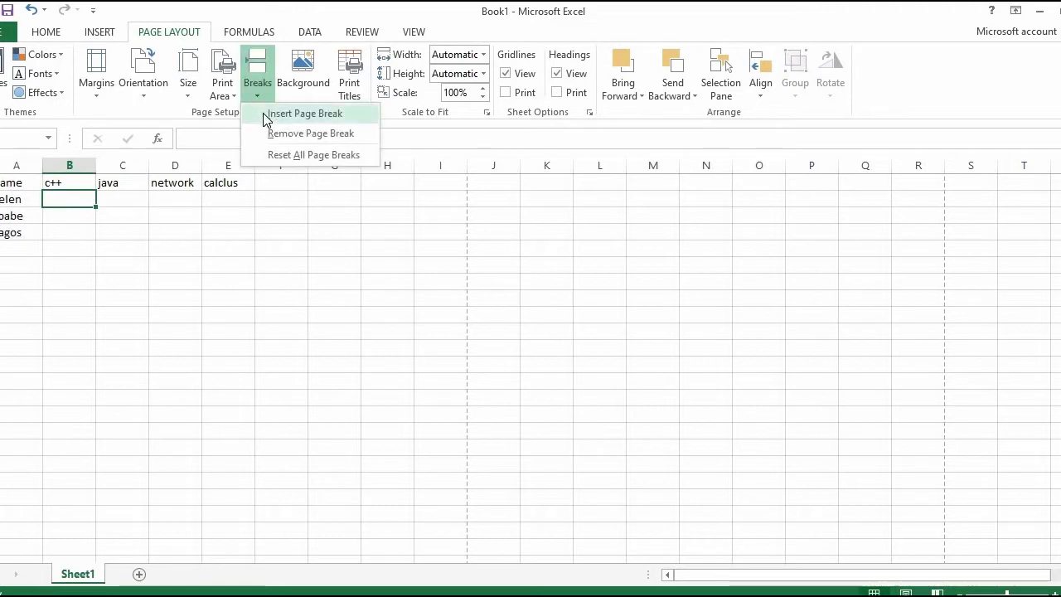
pyautogui.click(266, 116)
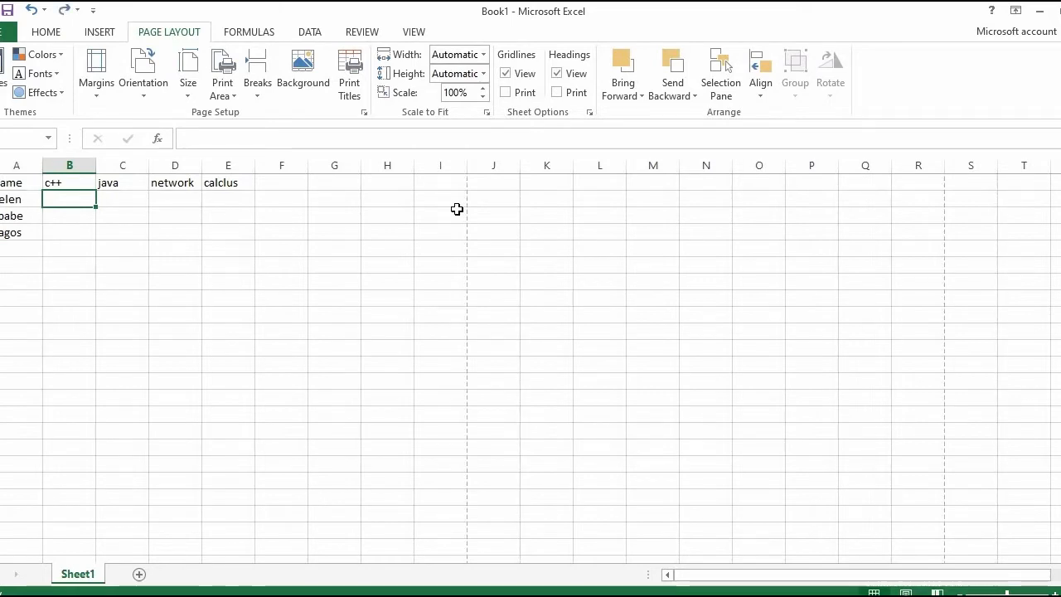
# Step: View the offline picture chooser for the sheet background without choosing a picture
pyautogui.click(305, 83)
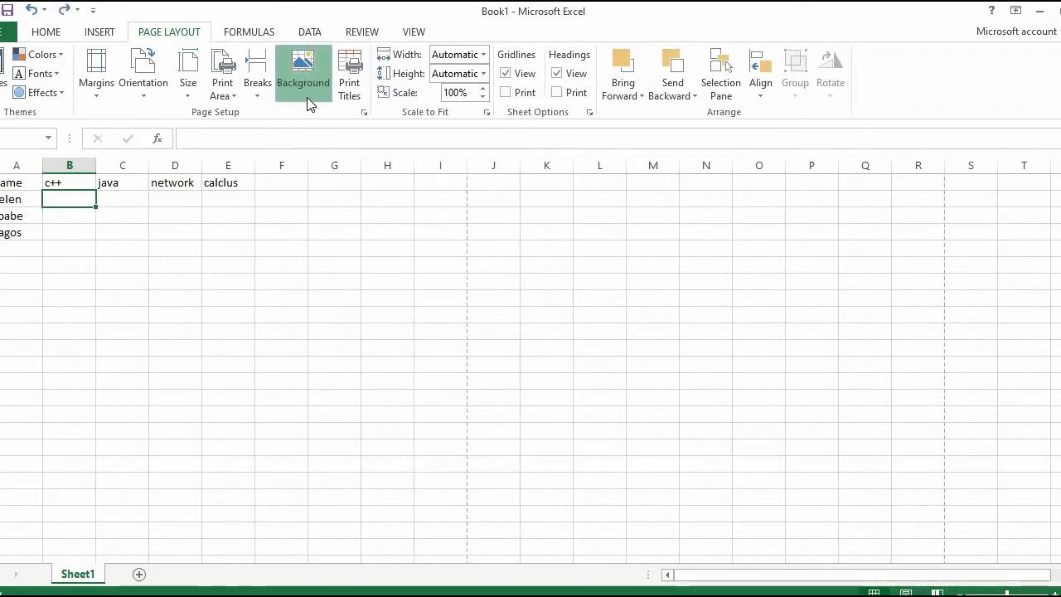
pyautogui.click(535, 356)
pyautogui.click(534, 355)
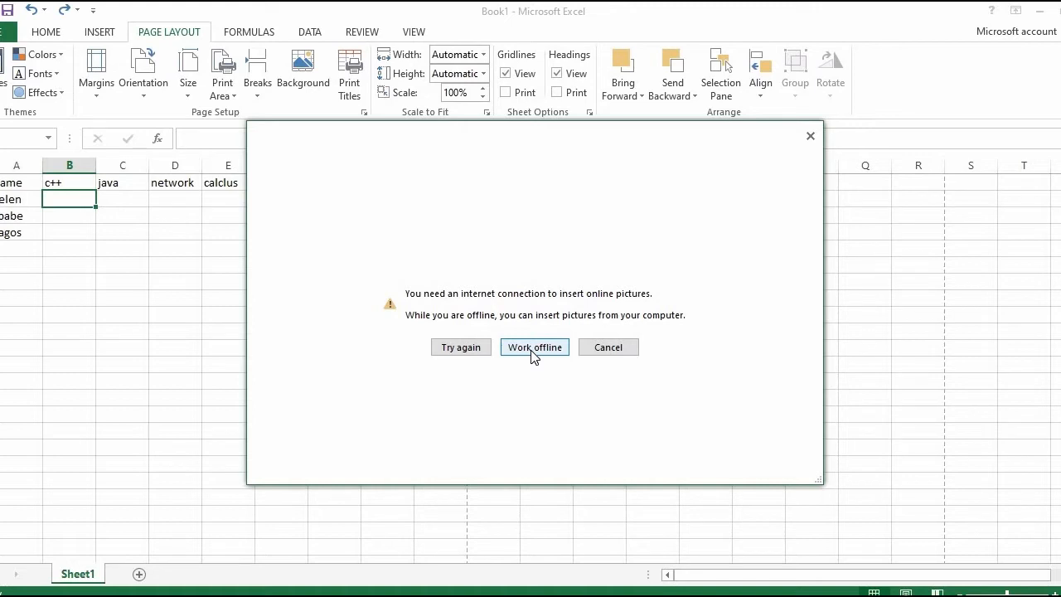
pyautogui.click(533, 348)
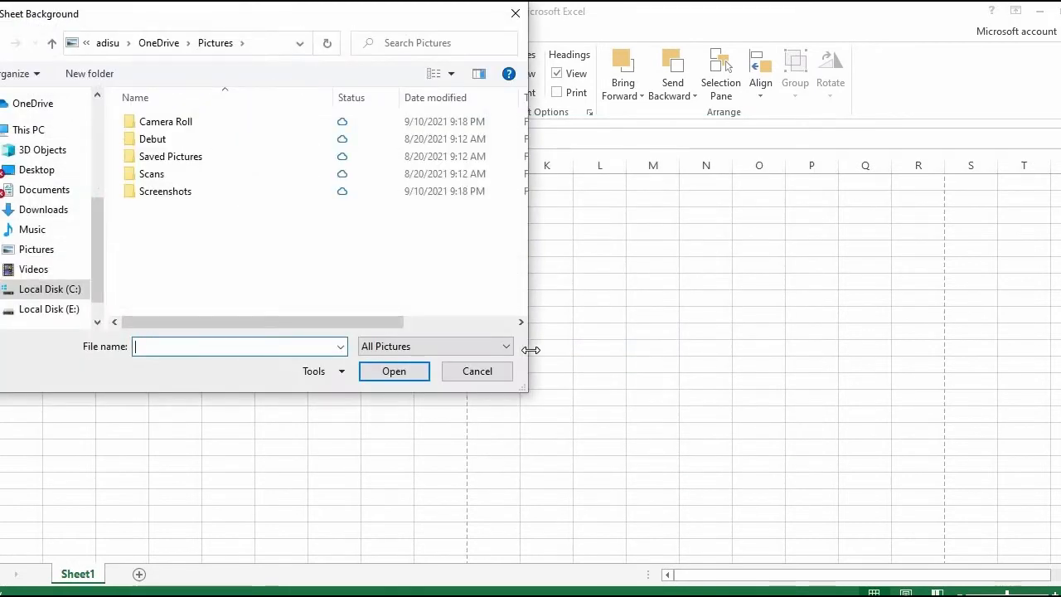
pyautogui.click(515, 14)
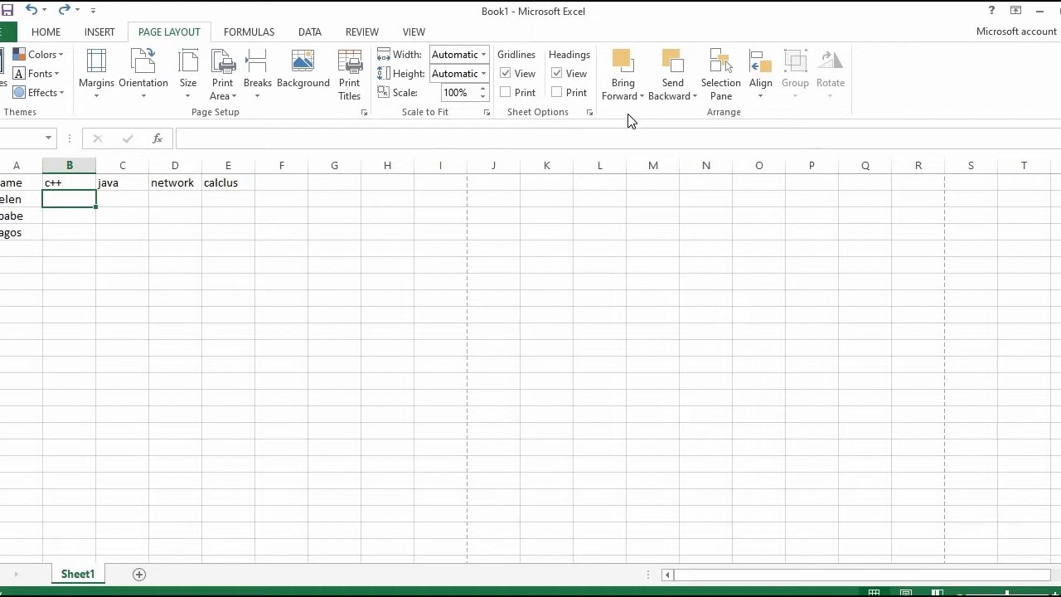
# Step: Enter the first person's scores in row 2: c++ 90, java 45, network 89 and calclus 50
pyautogui.click(262, 38)
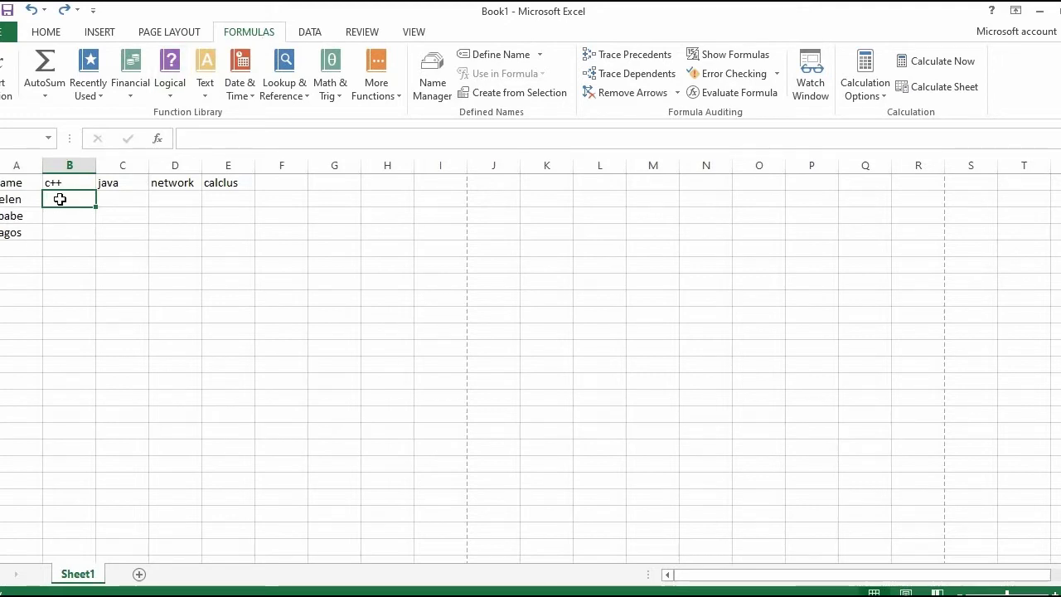
pyautogui.write('1')
pyautogui.press('BackSpace')
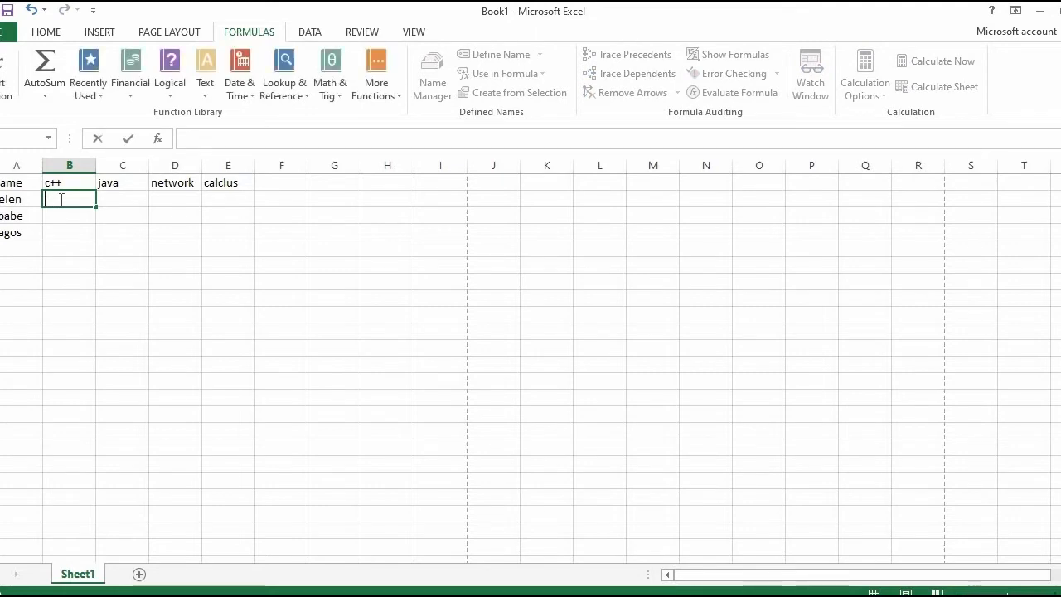
pyautogui.write('90')
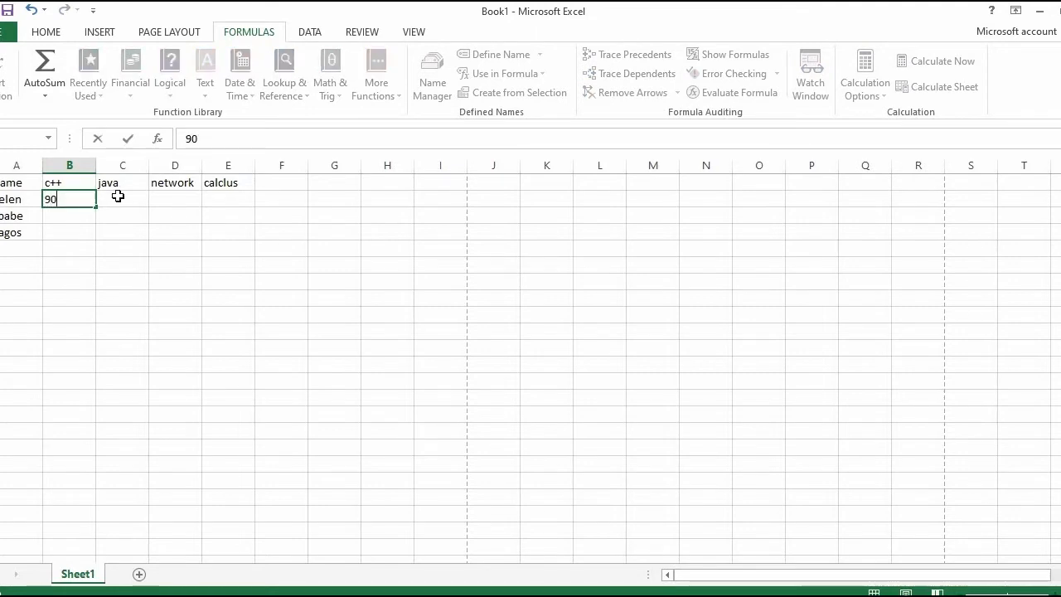
pyautogui.click(119, 197)
pyautogui.write('4')
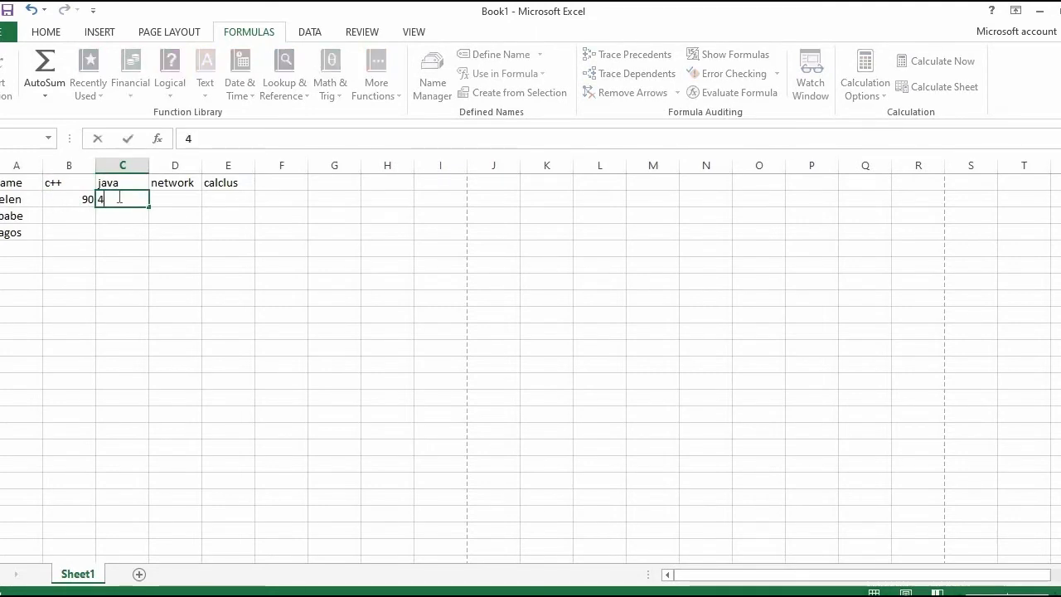
pyautogui.write('5')
pyautogui.click(169, 198)
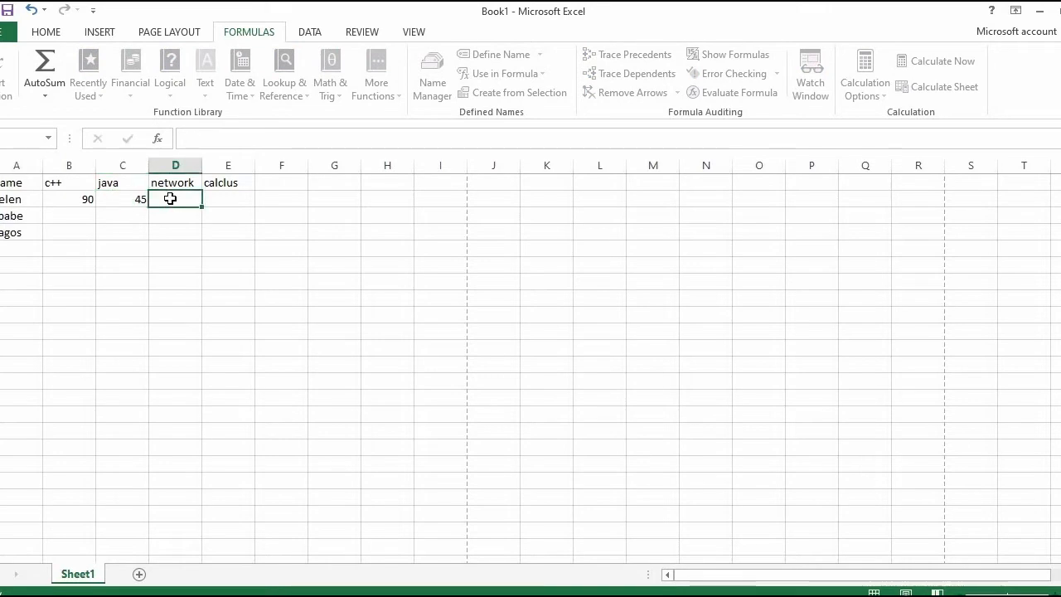
pyautogui.write('89')
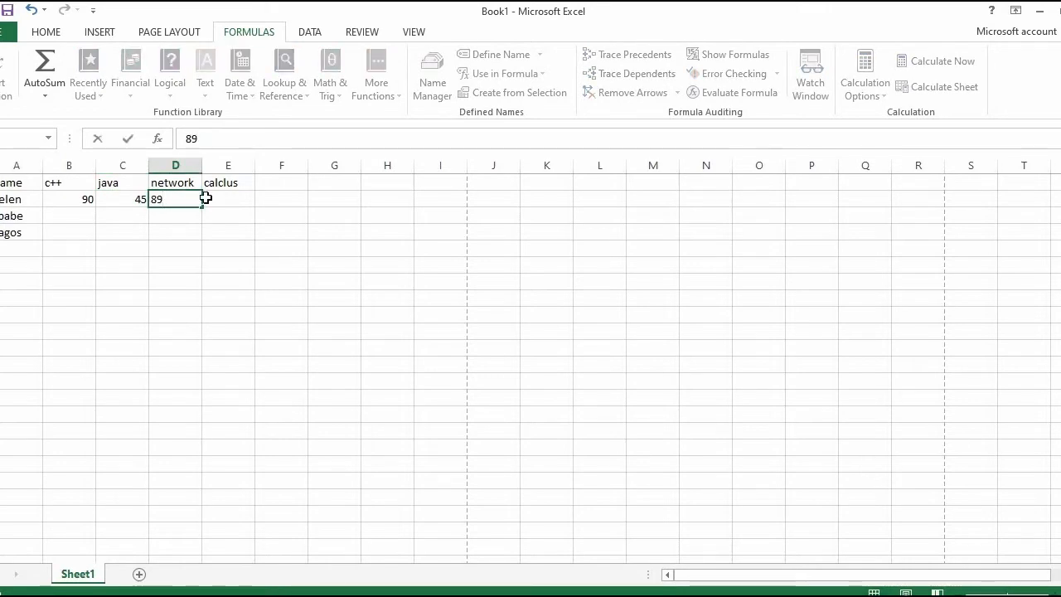
pyautogui.click(208, 199)
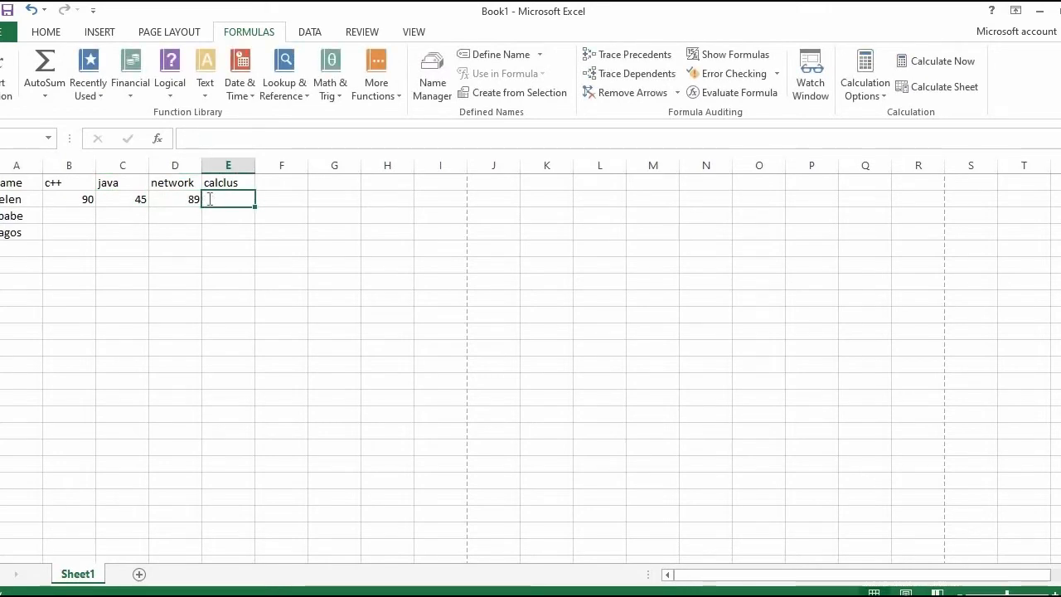
pyautogui.write('50')
# Step: Enter the second person's scores in row 3: c++ 80, java 48, network 70 and calclus 90
pyautogui.click(88, 219)
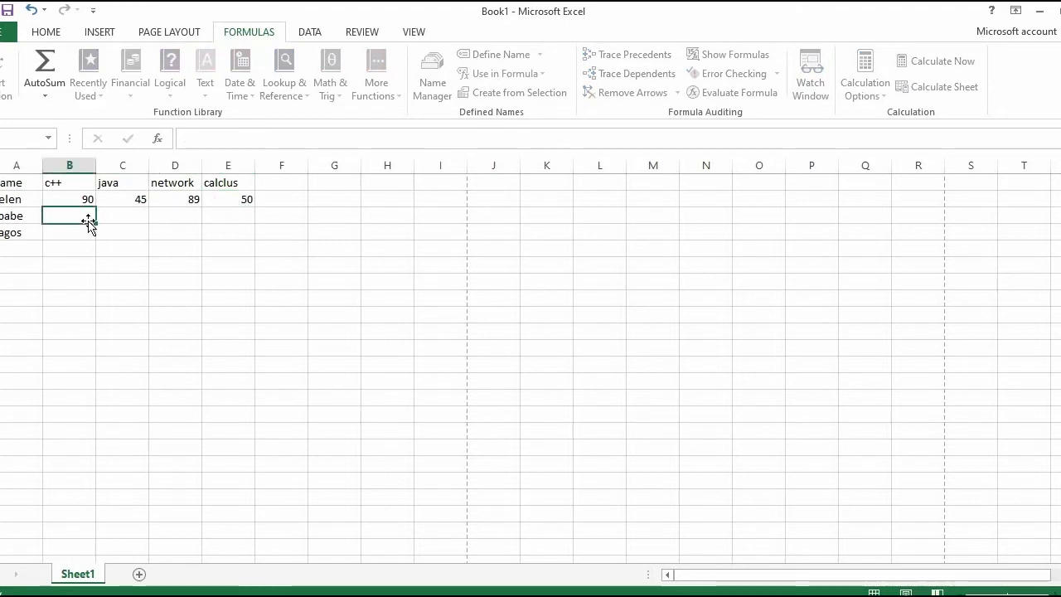
pyautogui.write('80')
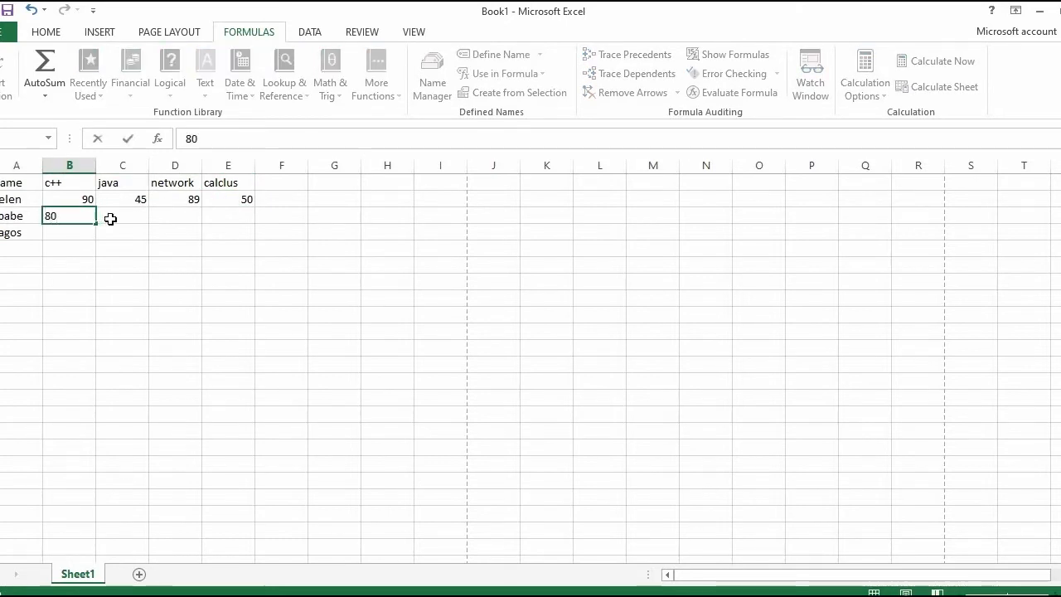
pyautogui.click(122, 218)
pyautogui.write('4')
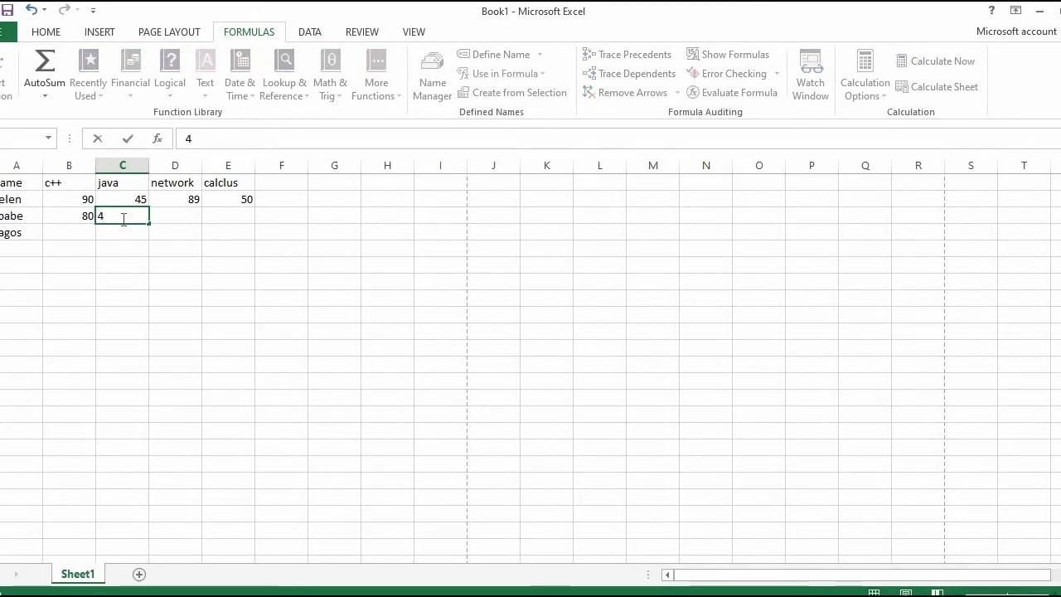
pyautogui.write('8')
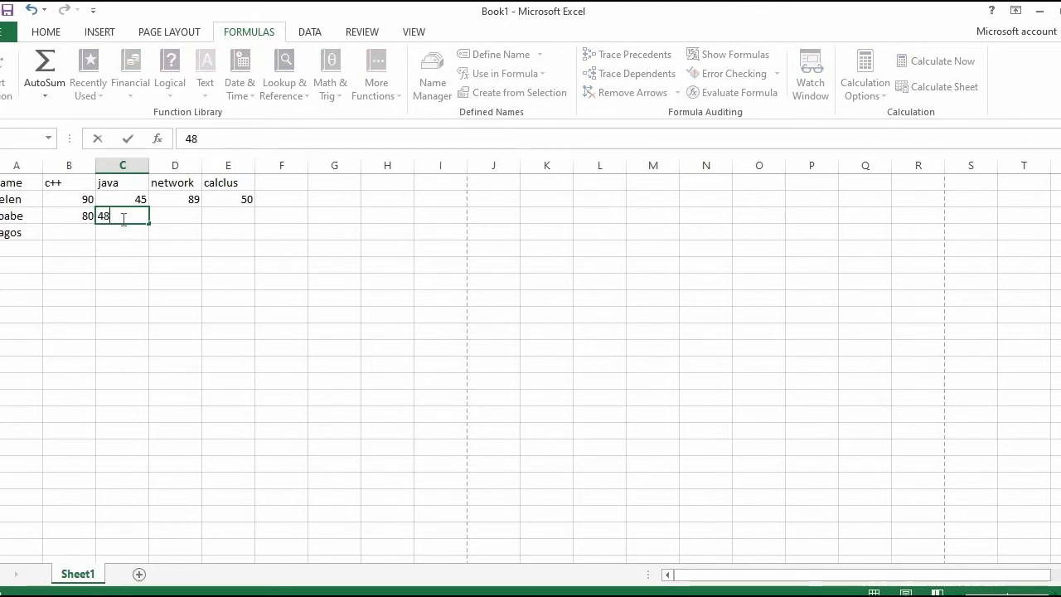
pyautogui.click(182, 218)
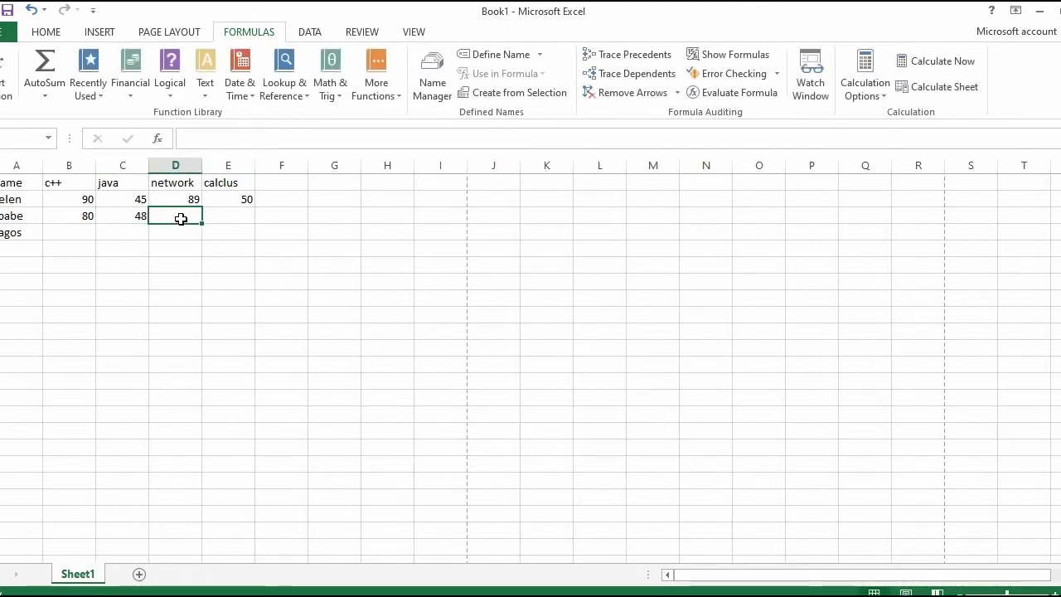
pyautogui.write('70')
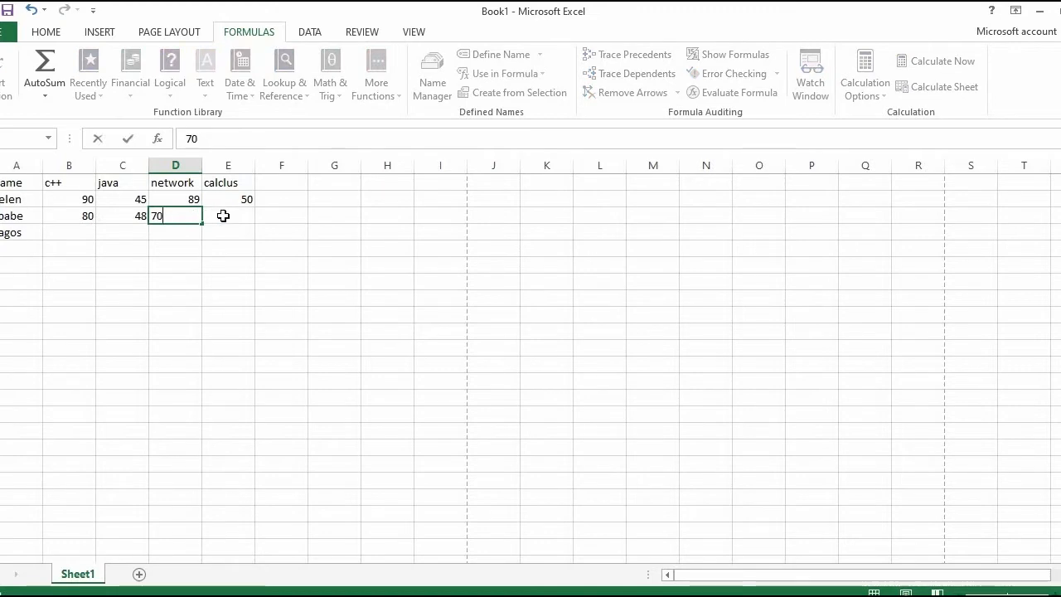
pyautogui.click(223, 216)
pyautogui.write('90')
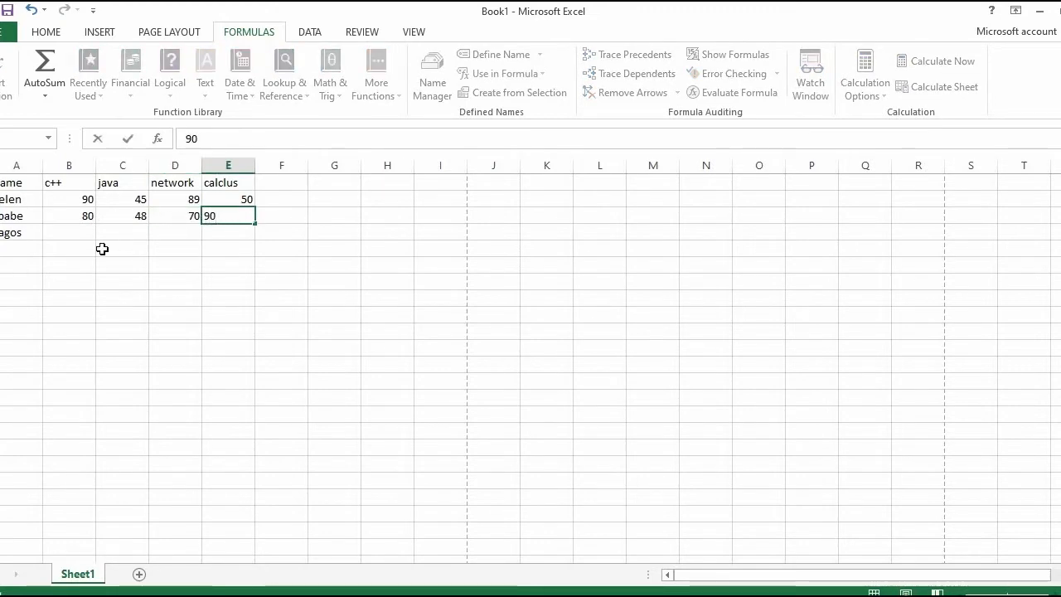
# Step: Enter the third person's scores in row 4: c++ 88, java 72, network 85 and calclus 50
pyautogui.click(80, 237)
pyautogui.write('88')
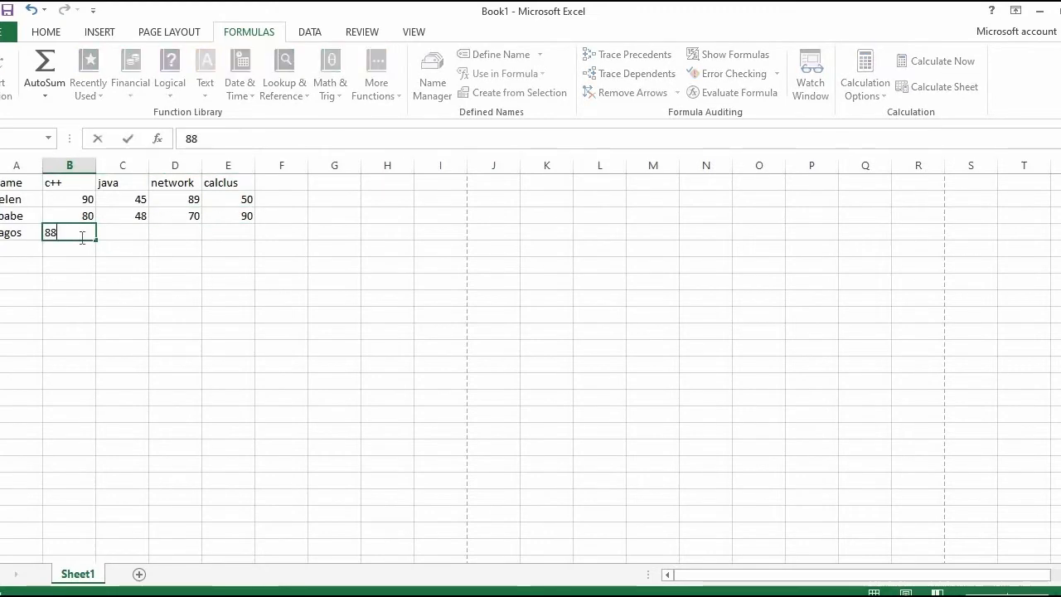
pyautogui.press('Tab')
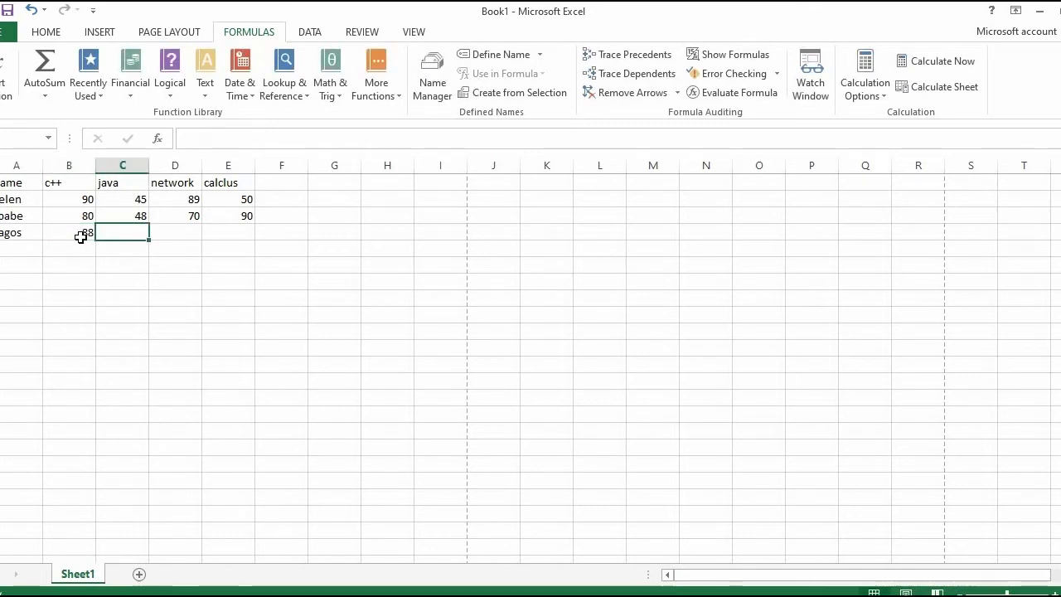
pyautogui.write('72')
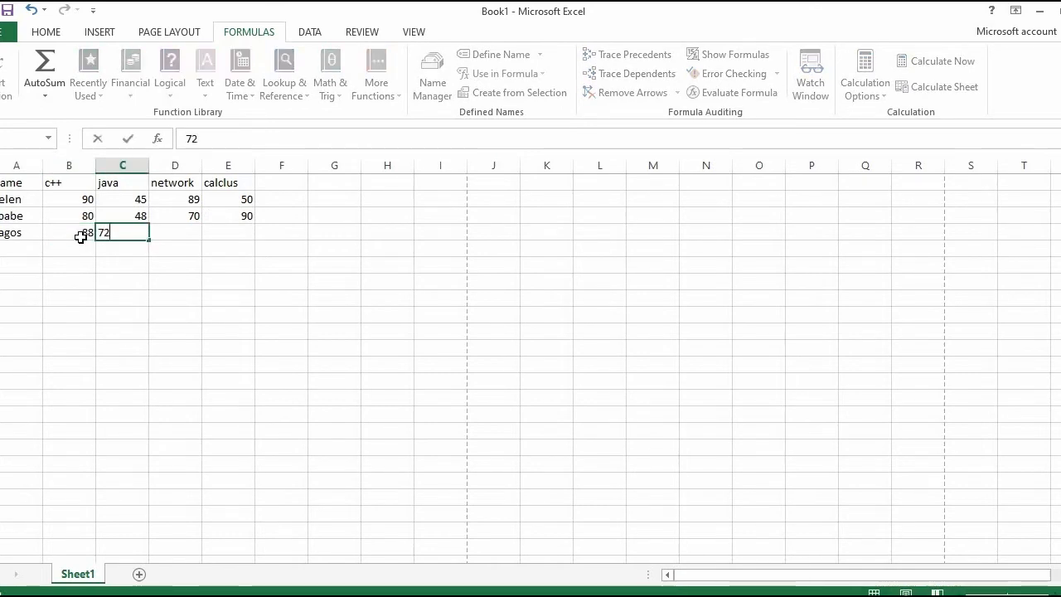
pyautogui.click(160, 234)
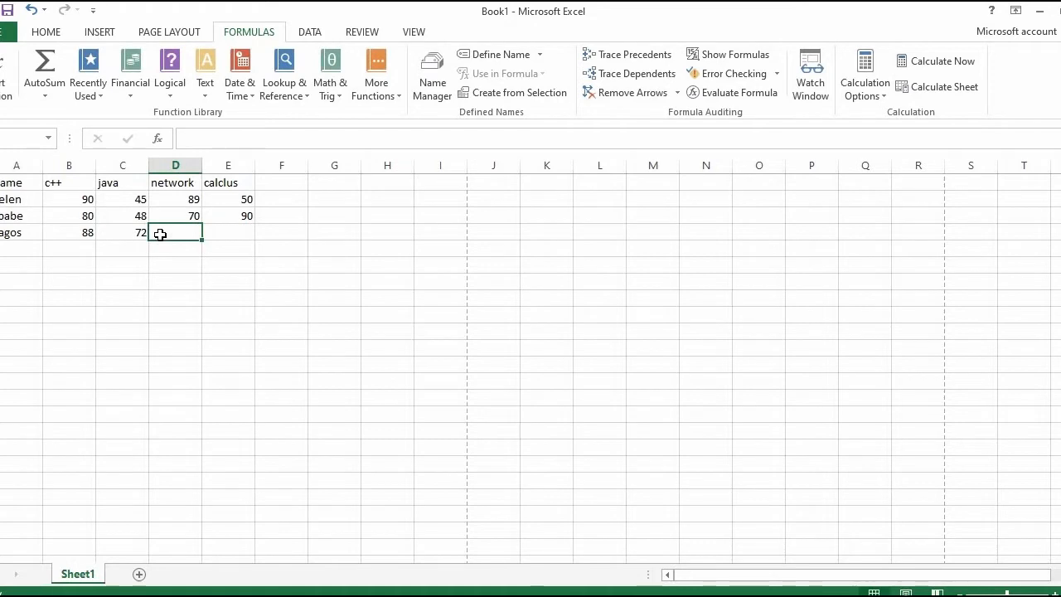
pyautogui.write('85')
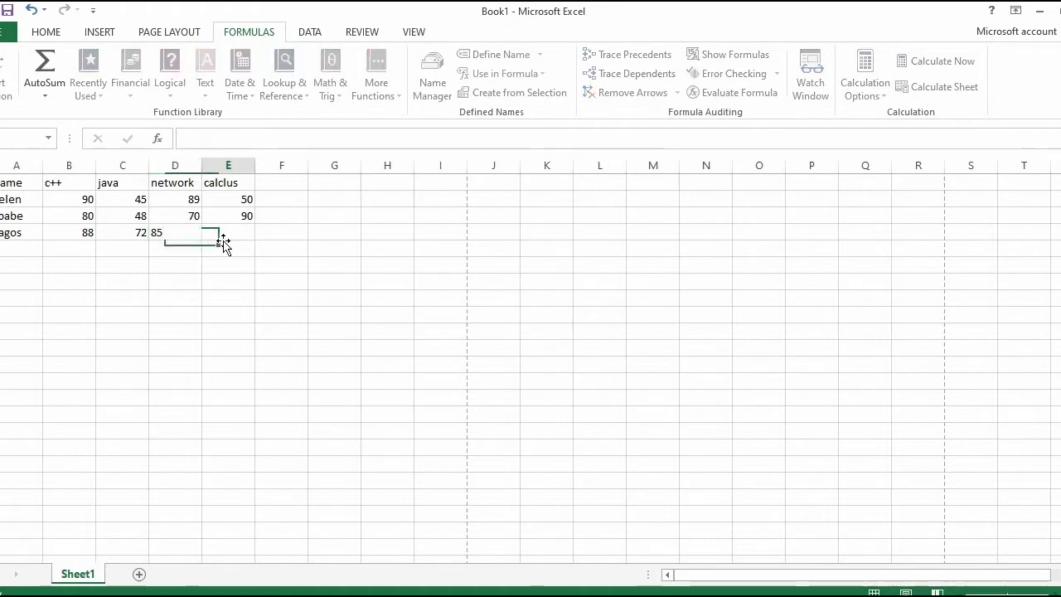
pyautogui.click(222, 244)
pyautogui.click(219, 229)
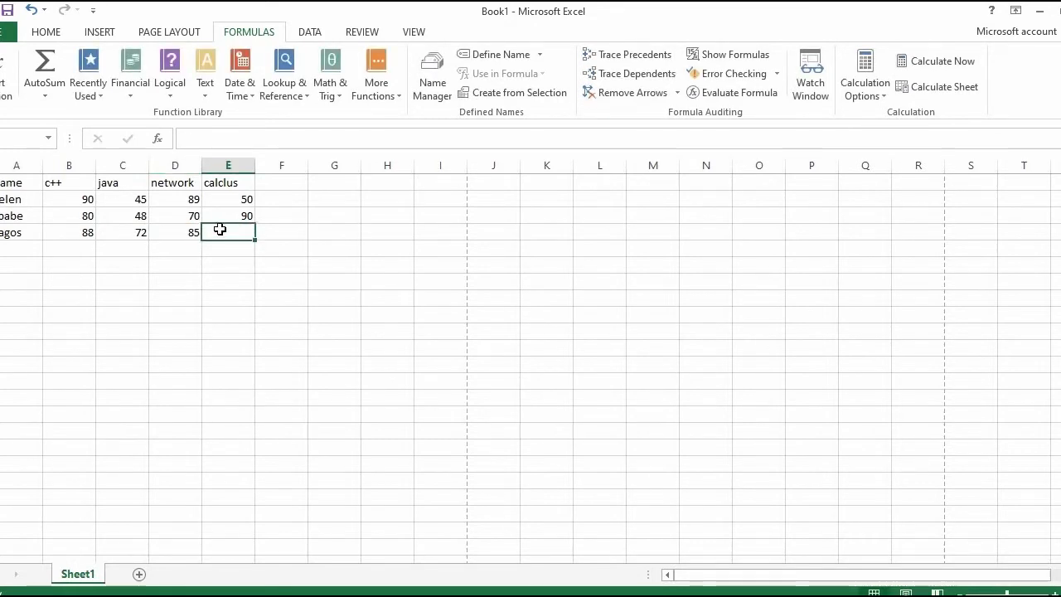
pyautogui.write('50')
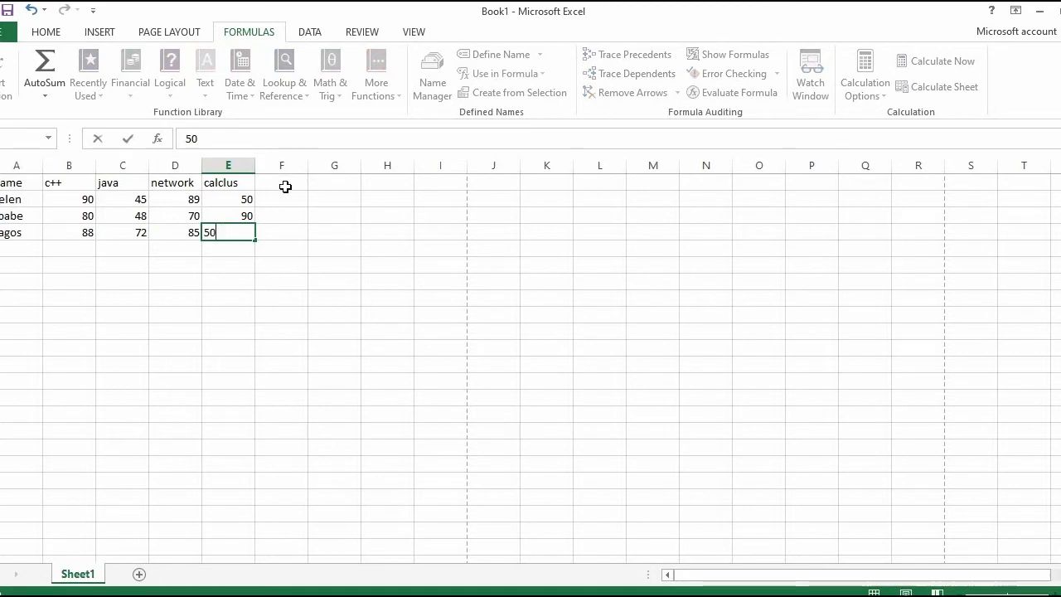
# Step: View the Insert Function list for cell F1 without inserting a function
pyautogui.click(284, 184)
pyautogui.click(7, 78)
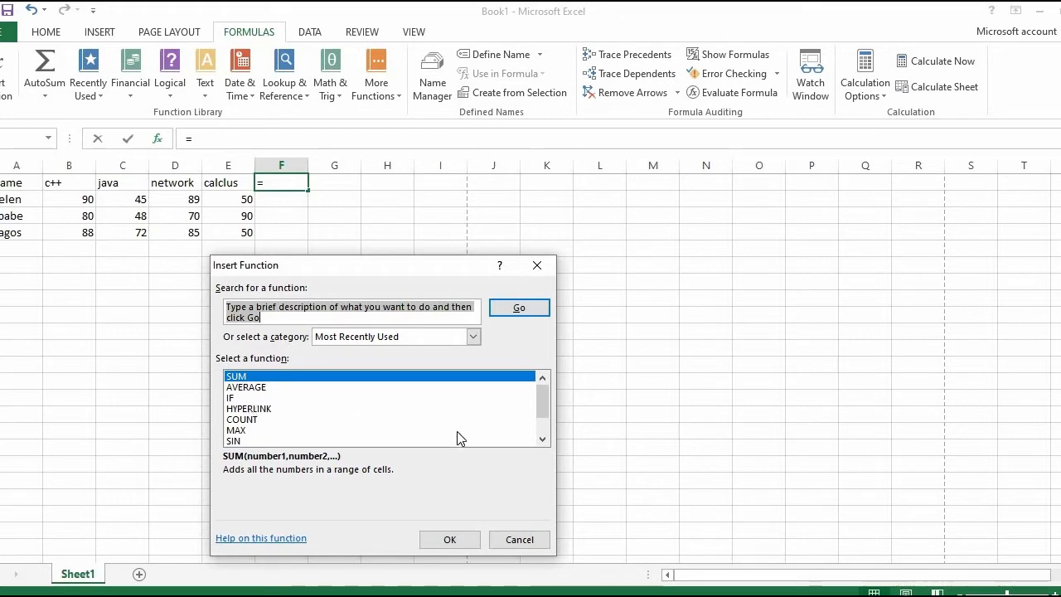
pyautogui.moveTo(546, 405)
pyautogui.mouseDown()
pyautogui.moveTo(546, 424)
pyautogui.moveTo(543, 403)
pyautogui.mouseUp()
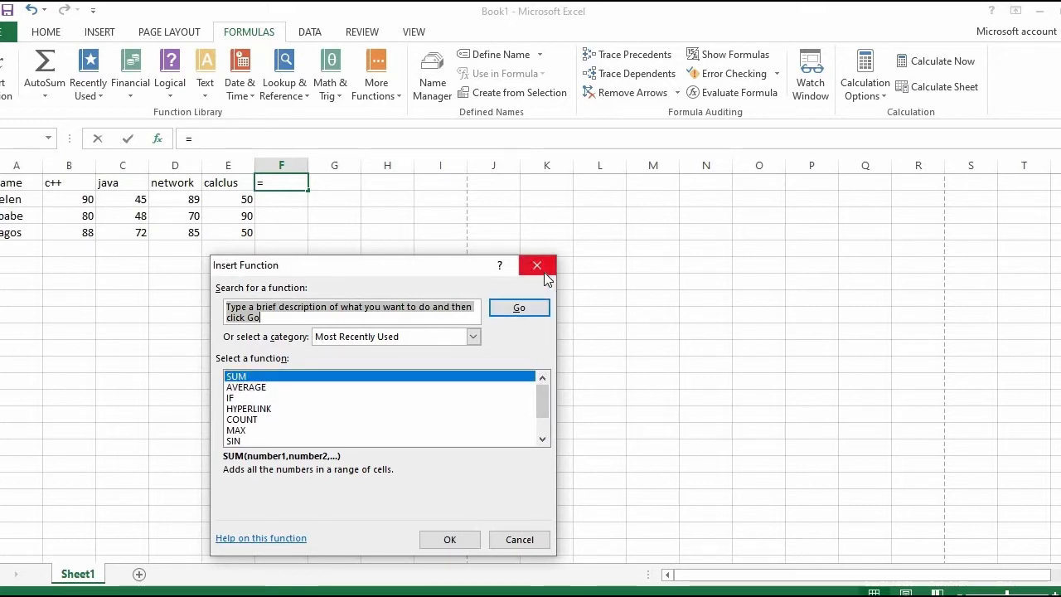
pyautogui.click(528, 538)
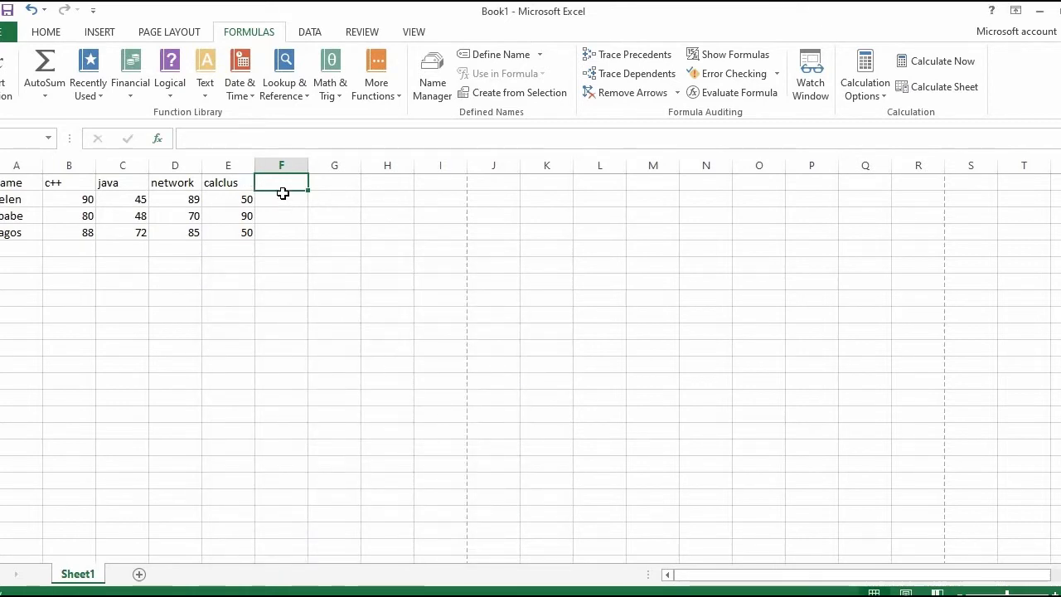
# Step: Add the column headers sum, avg, min and max in cells F1 to I1
pyautogui.write('sum')
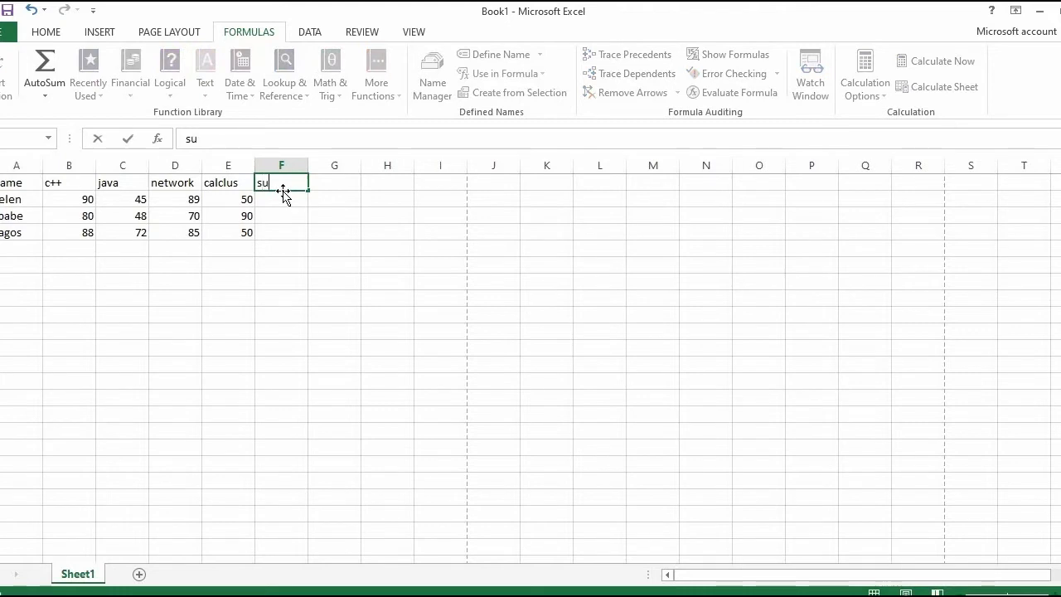
pyautogui.click(338, 188)
pyautogui.write('avg')
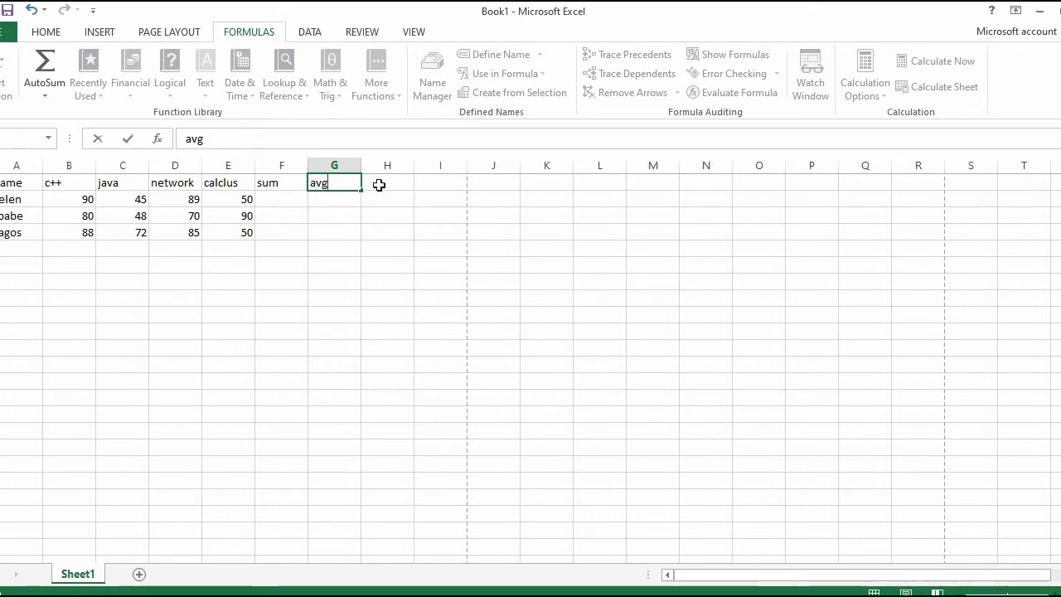
pyautogui.click(378, 182)
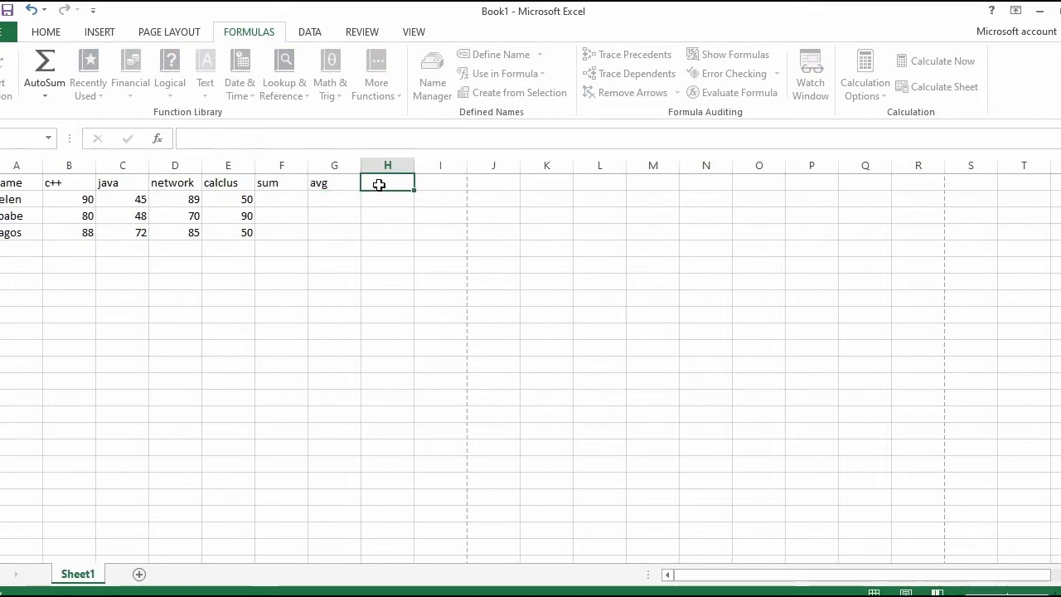
pyautogui.write('min')
pyautogui.click(435, 181)
pyautogui.write('max')
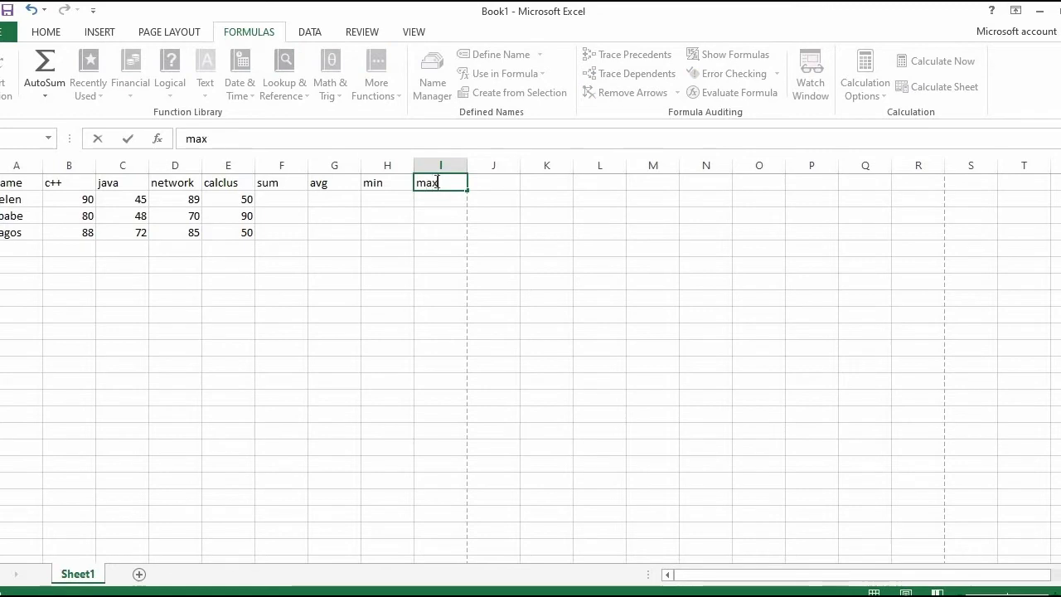
pyautogui.click(481, 183)
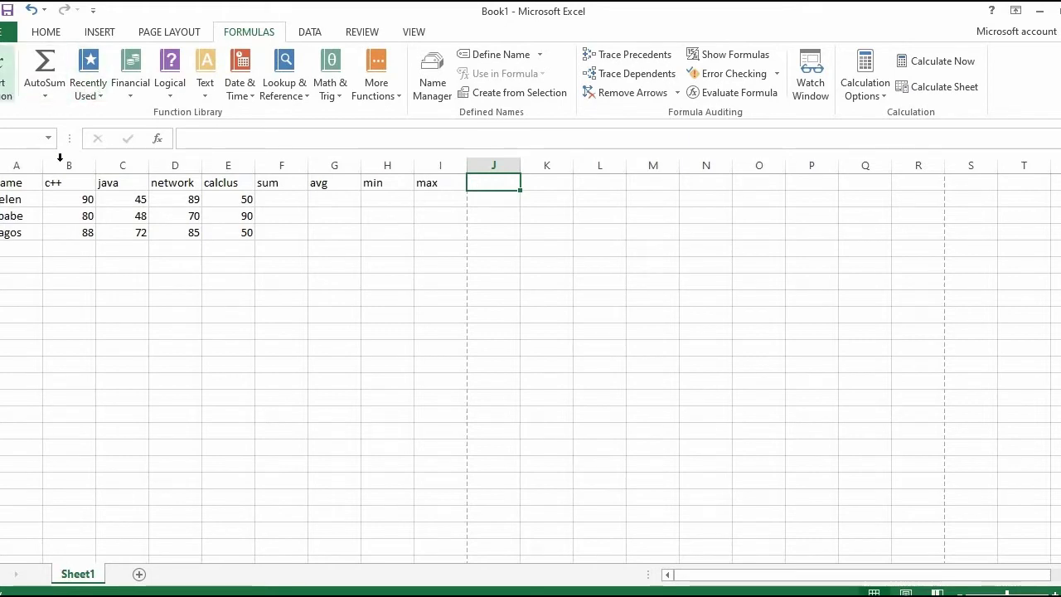
# Step: Insert a SUM function over B2:E2 in cell F2 and fill it down to F4
pyautogui.click(5, 87)
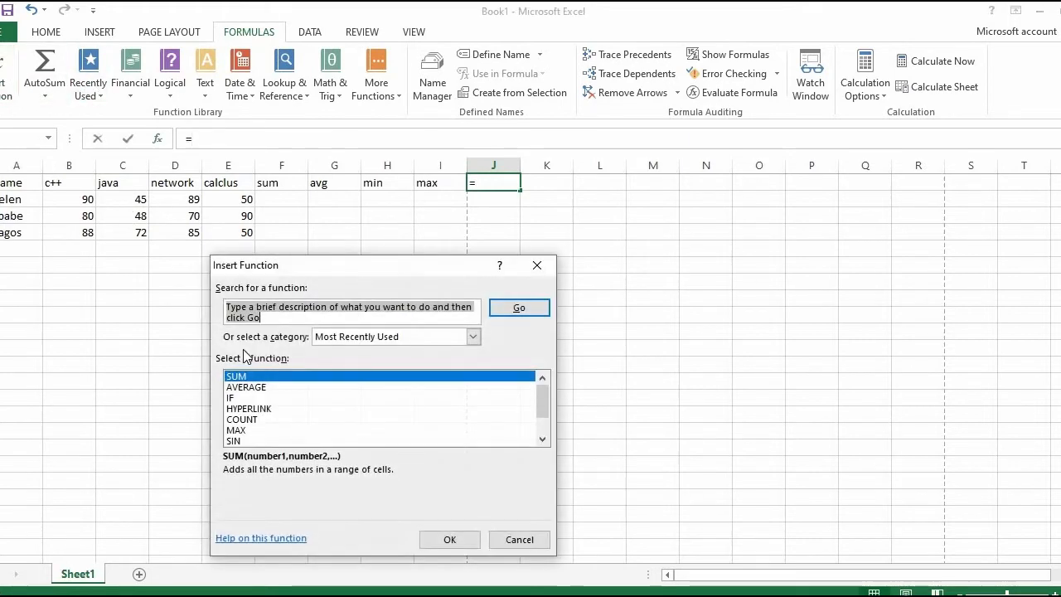
pyautogui.click(537, 265)
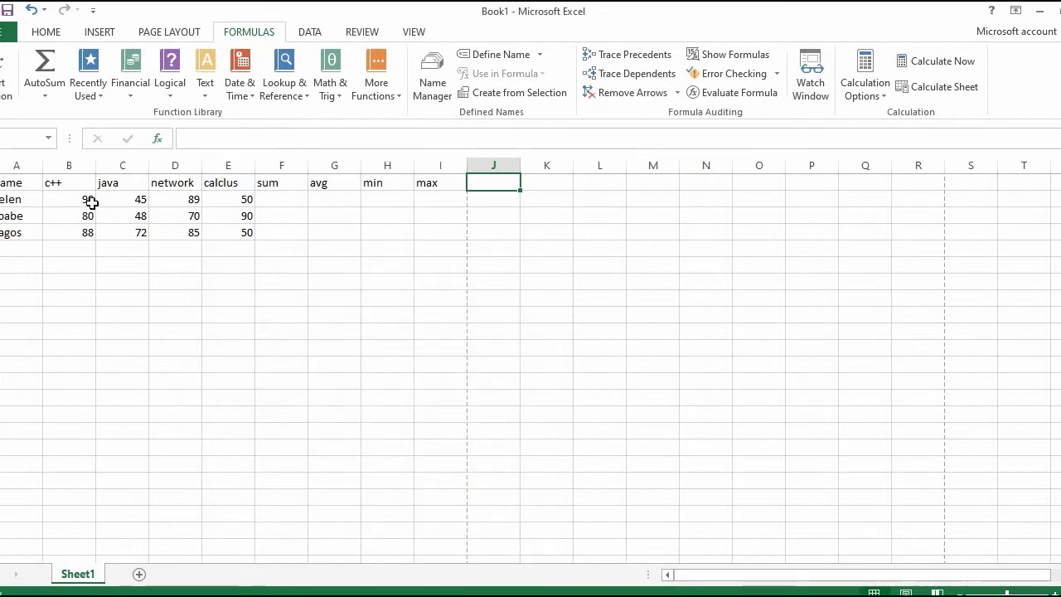
pyautogui.click(279, 199)
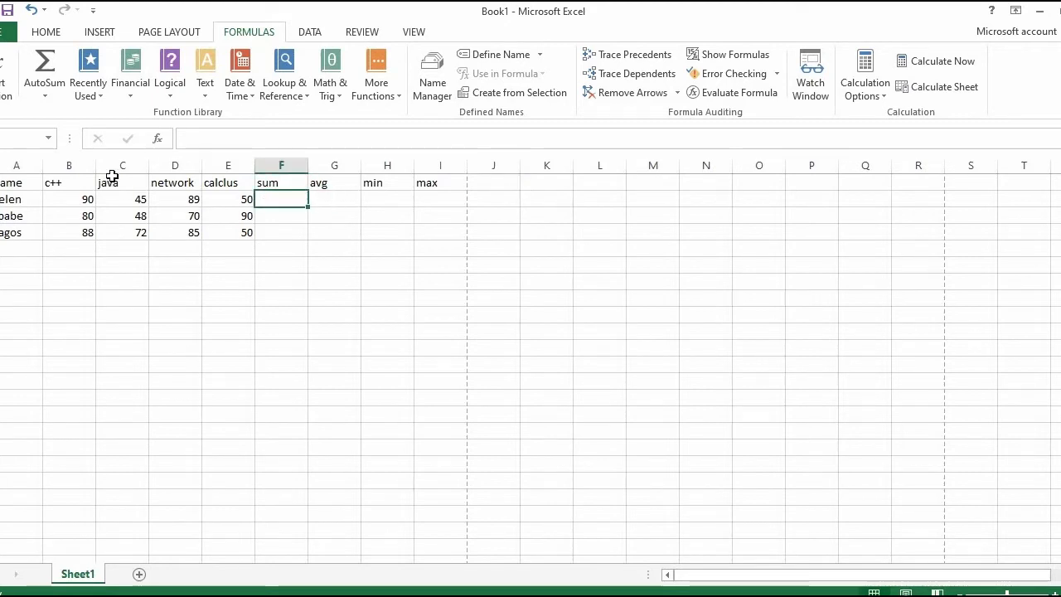
pyautogui.click(6, 78)
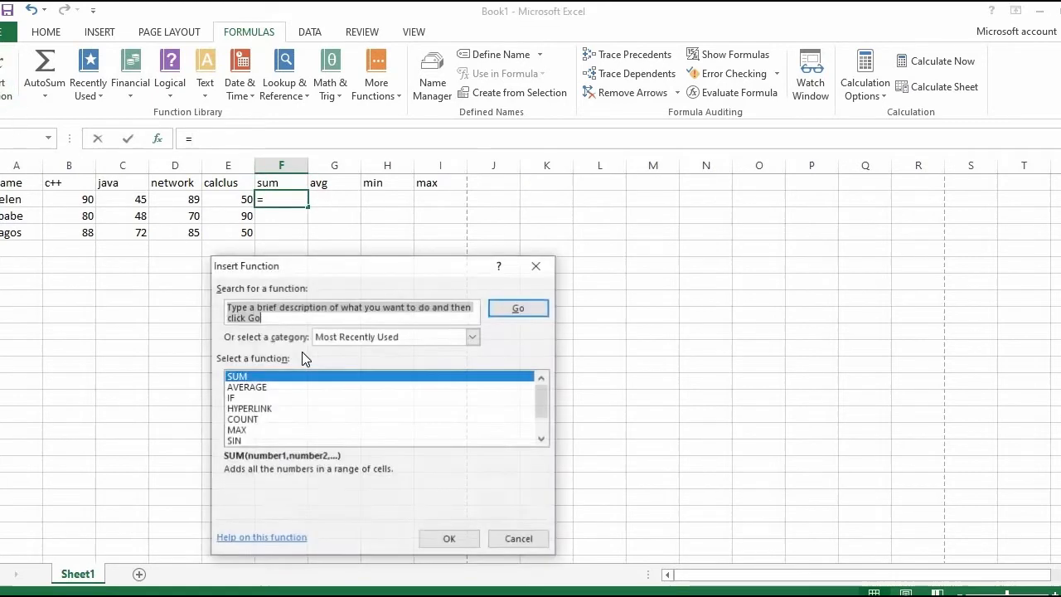
pyautogui.click(450, 540)
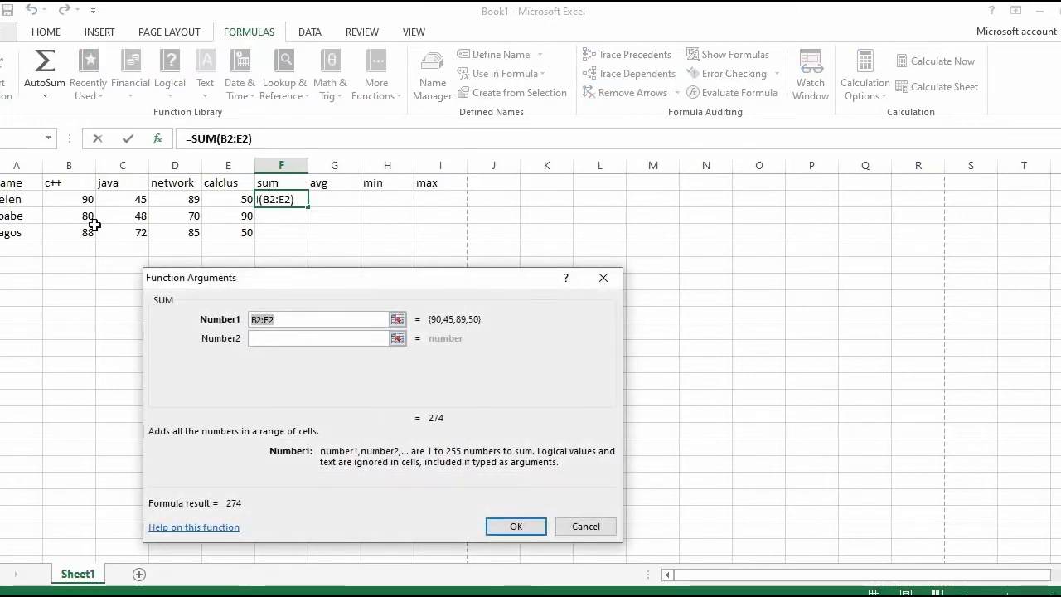
pyautogui.moveTo(66, 201); pyautogui.dragTo(202, 205)
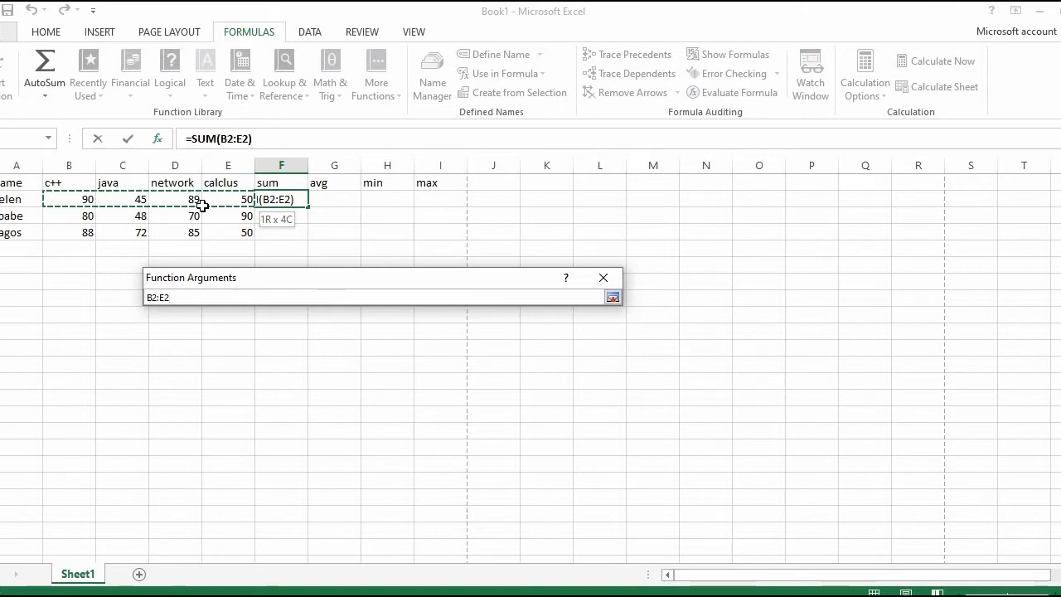
pyautogui.moveTo(203, 204); pyautogui.dragTo(202, 204)
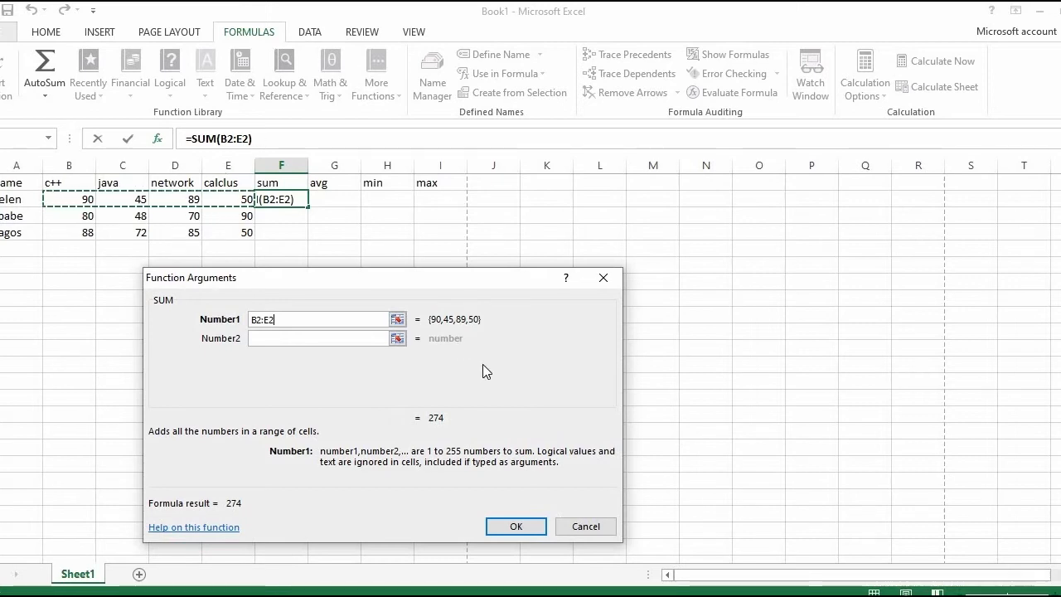
pyautogui.click(518, 527)
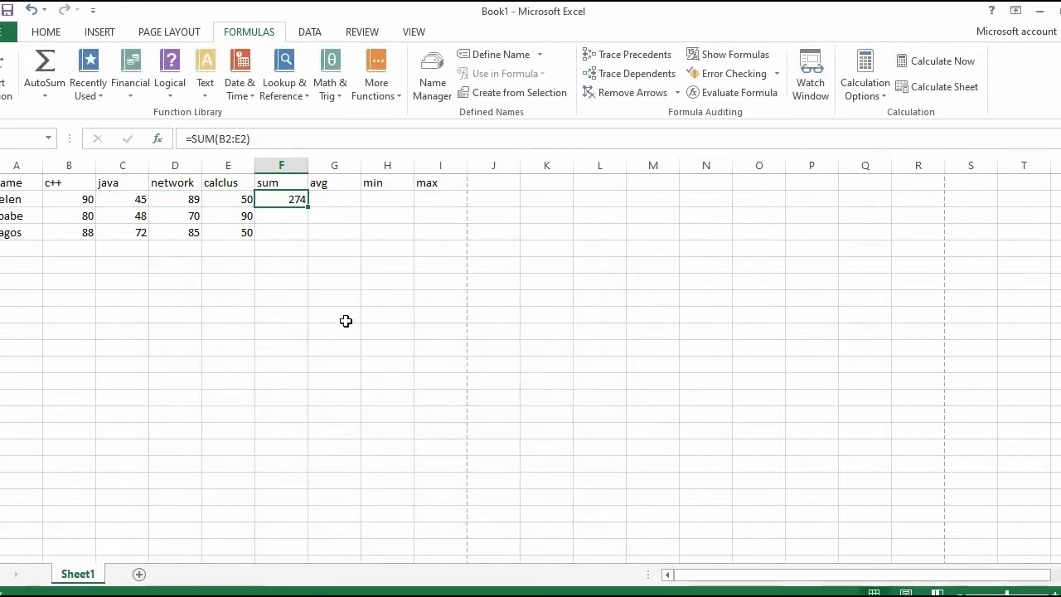
pyautogui.moveTo(307, 205); pyautogui.dragTo(303, 236)
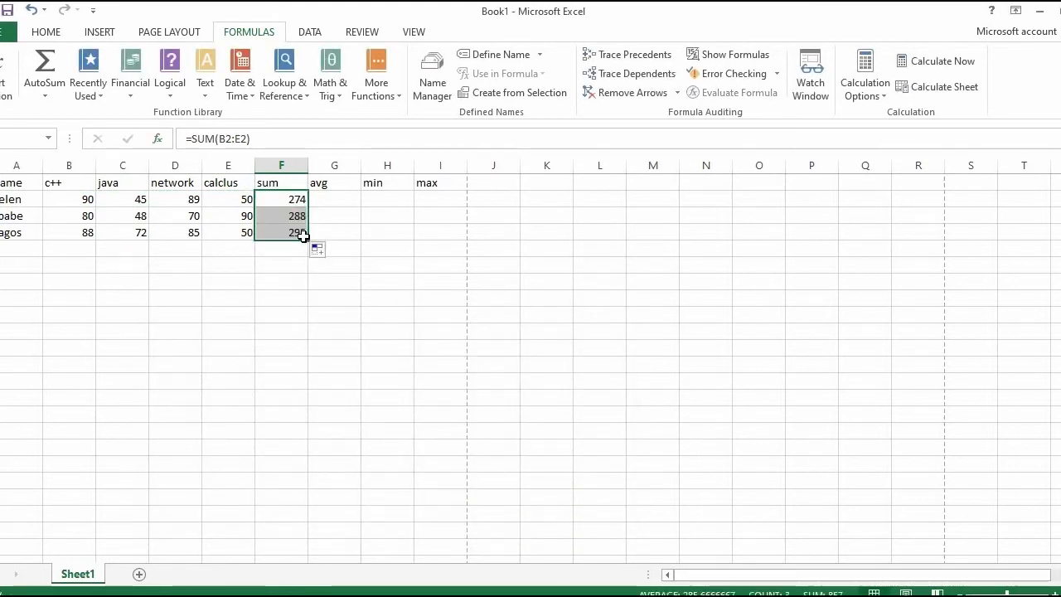
# Step: Replace the formula in cell F2 with the reference =F3
pyautogui.click(282, 141)
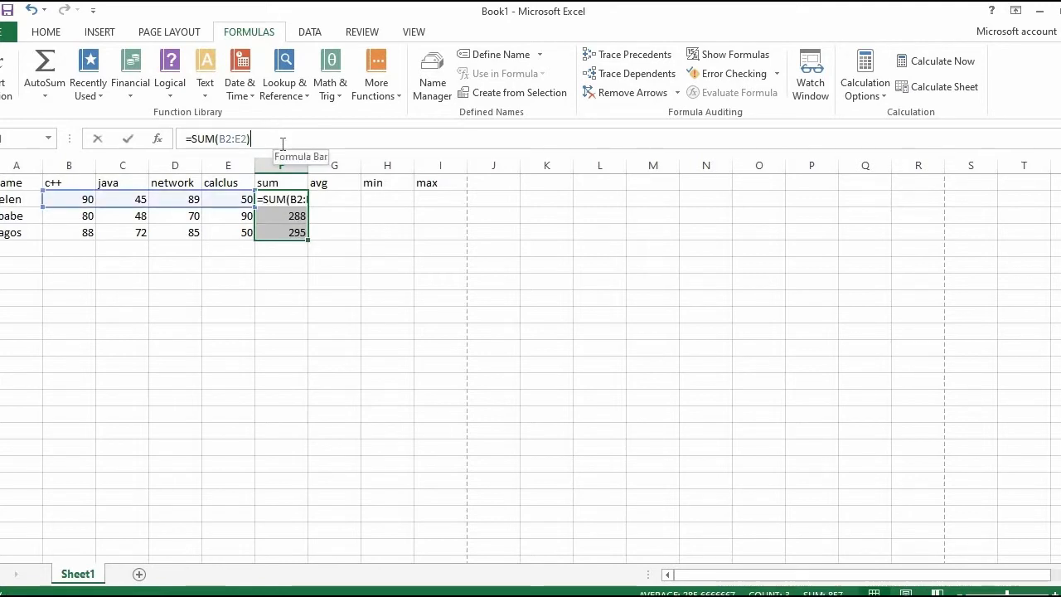
pyautogui.moveTo(250, 138); pyautogui.dragTo(185, 139)
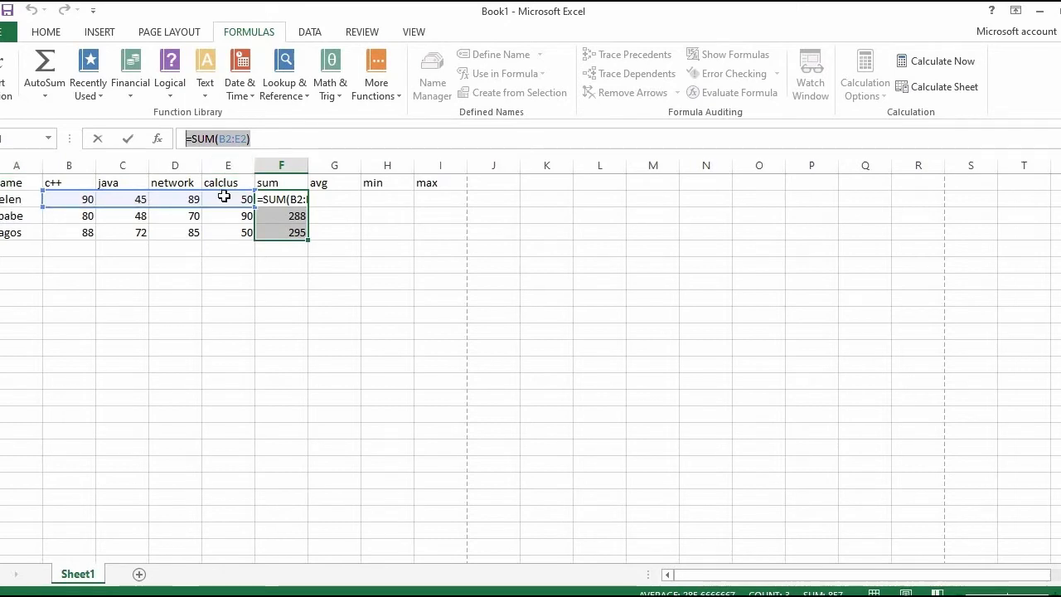
pyautogui.click(326, 199)
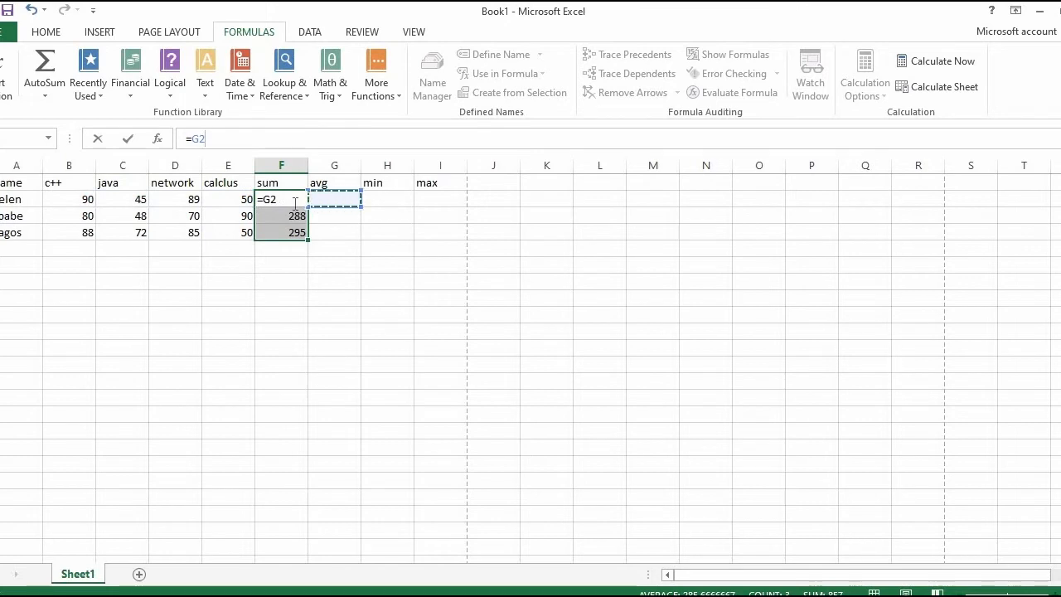
pyautogui.click(290, 282)
pyautogui.click(286, 216)
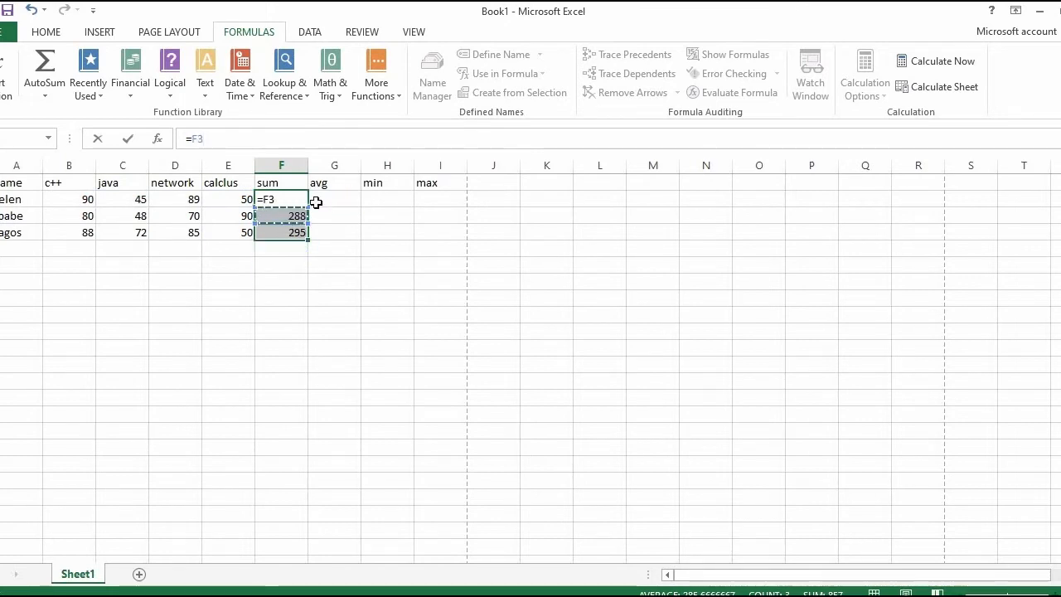
pyautogui.press('Tab')
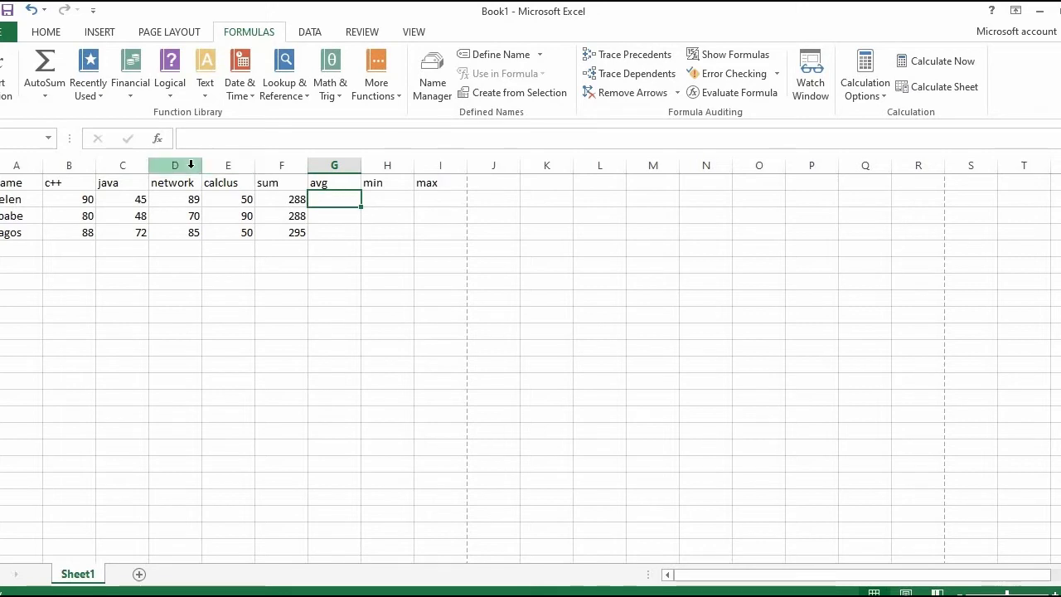
# Step: Insert an AVERAGE function over B2:E2 in cell G2 and fill it down to G4
pyautogui.click(4, 73)
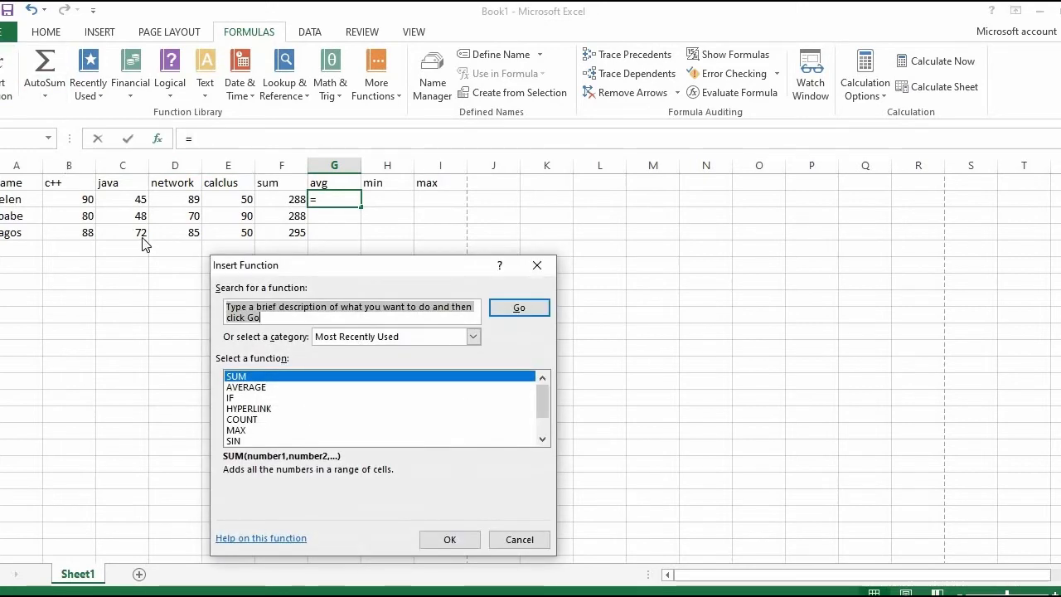
pyautogui.click(240, 387)
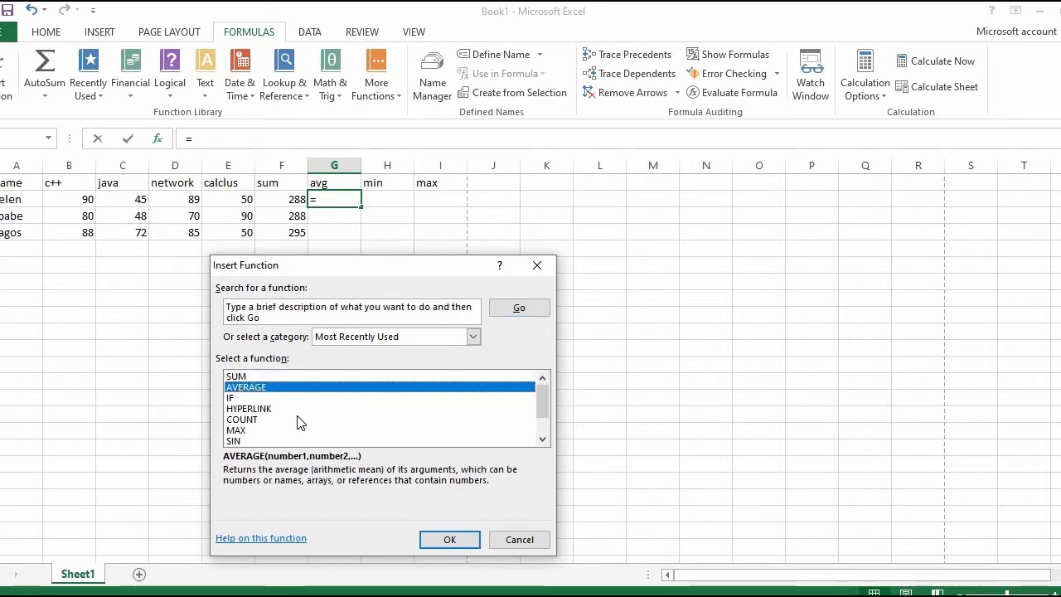
pyautogui.click(450, 541)
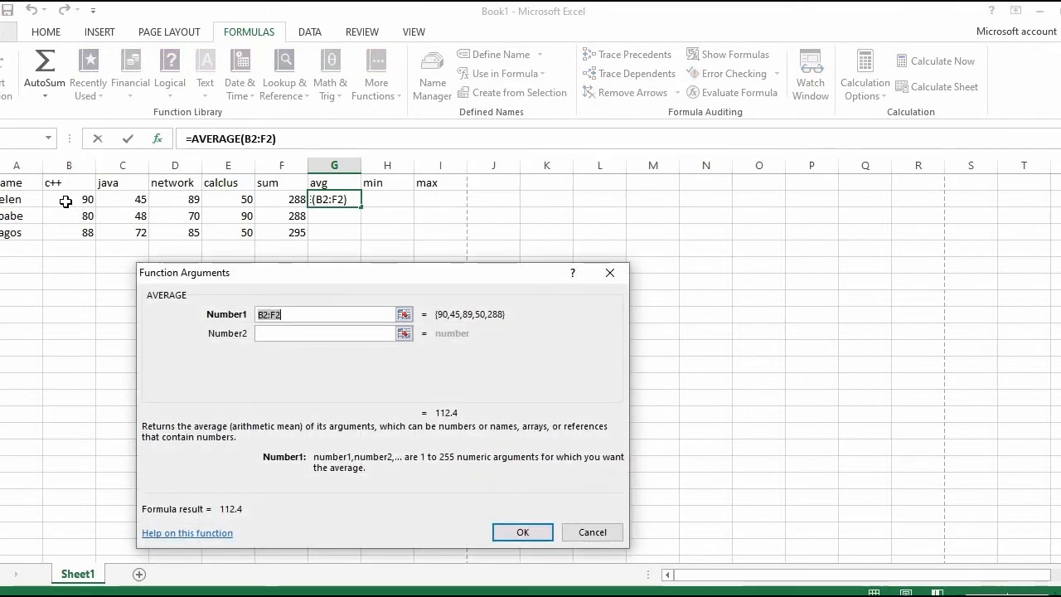
pyautogui.moveTo(65, 202); pyautogui.dragTo(246, 204)
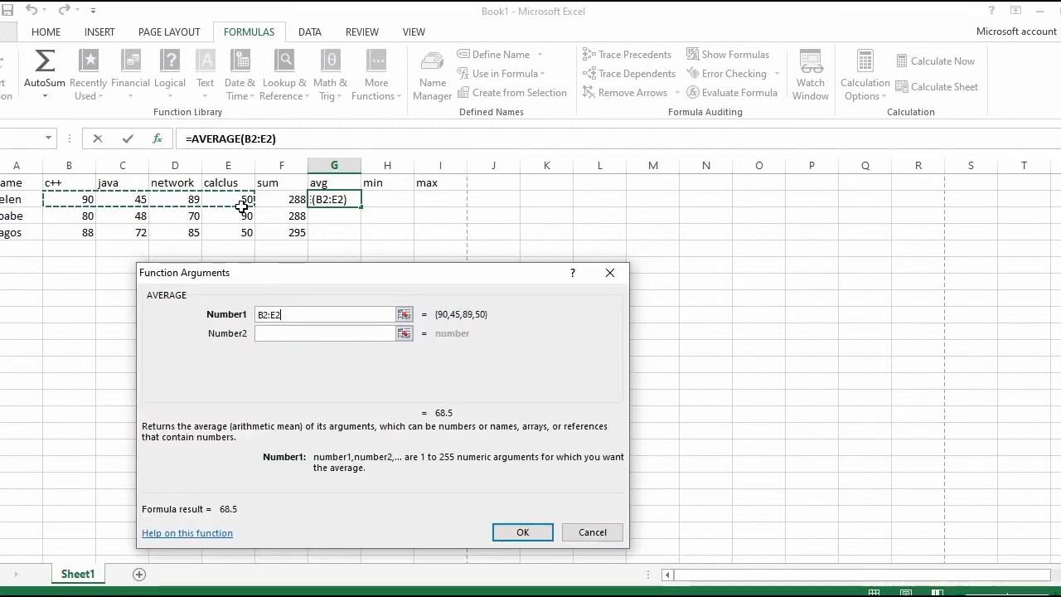
pyautogui.click(521, 531)
pyautogui.click(348, 230)
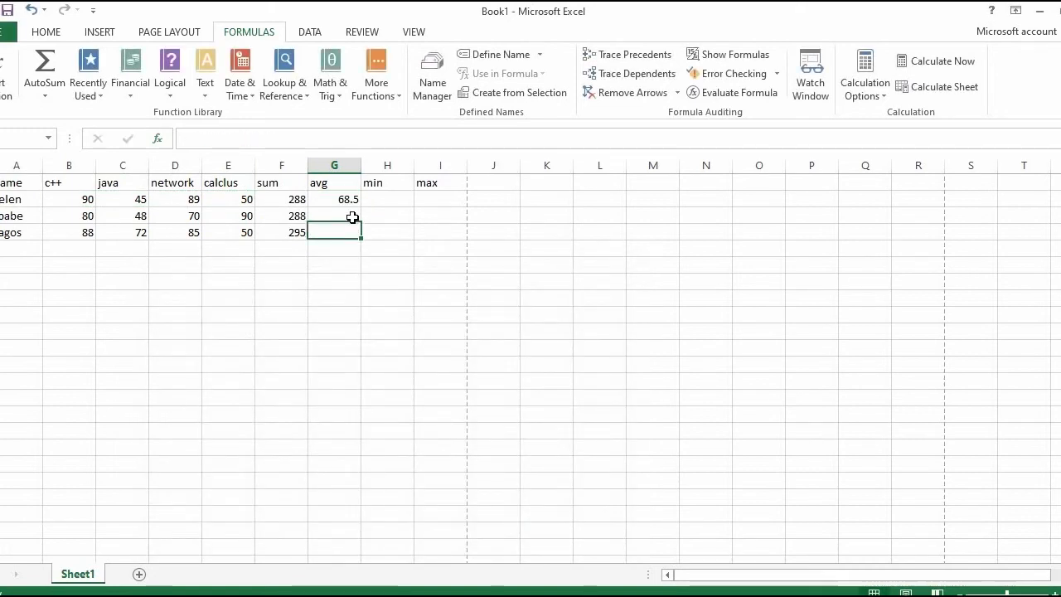
pyautogui.click(350, 201)
pyautogui.moveTo(359, 206); pyautogui.dragTo(357, 241)
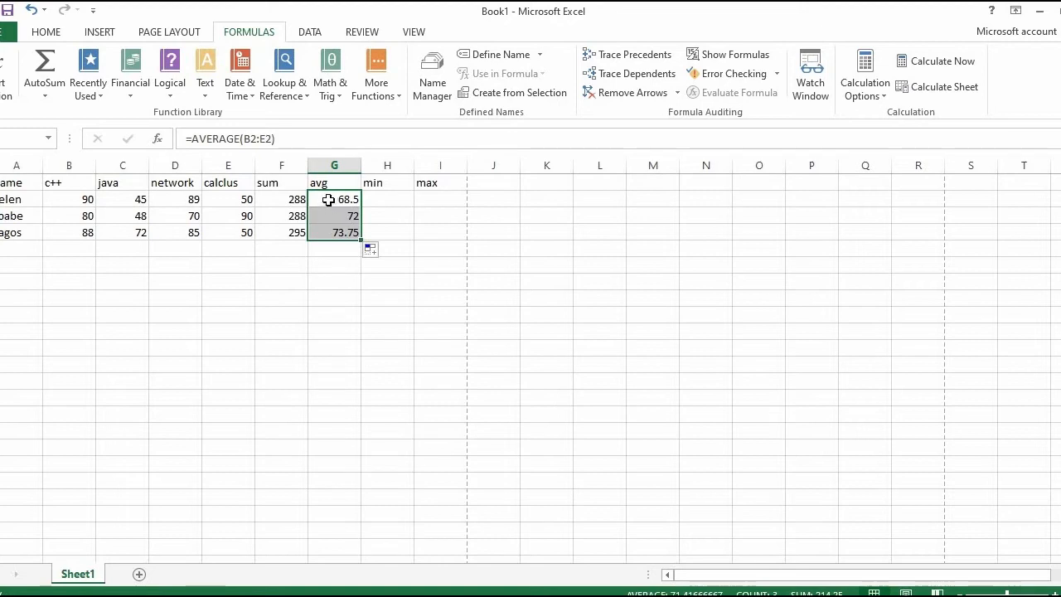
pyautogui.click(329, 200)
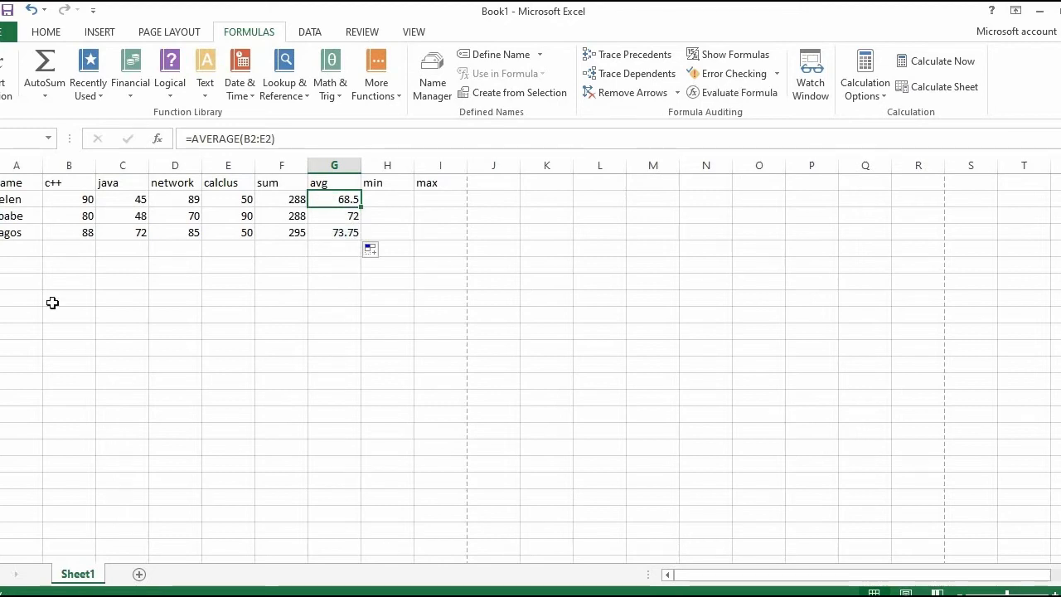
# Step: Enter a fourth person's name and scores in row 5: c++ 90, java 82, network 70 and calclus 50
pyautogui.click(9, 252)
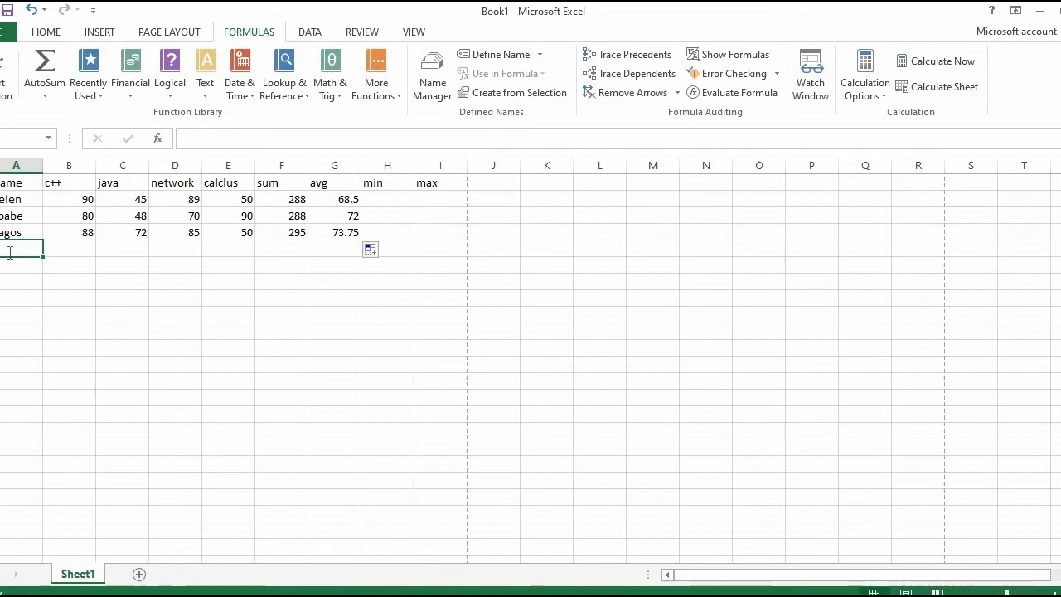
pyautogui.write('jone')
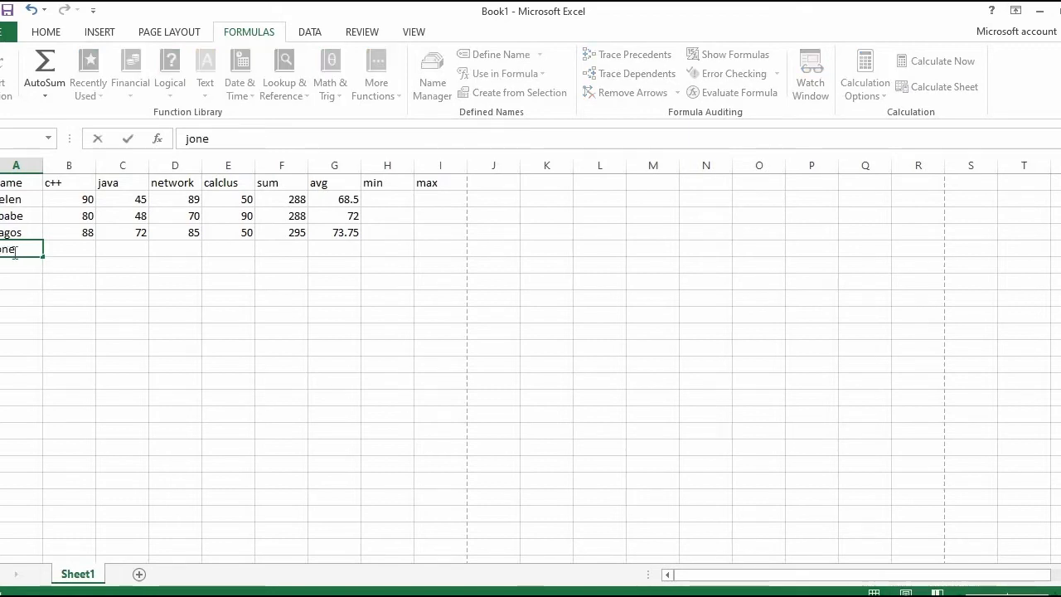
pyautogui.click(76, 248)
pyautogui.write('90')
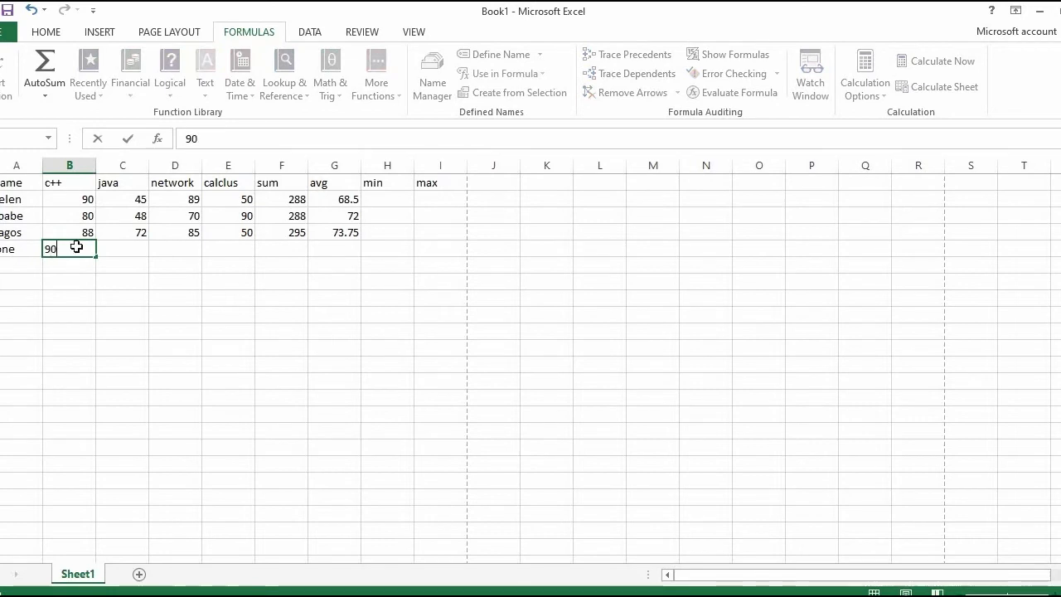
pyautogui.press('Tab')
pyautogui.write('82')
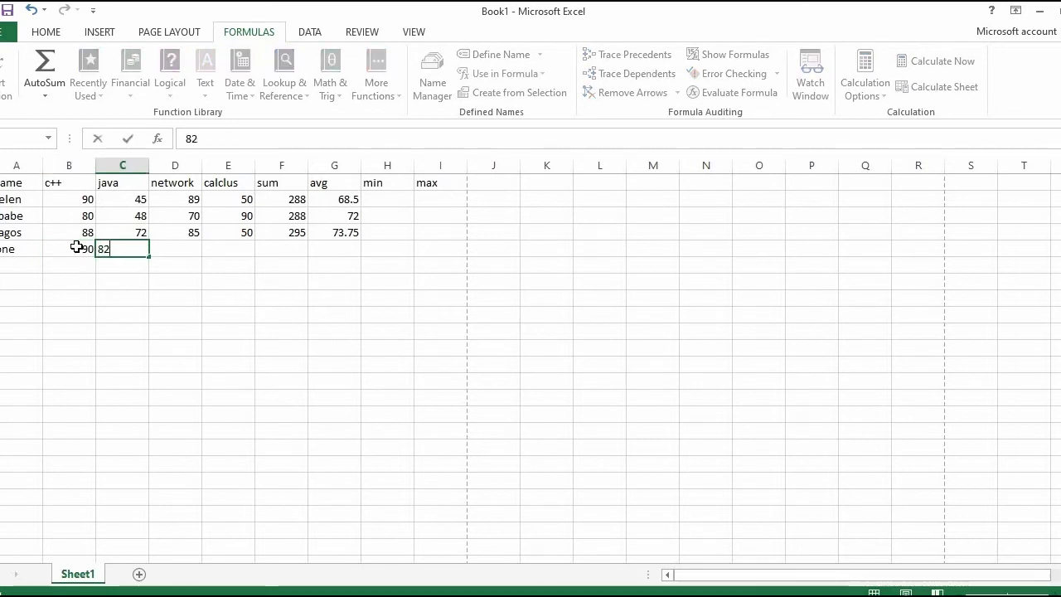
pyautogui.press('Tab')
pyautogui.write('70')
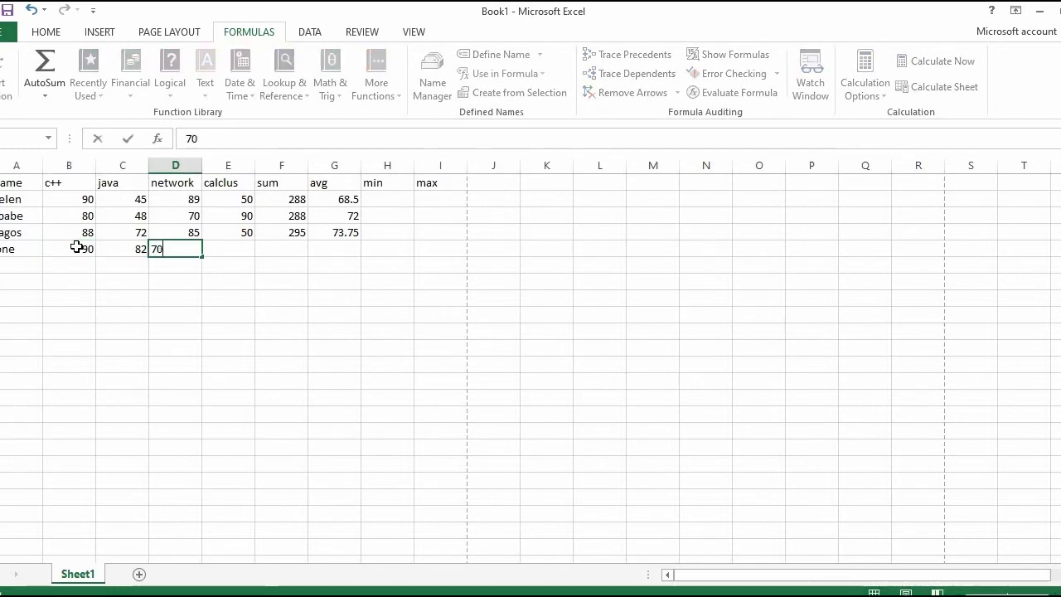
pyautogui.press('Tab')
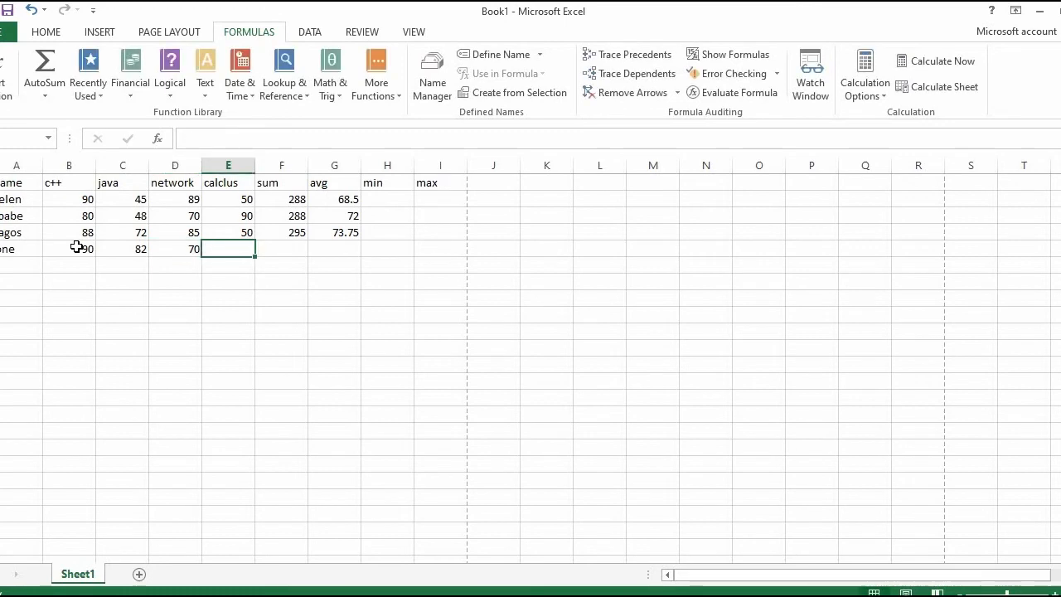
pyautogui.write('50')
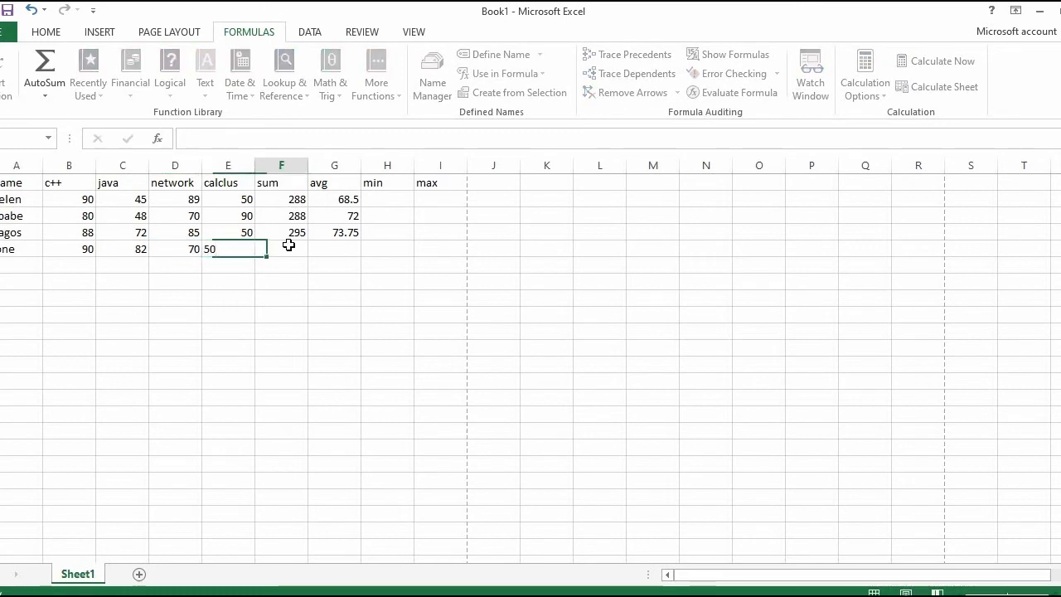
pyautogui.click(288, 245)
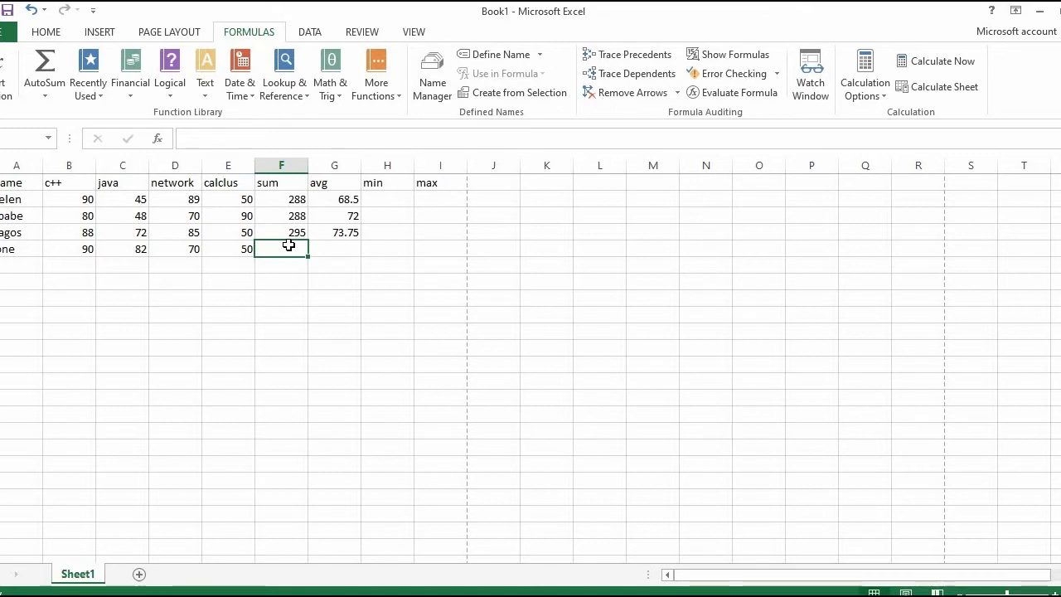
pyautogui.doubleClick(289, 247)
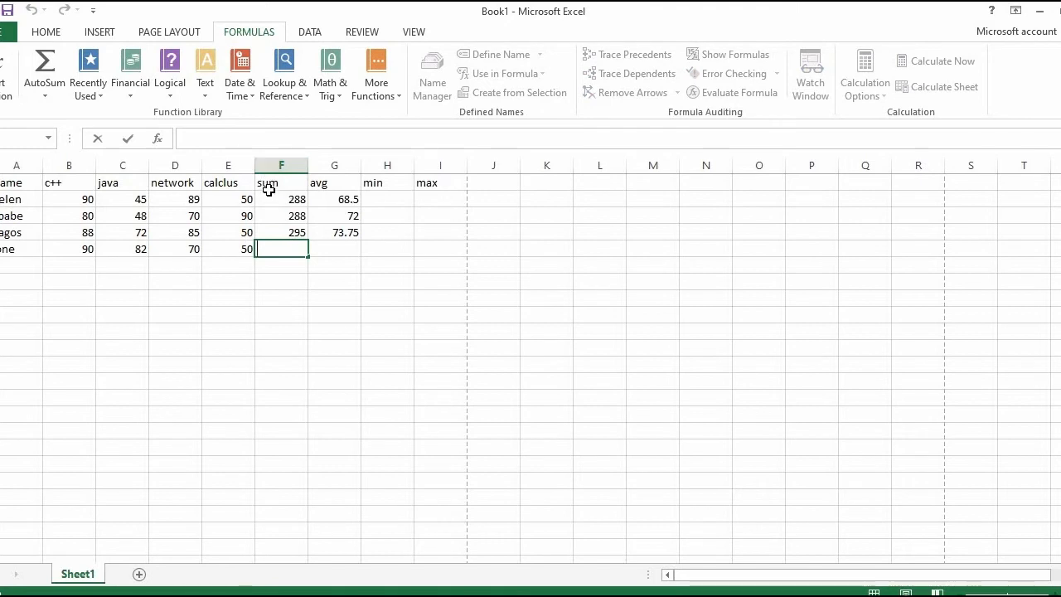
pyautogui.moveTo(268, 182); pyautogui.dragTo(294, 561)
pyautogui.click(284, 281)
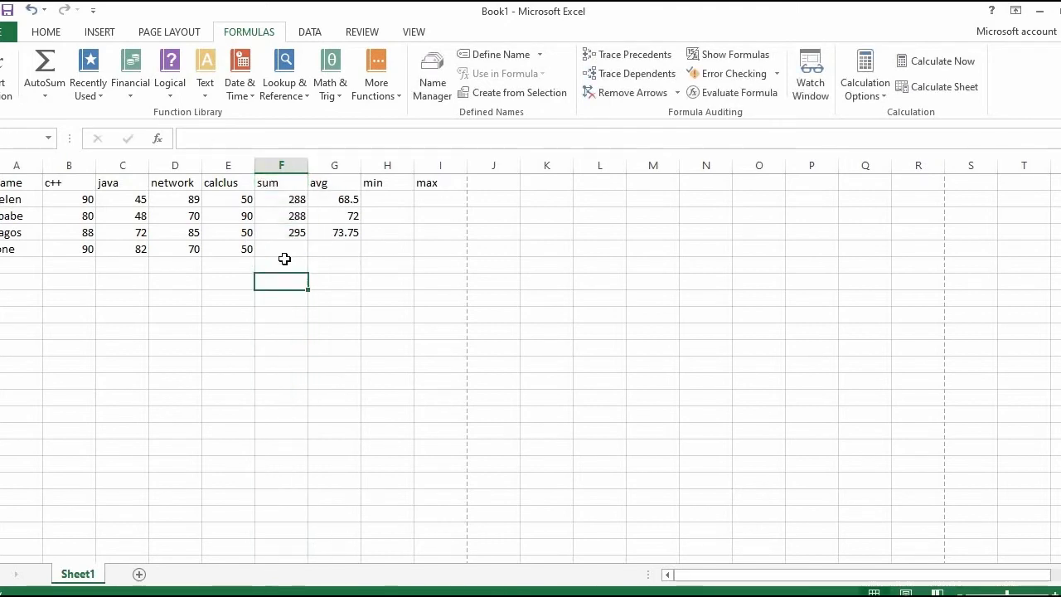
pyautogui.click(290, 247)
pyautogui.click(290, 233)
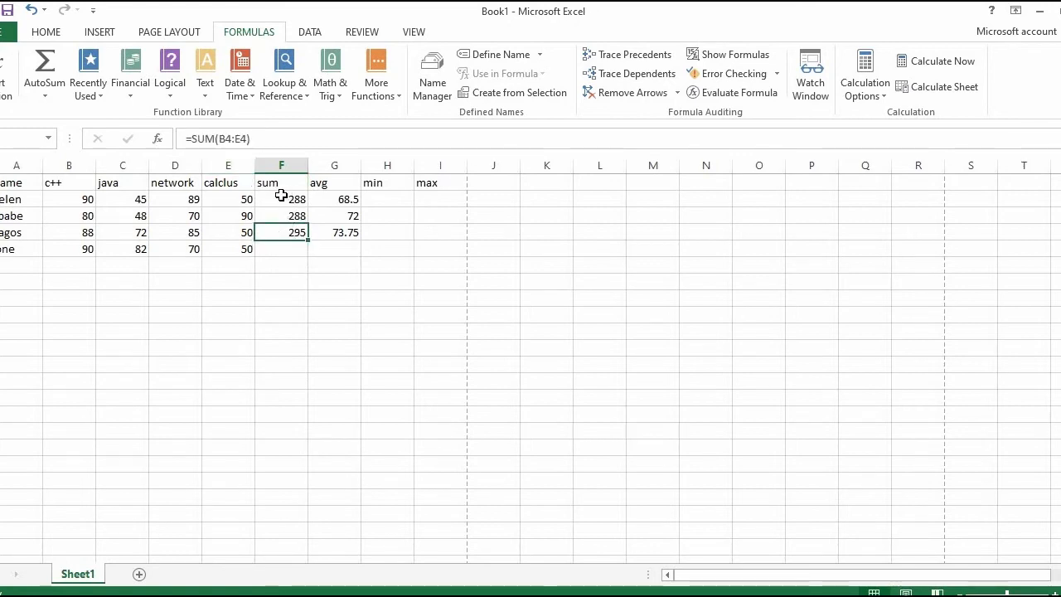
pyautogui.moveTo(279, 199); pyautogui.dragTo(296, 530)
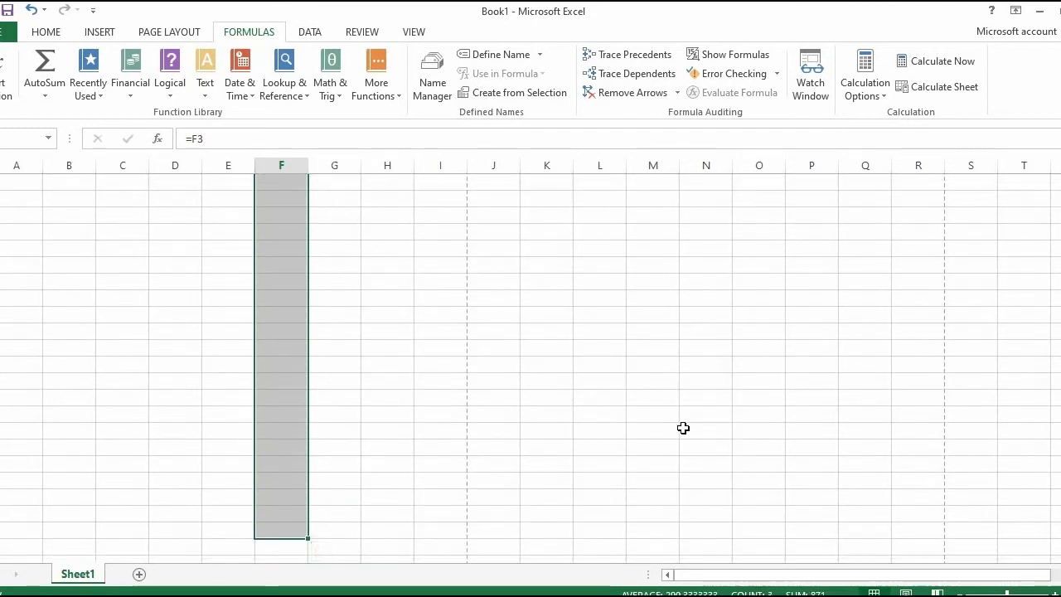
pyautogui.press('Up')
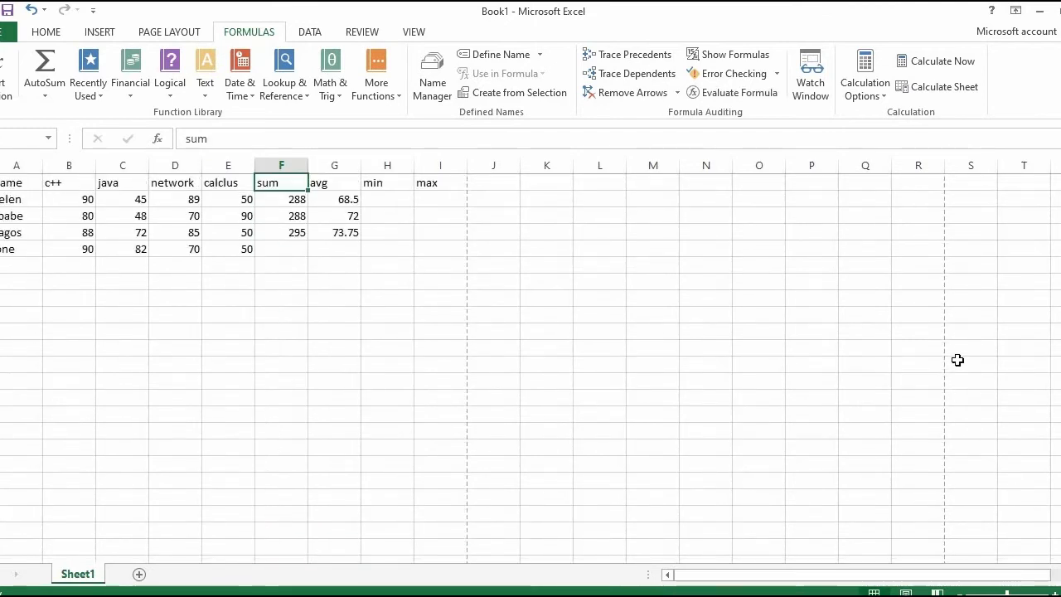
pyautogui.click(286, 251)
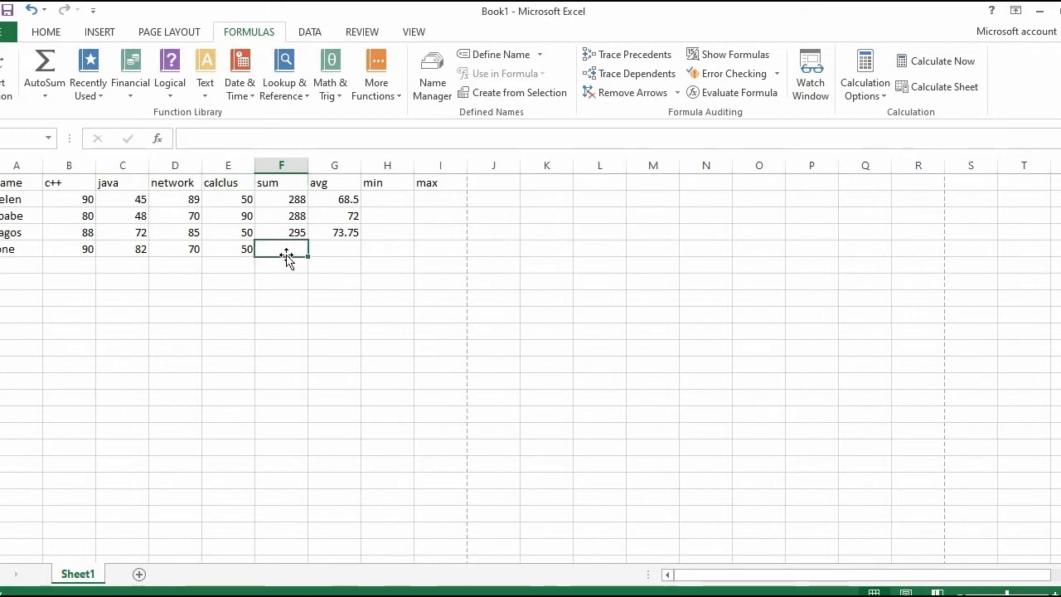
# Step: Enter the formula =SUM(B5:E5) in cell F5 to total the fourth person's scores
pyautogui.click(205, 141)
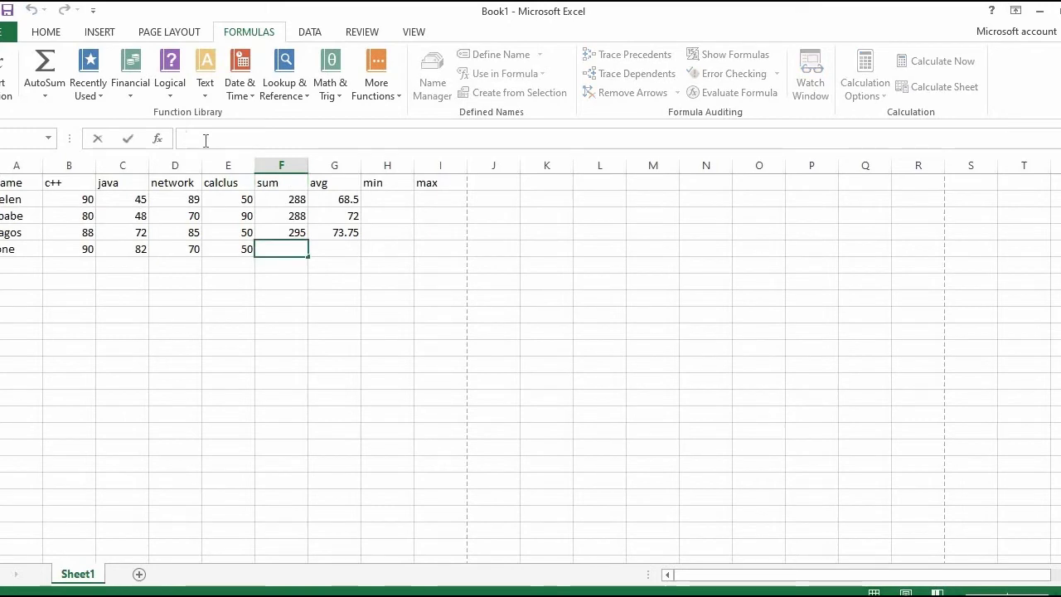
pyautogui.write('=')
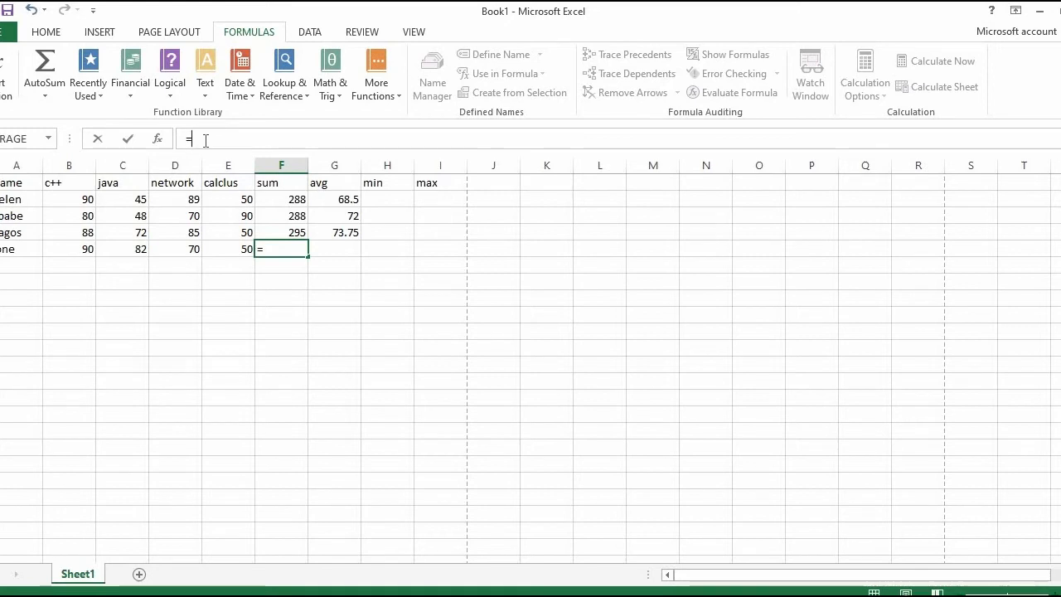
pyautogui.write('Sum')
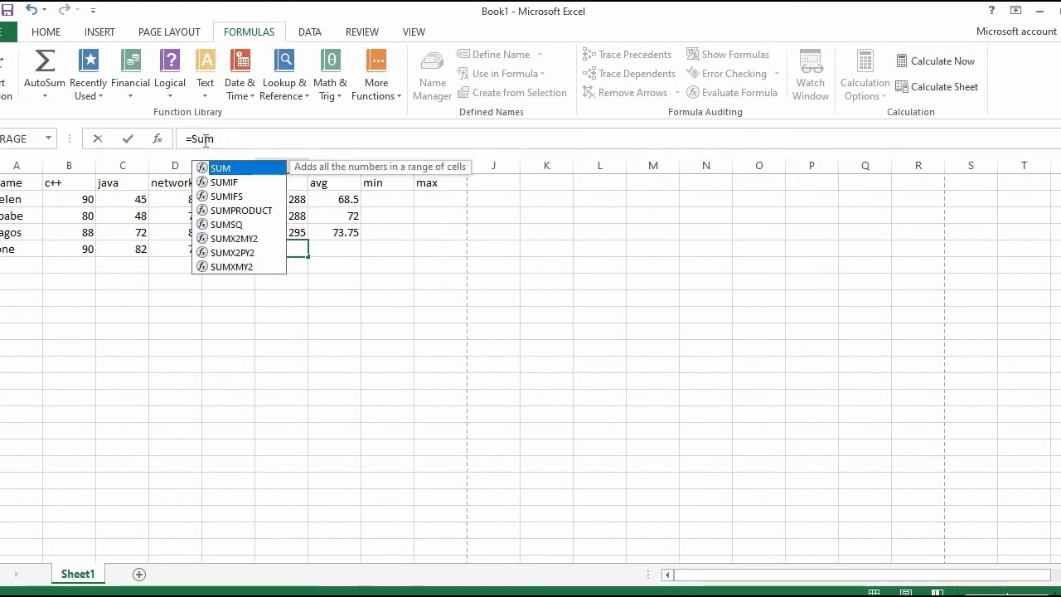
pyautogui.press('BackSpace')
pyautogui.press('BackSpace')
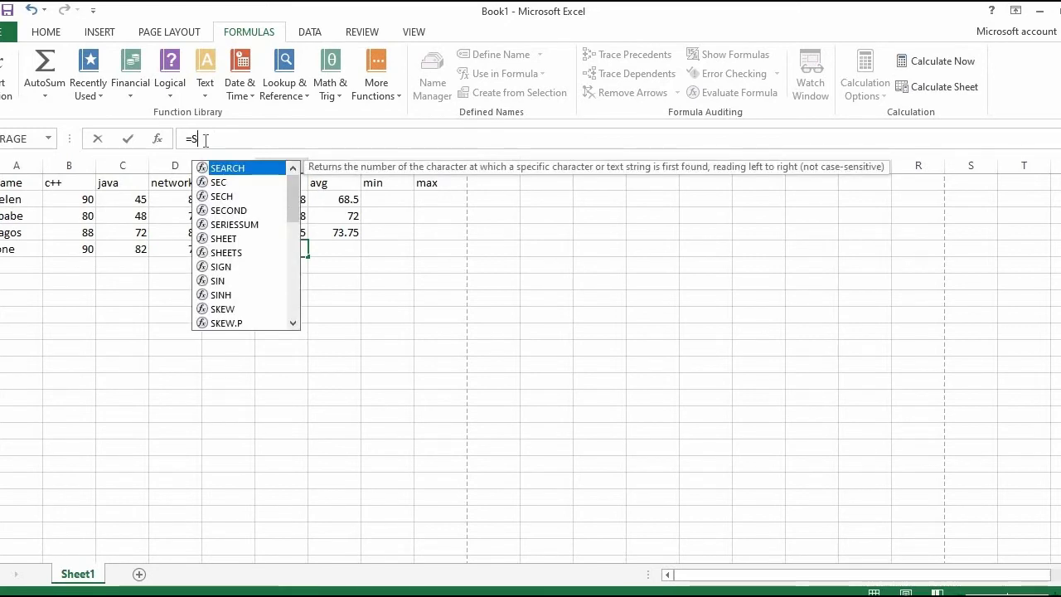
pyautogui.write('UM')
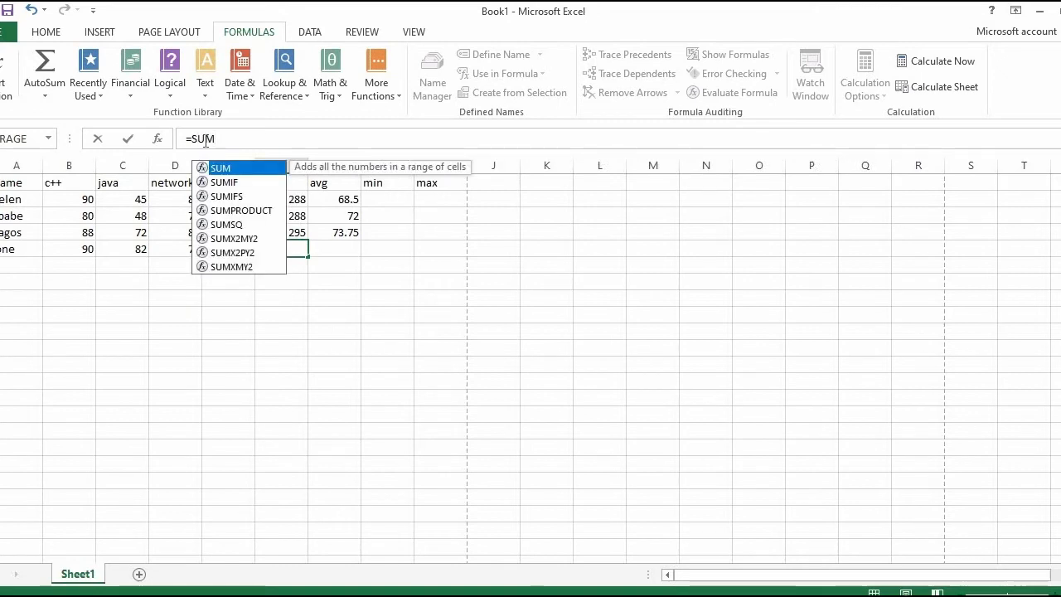
pyautogui.write('()')
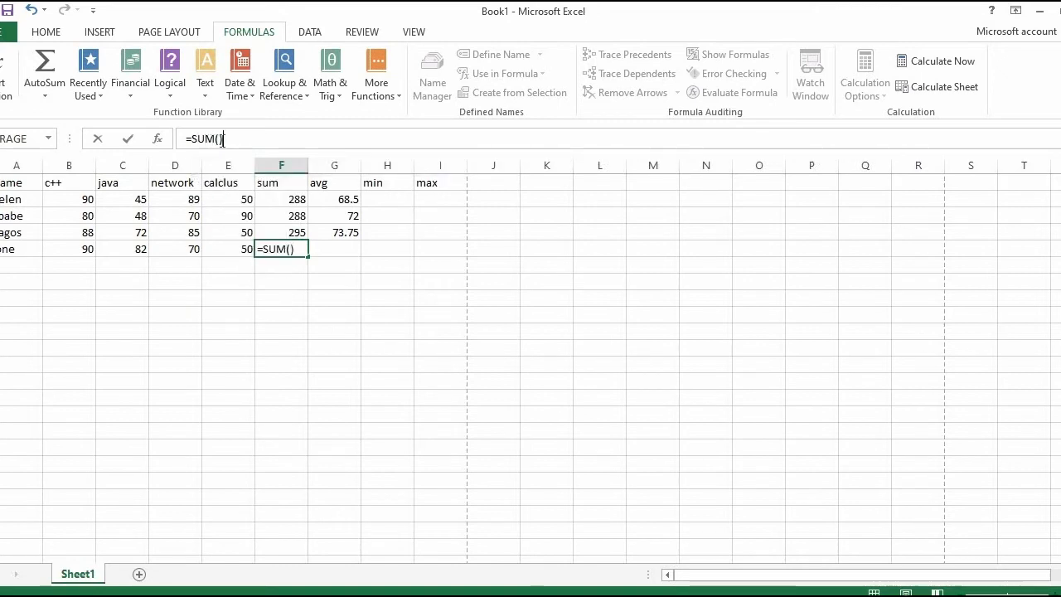
pyautogui.click(220, 138)
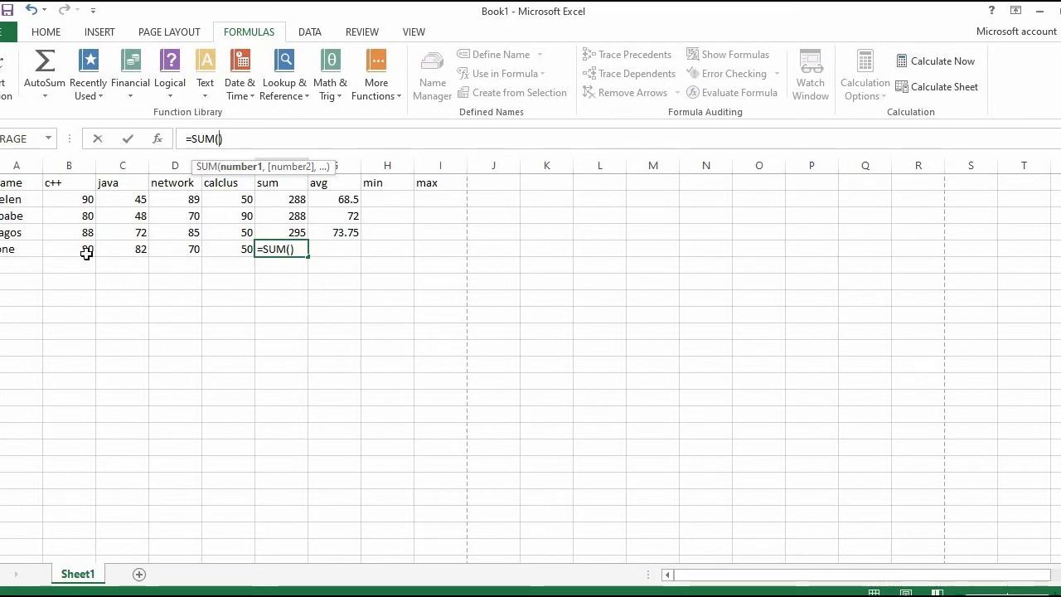
pyautogui.write('b5:')
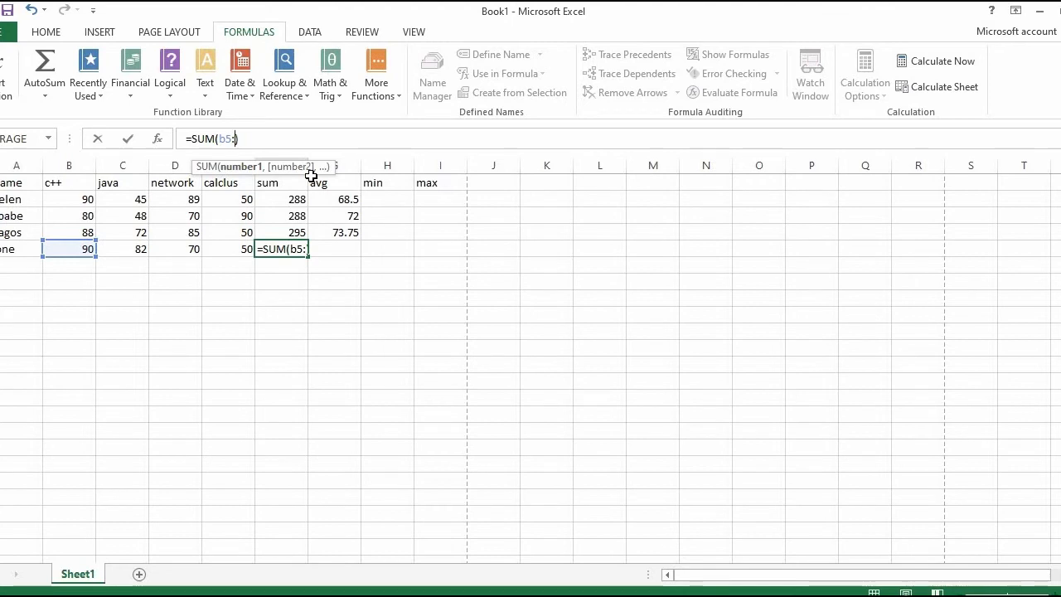
pyautogui.write('e5')
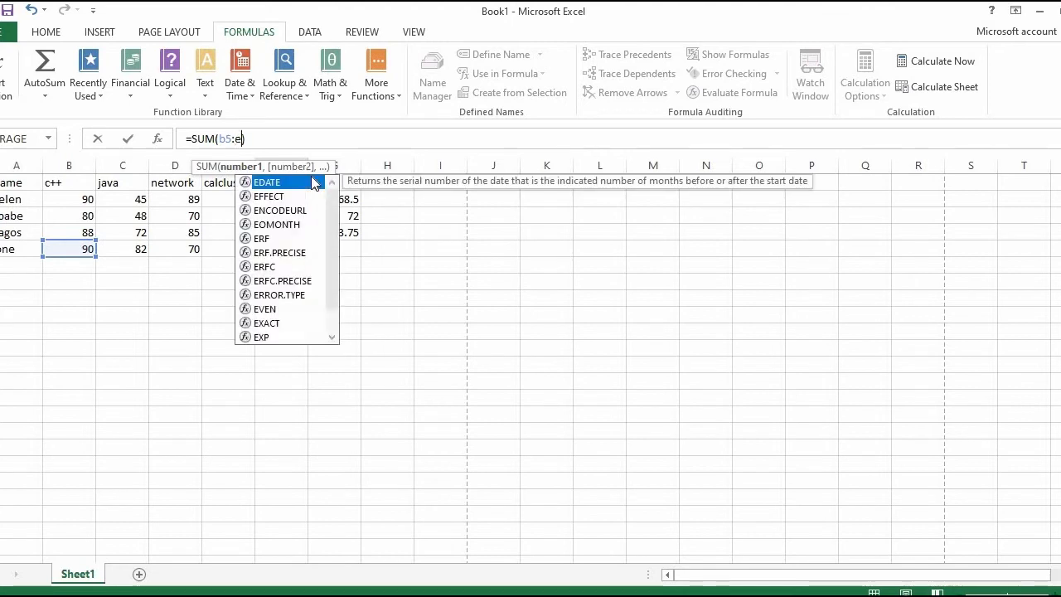
pyautogui.press('BackSpace')
pyautogui.press('BackSpace')
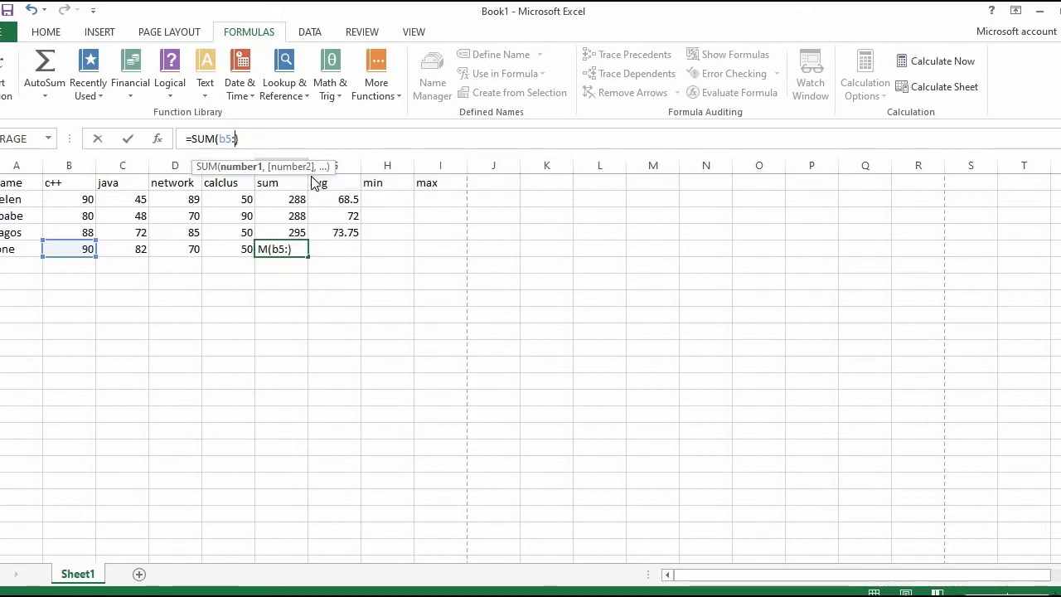
pyautogui.write('E5')
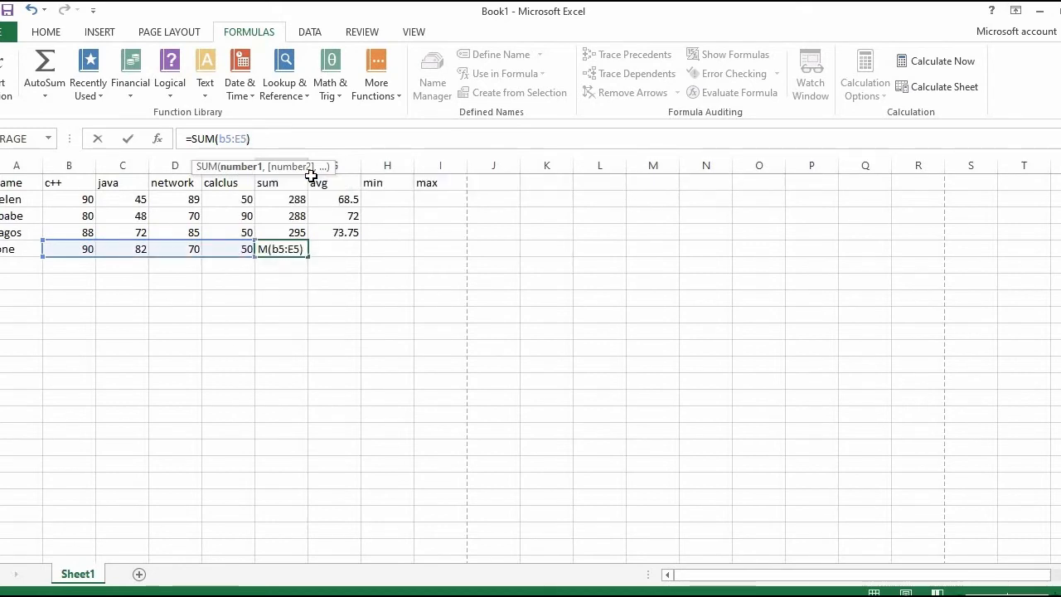
pyautogui.press('Return')
pyautogui.click(324, 248)
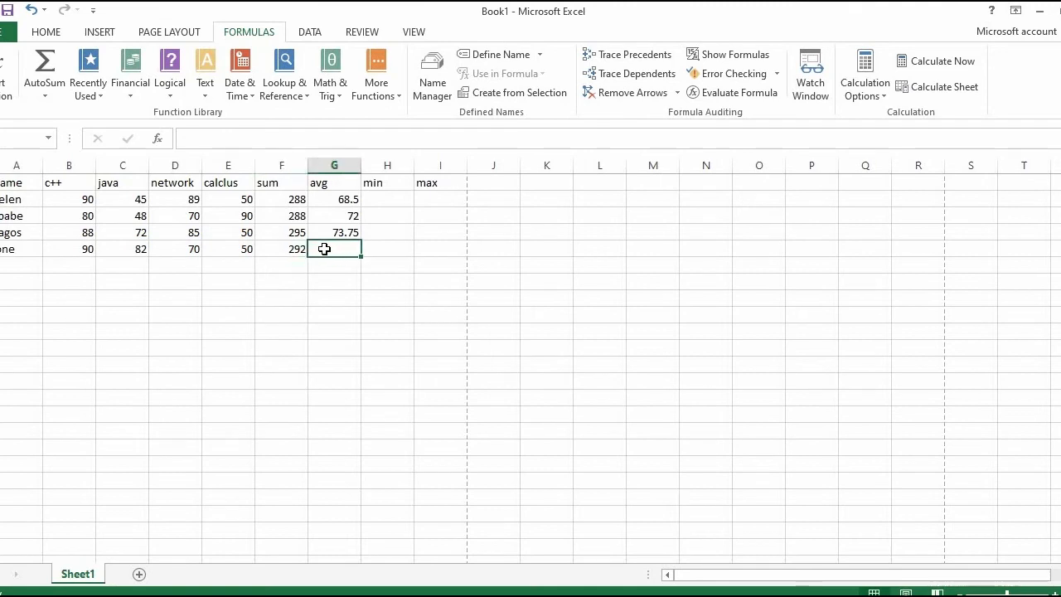
pyautogui.click(296, 249)
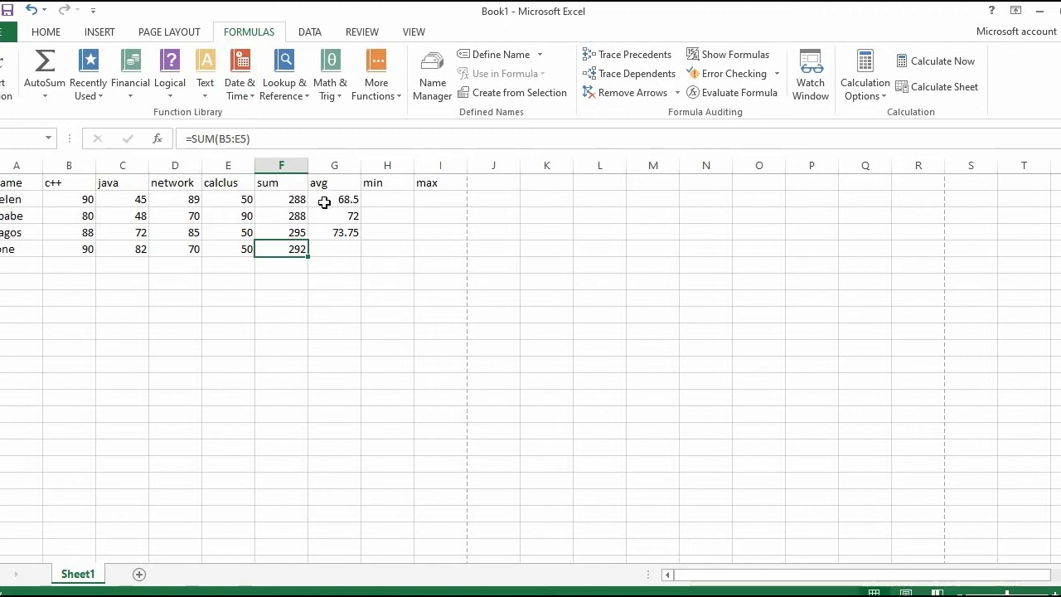
pyautogui.click(333, 250)
pyautogui.click(197, 139)
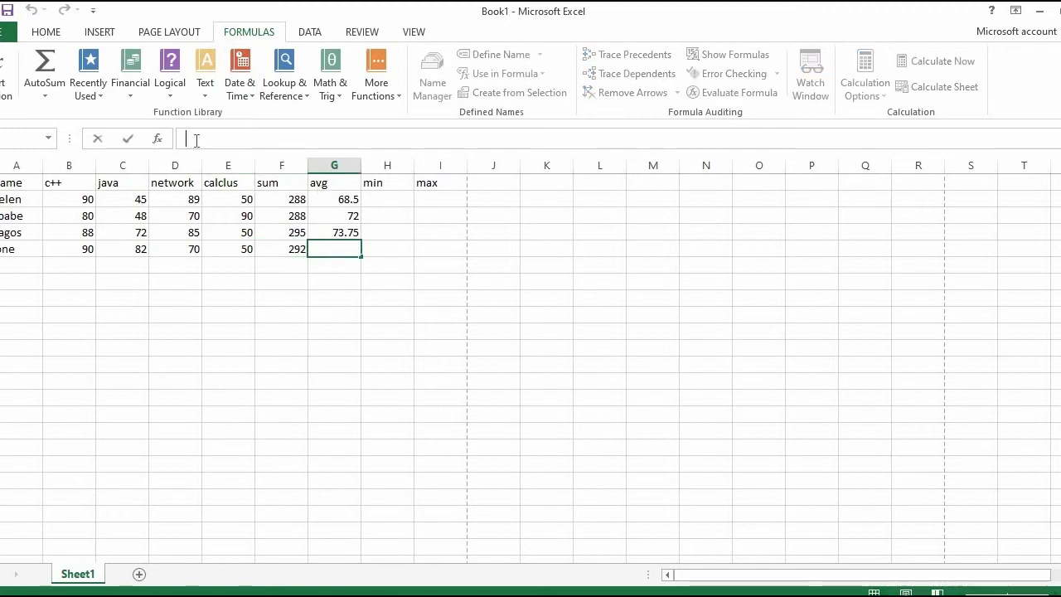
pyautogui.write('Av')
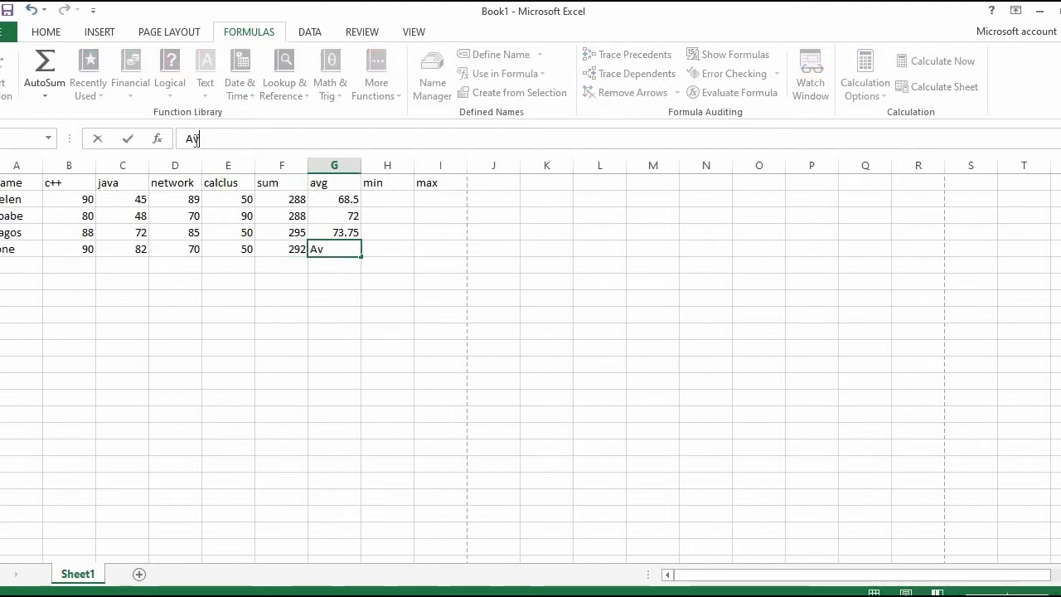
pyautogui.press('BackSpace')
pyautogui.write('Vg')
pyautogui.press('BackSpace')
pyautogui.press('BackSpace')
pyautogui.press('BackSpace')
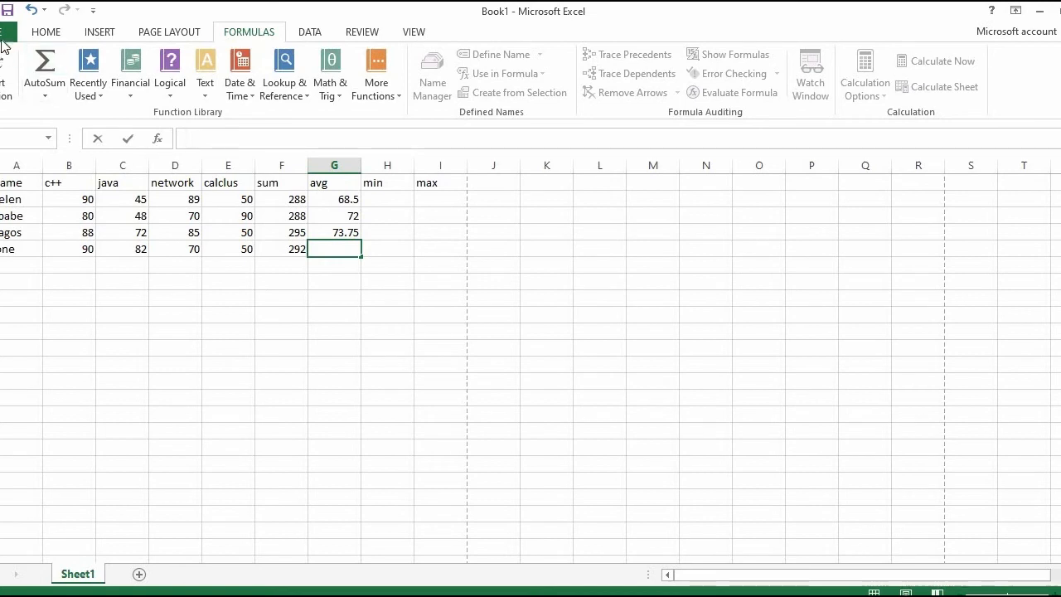
# Step: Insert an AVERAGE function over B5:E5 in cell G5, using the formula in G2 as a guide
pyautogui.click(342, 202)
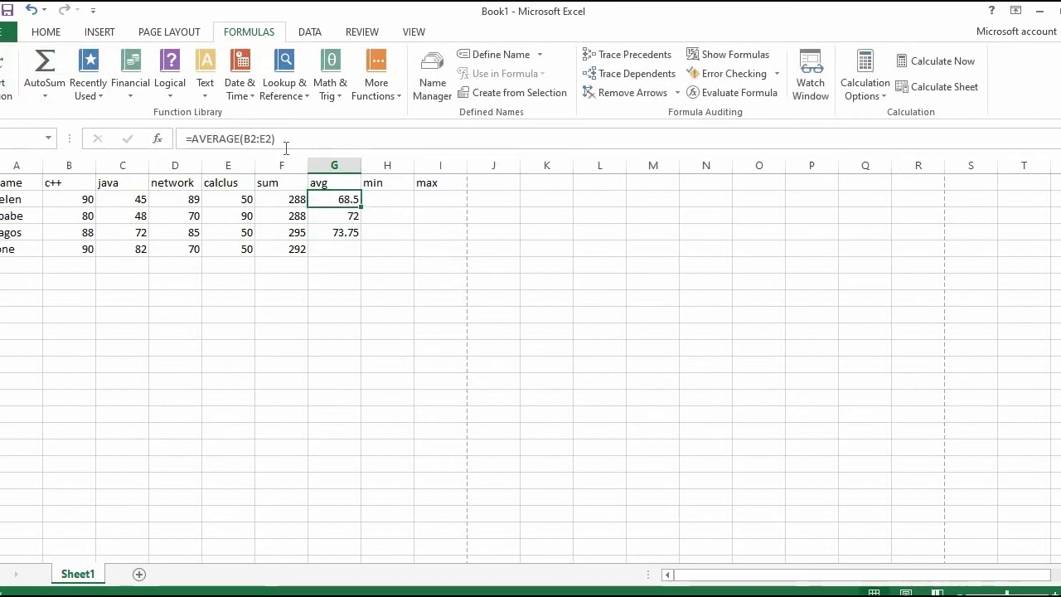
pyautogui.click(320, 248)
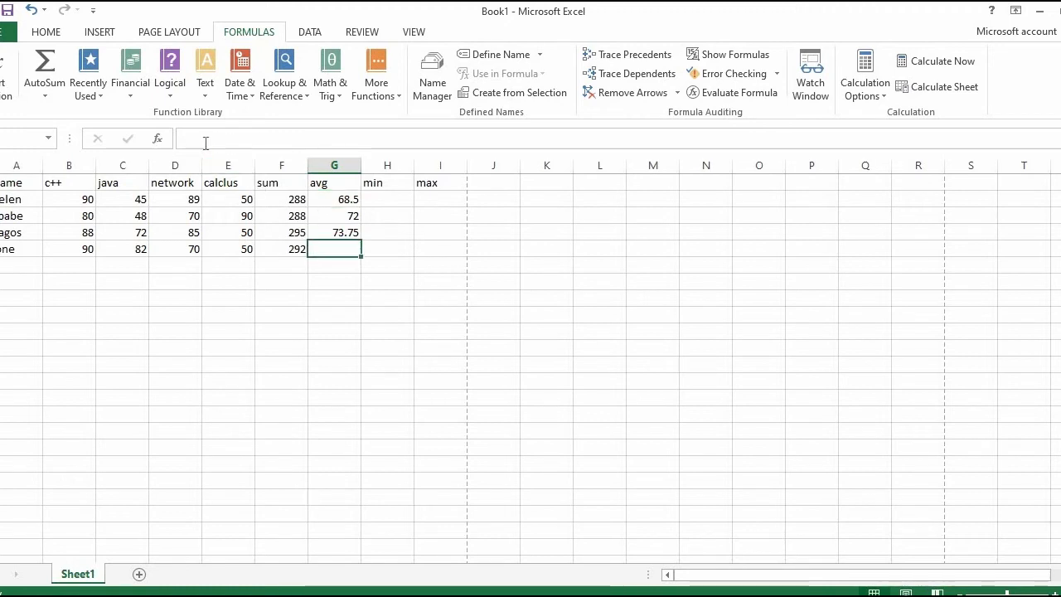
pyautogui.click(155, 141)
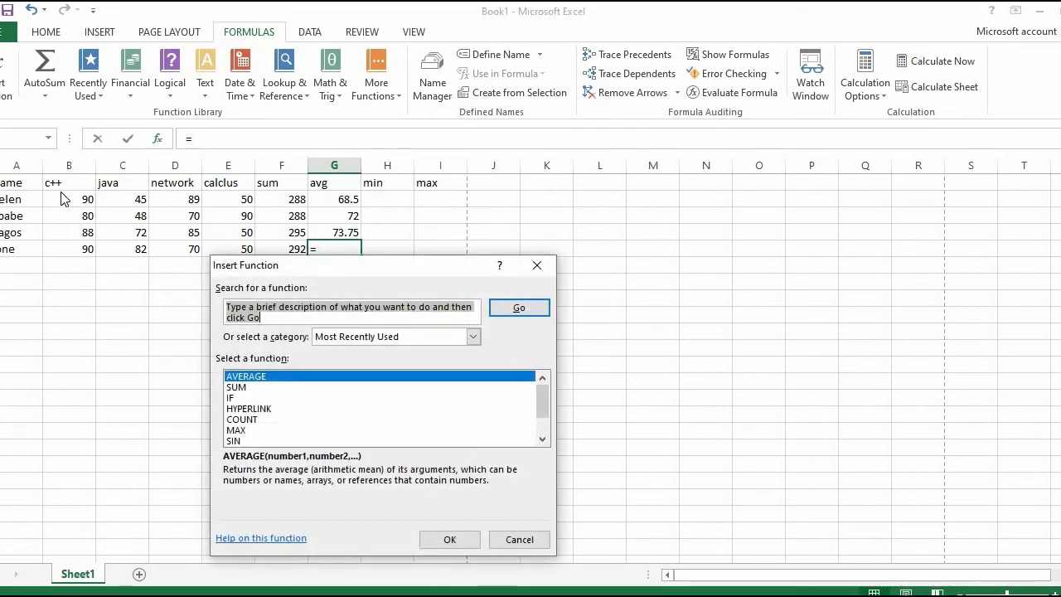
pyautogui.click(450, 539)
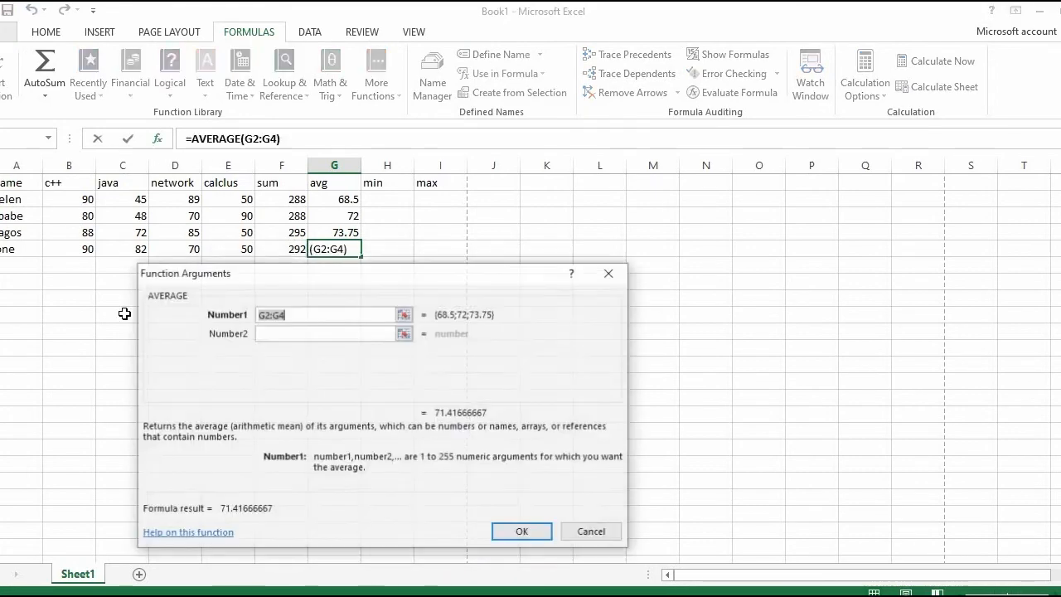
pyautogui.moveTo(78, 248); pyautogui.dragTo(246, 251)
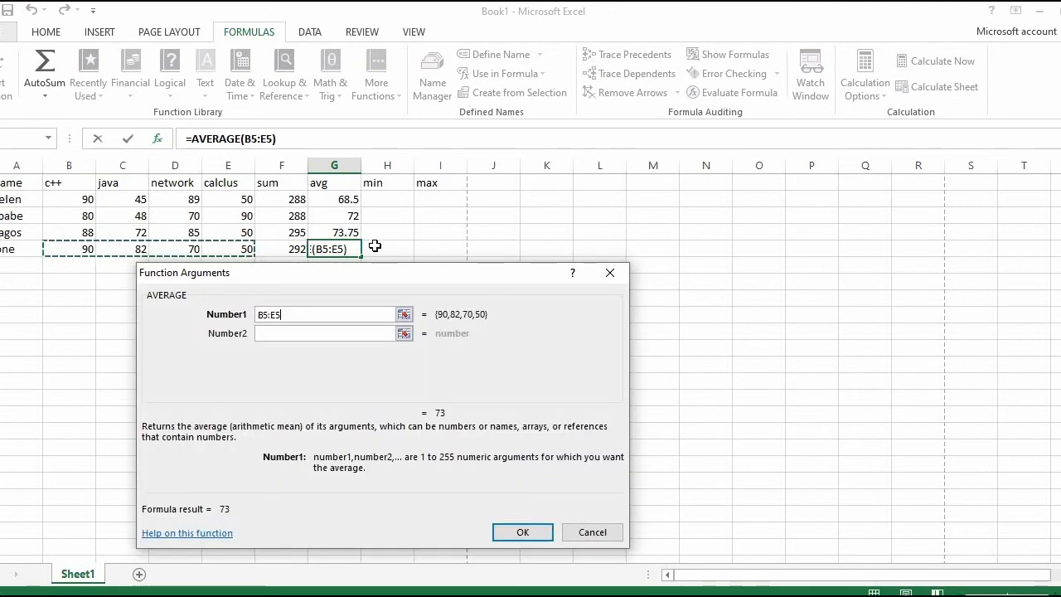
pyautogui.click(516, 532)
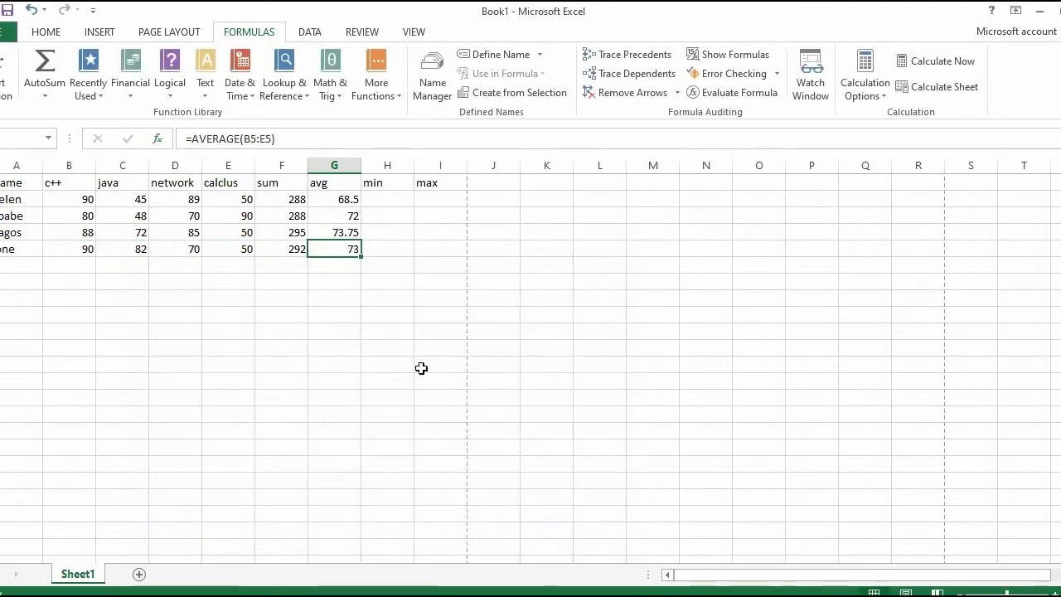
# Step: Replace the AVERAGE formula in cell G5 with the reference =H5
pyautogui.click(371, 249)
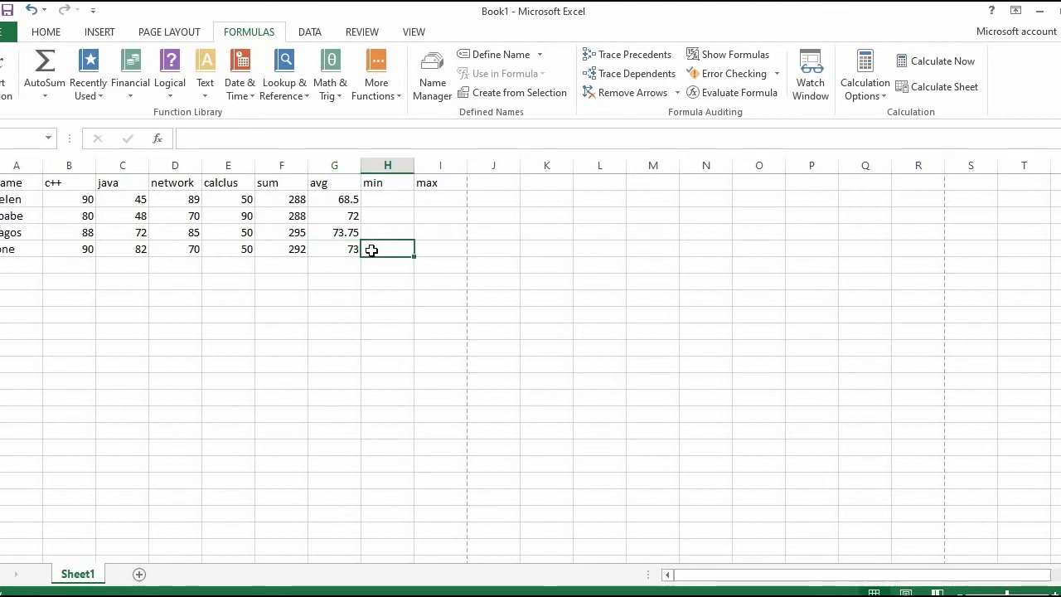
pyautogui.click(353, 251)
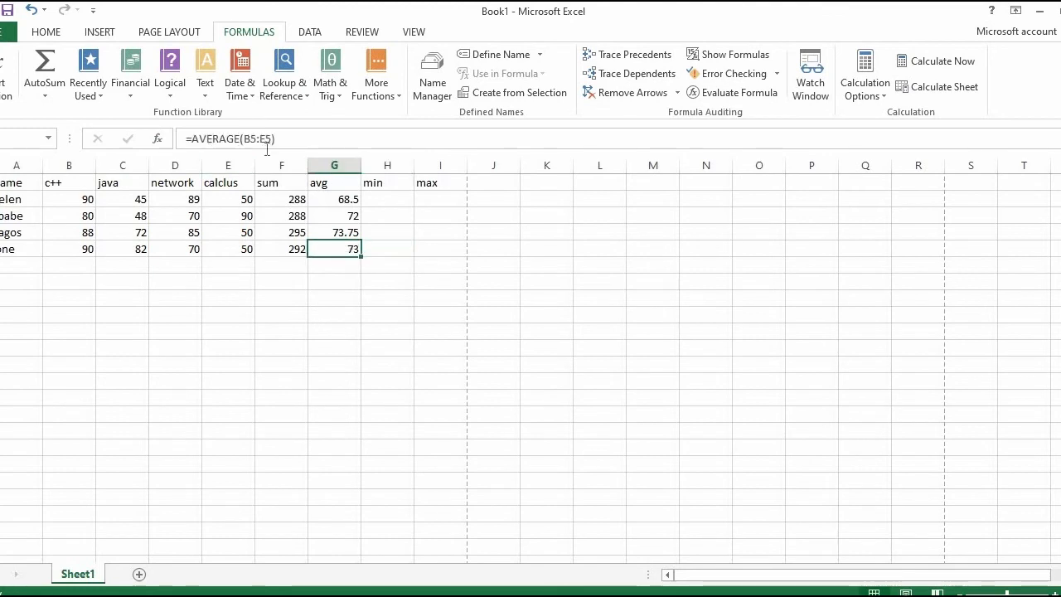
pyautogui.click(310, 139)
pyautogui.moveTo(310, 138); pyautogui.dragTo(188, 133)
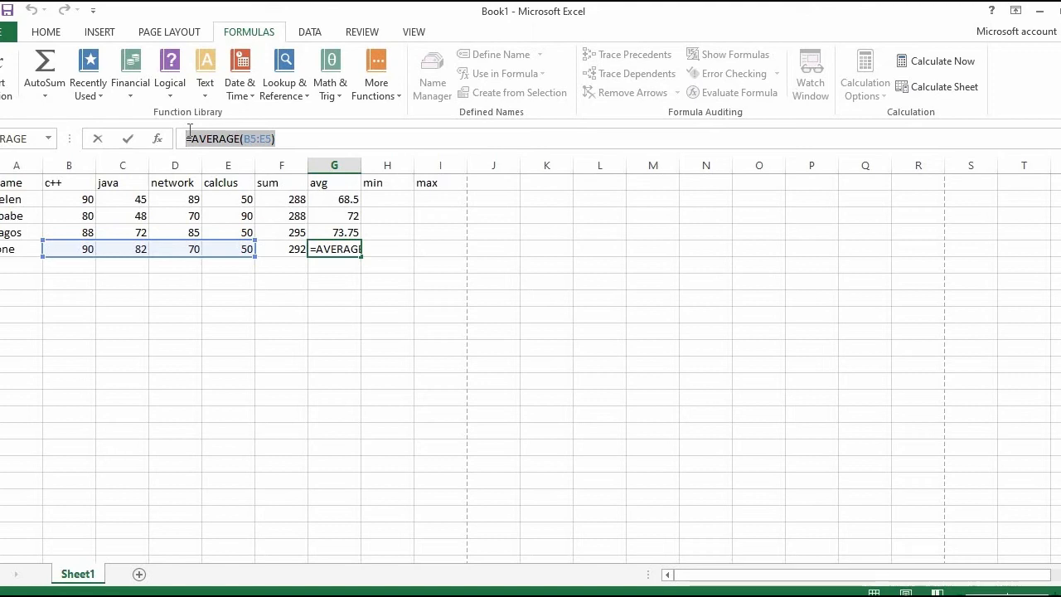
pyautogui.click(381, 202)
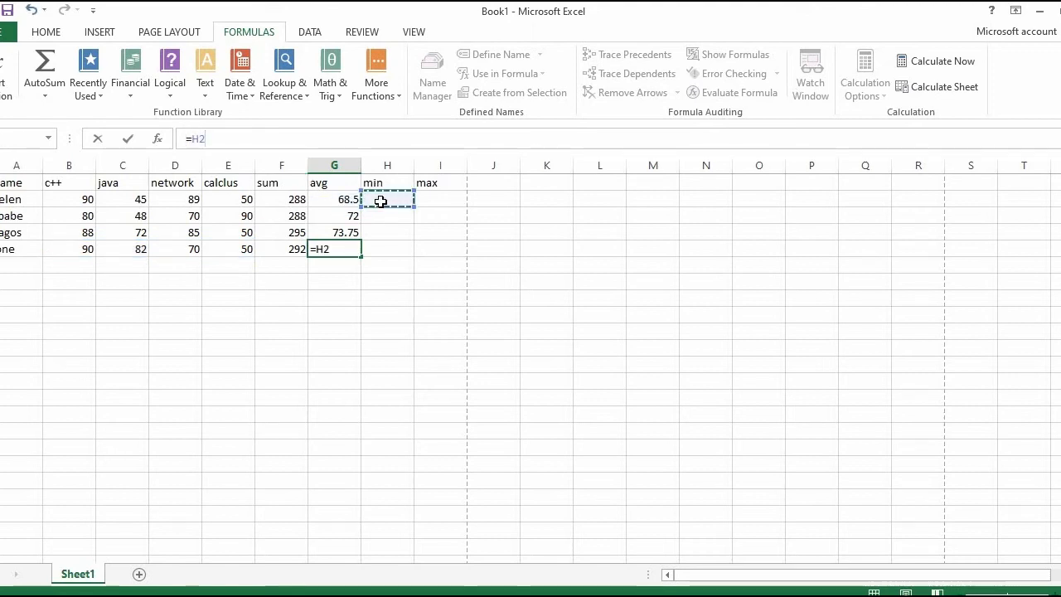
pyautogui.click(380, 250)
pyautogui.click(327, 248)
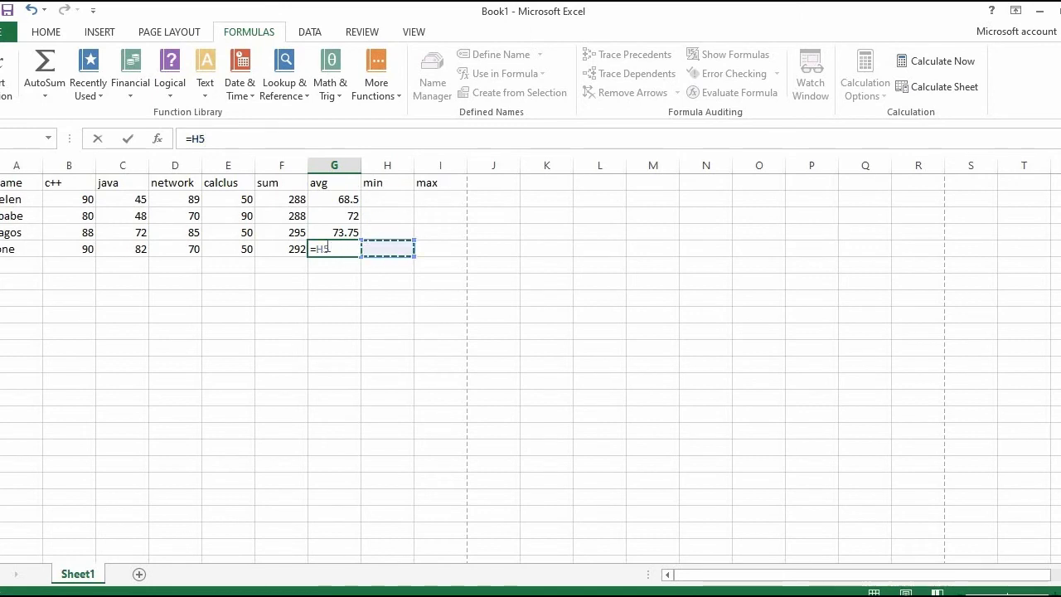
pyautogui.click(375, 199)
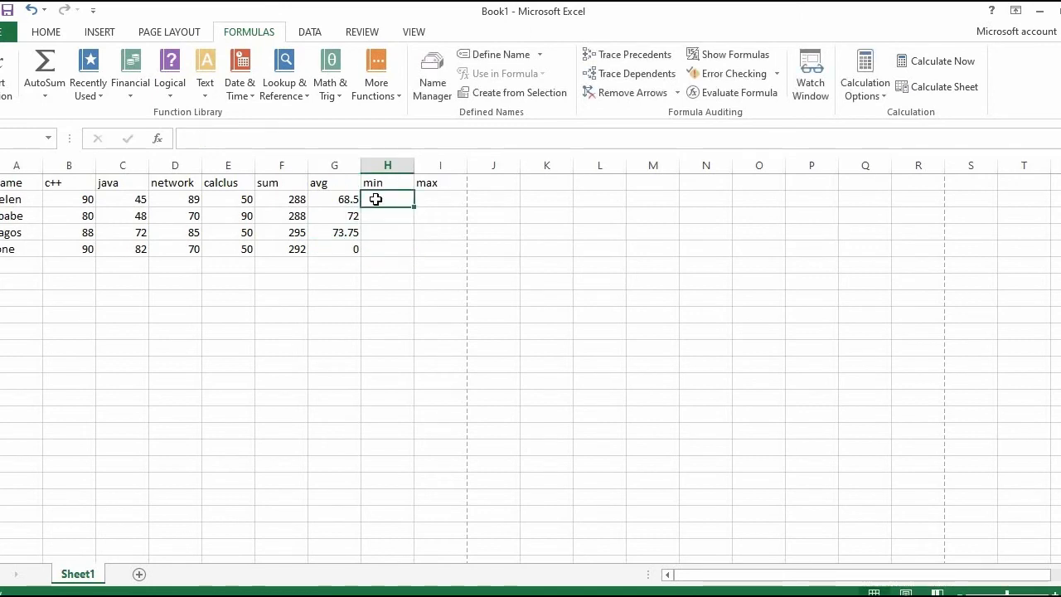
# Step: Clear the =H5 reference from cell G5 and insert an AVERAGE function over B5:E5 there
pyautogui.click(334, 247)
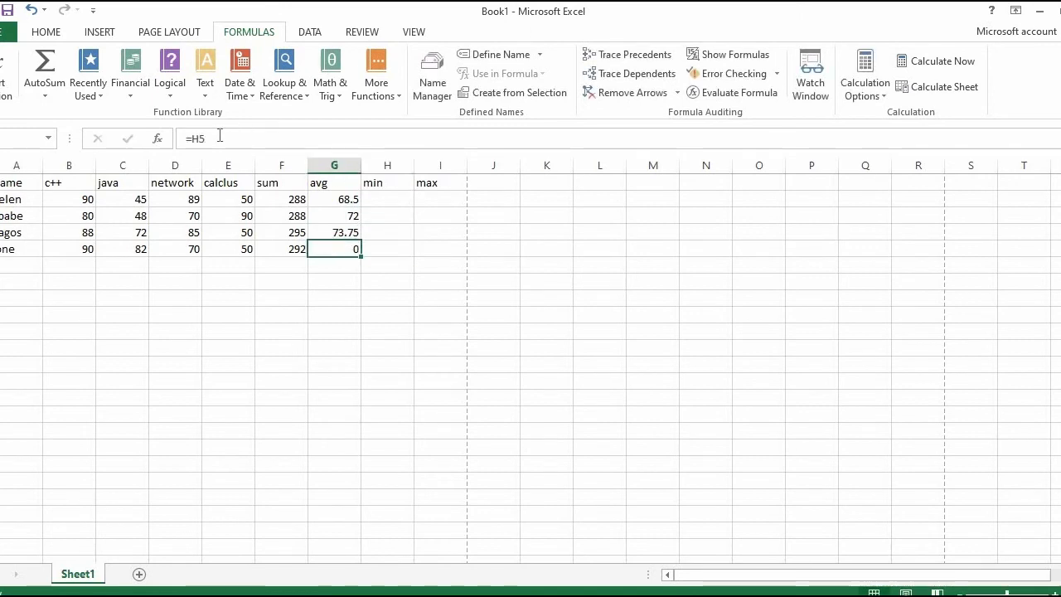
pyautogui.moveTo(220, 136); pyautogui.dragTo(113, 121)
pyautogui.press('BackSpace')
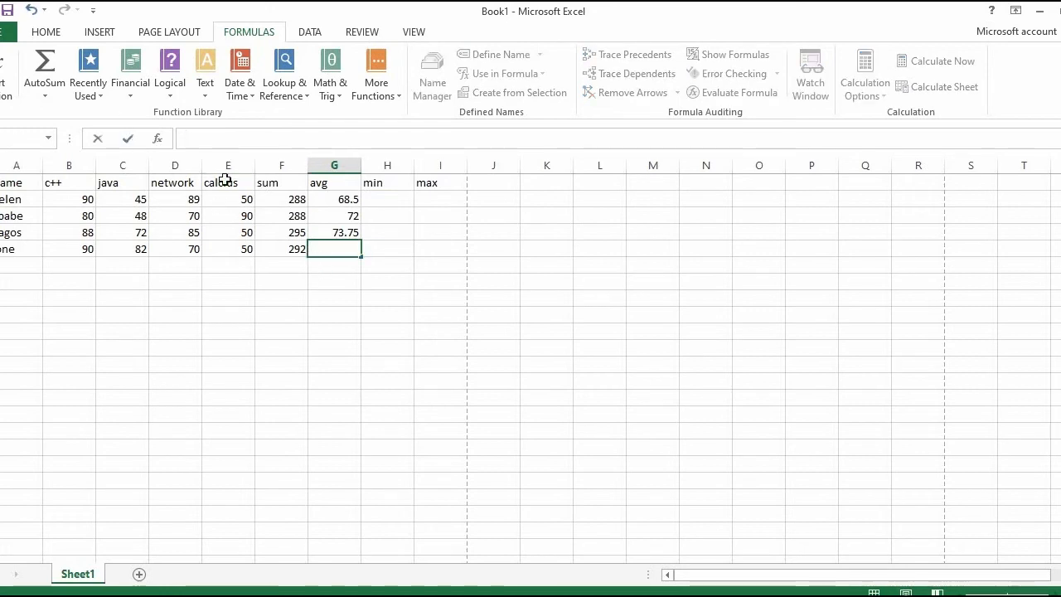
pyautogui.click(157, 137)
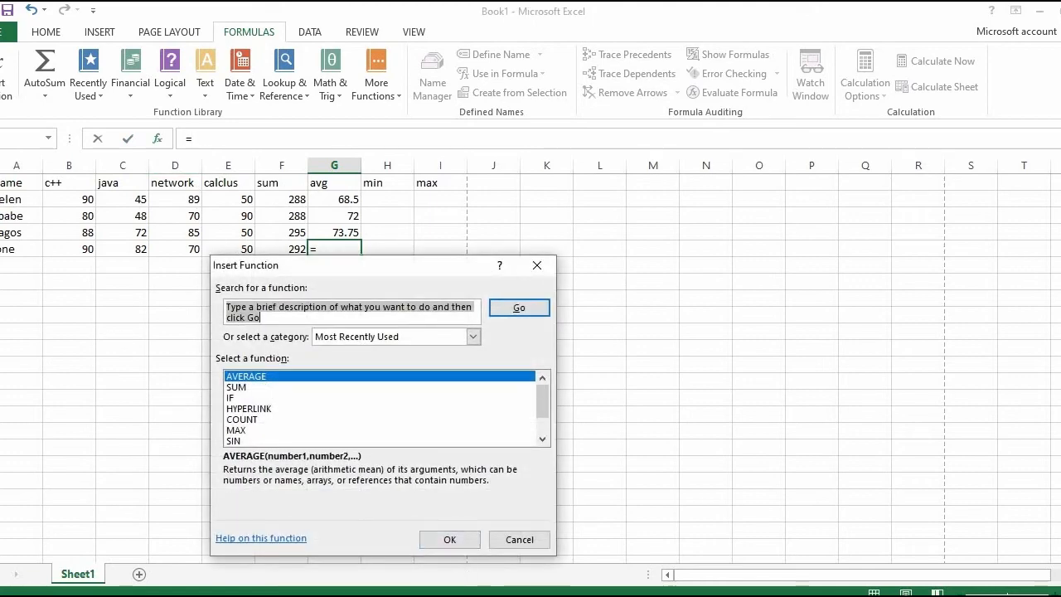
pyautogui.click(440, 542)
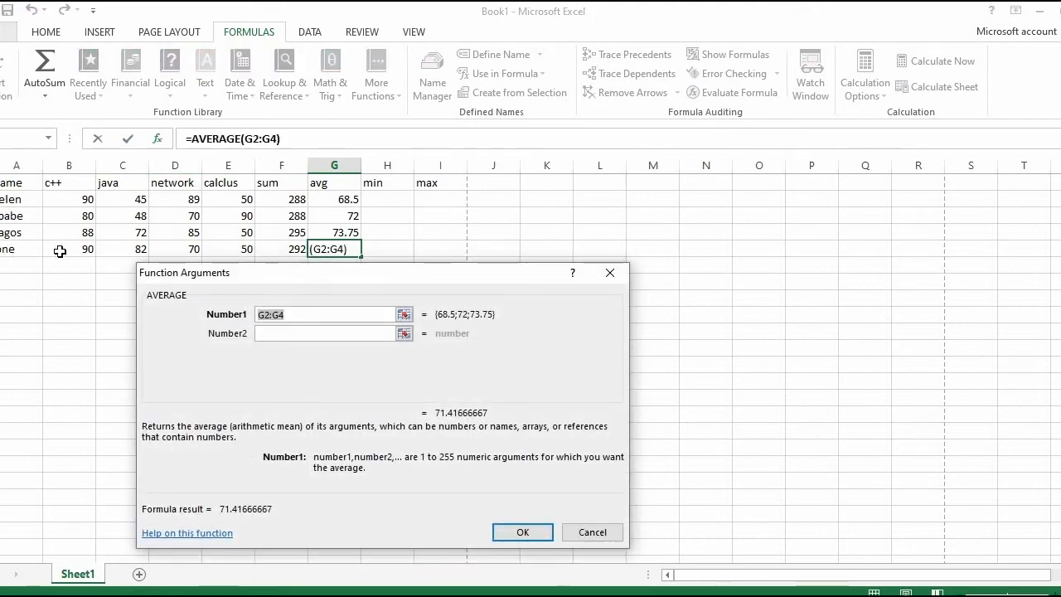
pyautogui.moveTo(53, 249); pyautogui.dragTo(237, 250)
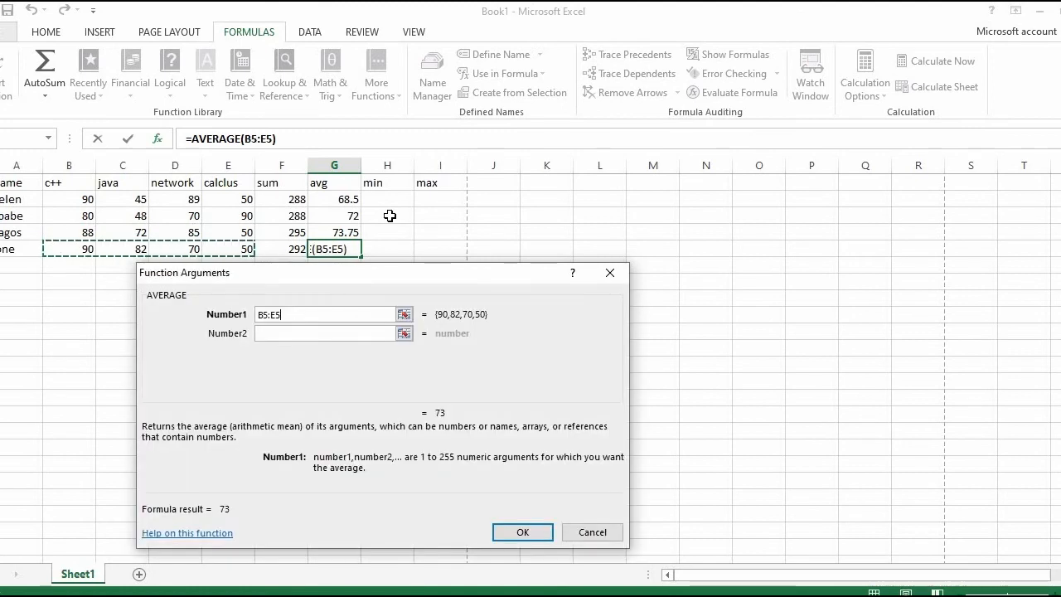
pyautogui.click(522, 531)
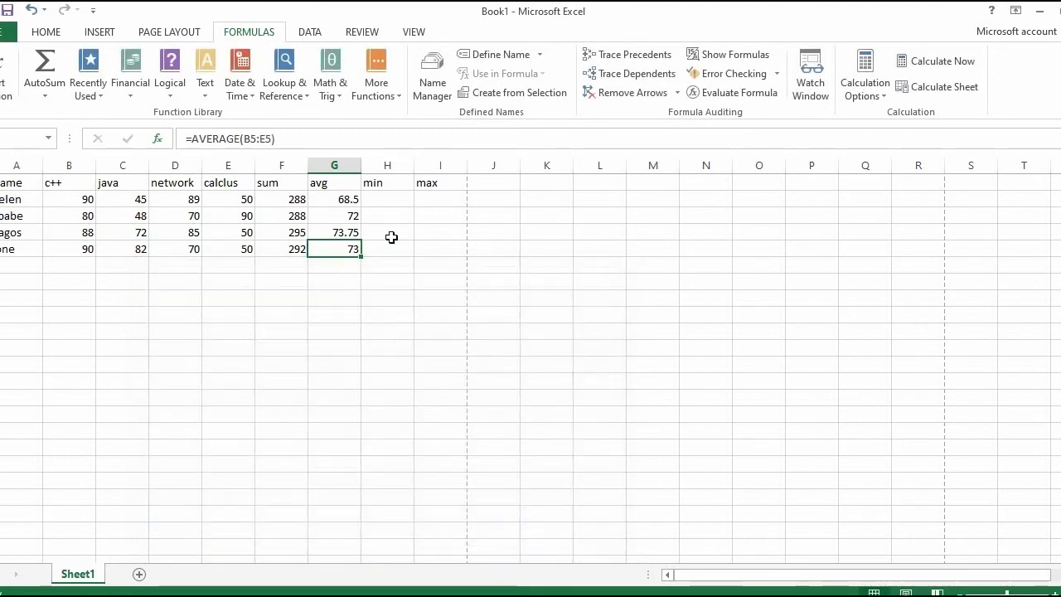
pyautogui.click(378, 196)
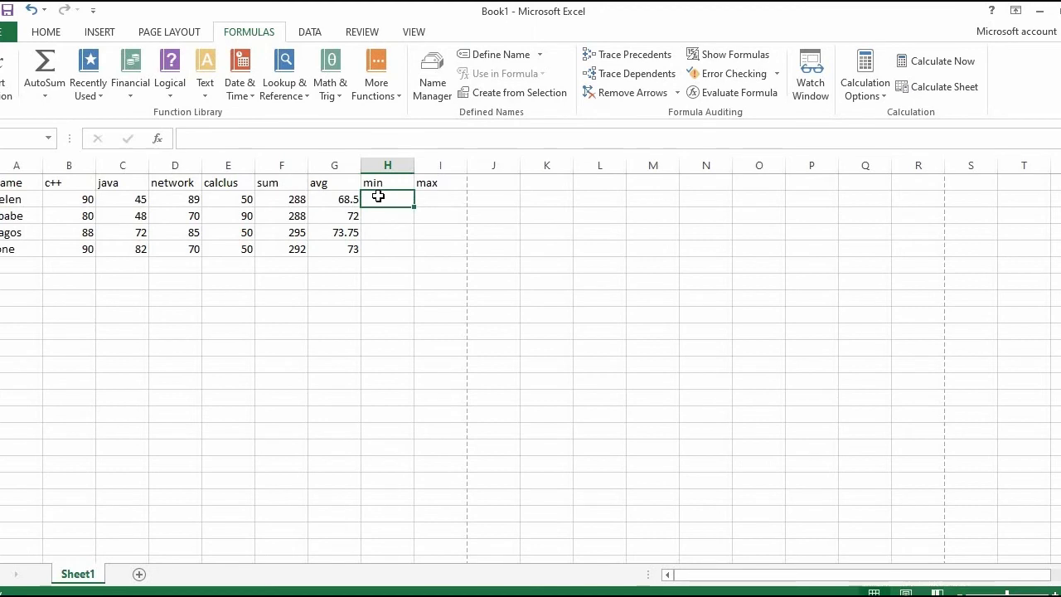
# Step: Try the entry =Min without a cell range in cell H2, under the min heading
pyautogui.click(201, 140)
pyautogui.write('=')
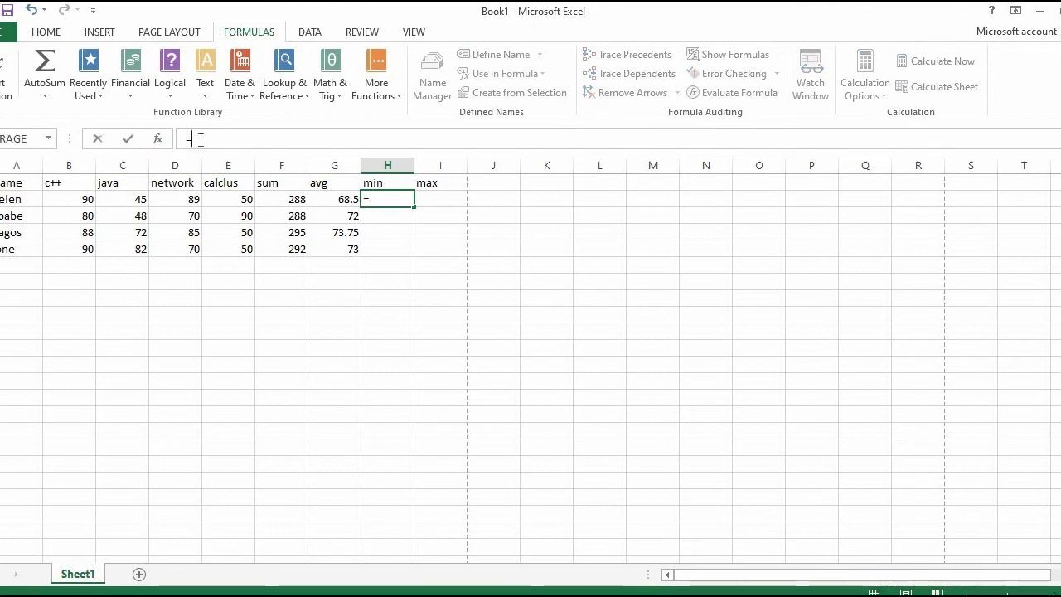
pyautogui.write('Min')
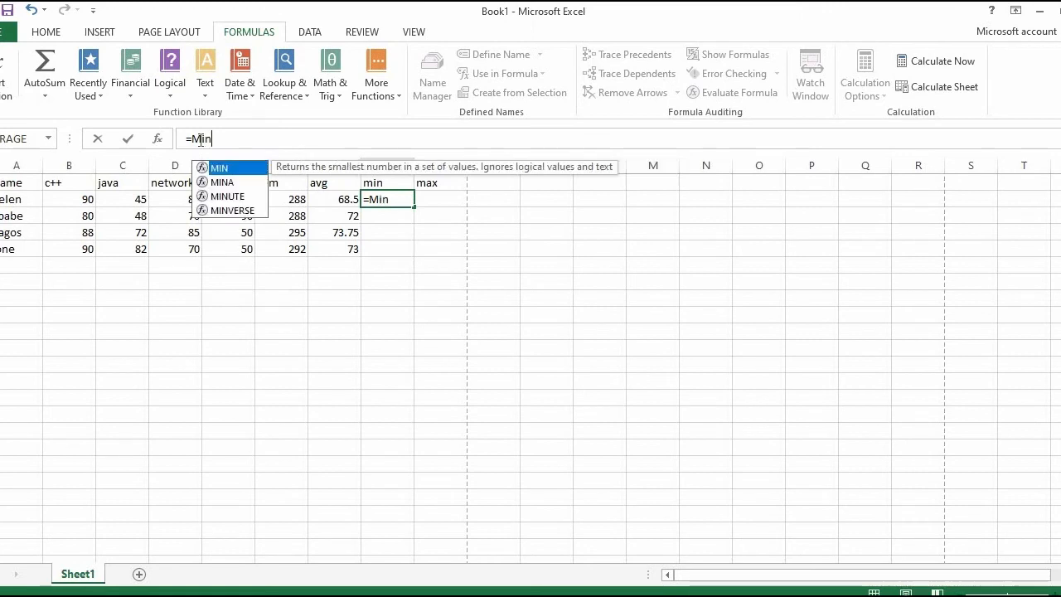
pyautogui.press('Return')
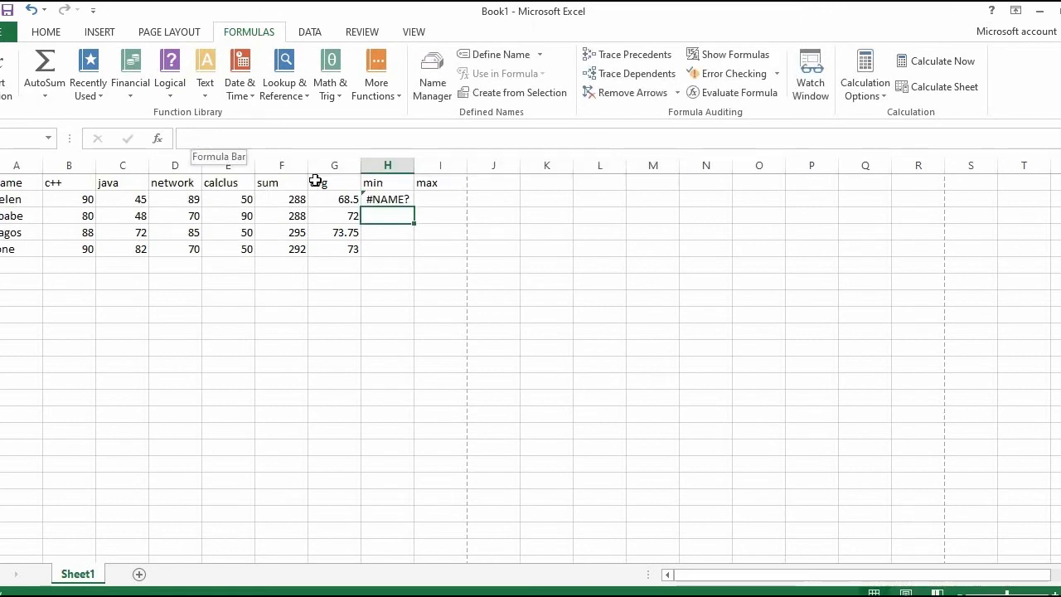
# Step: Rewrite the formula in cell H2 as =MIN(be:e2)
pyautogui.click(375, 201)
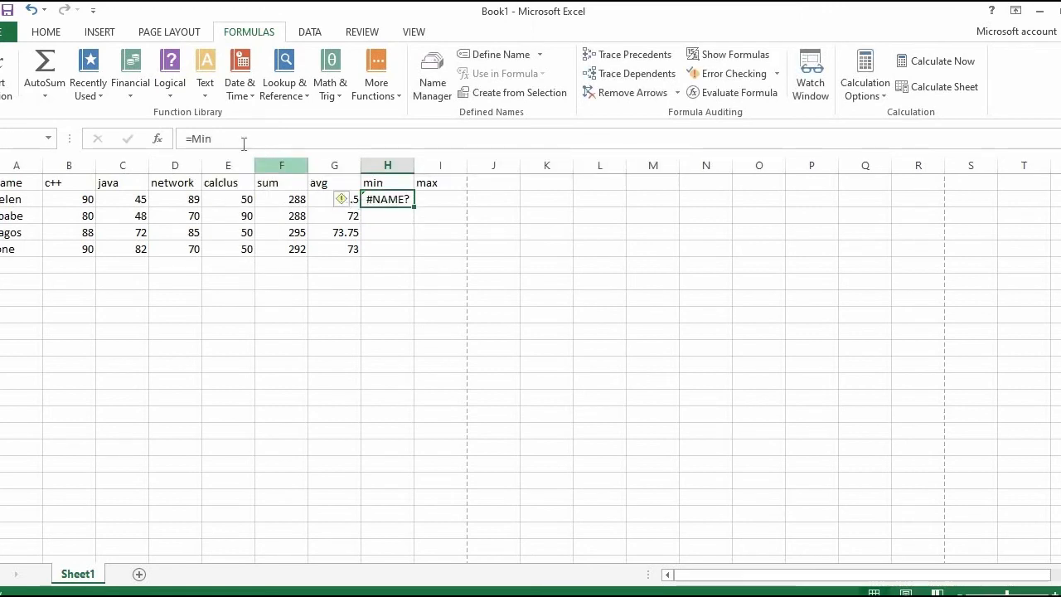
pyautogui.click(236, 140)
pyautogui.press('BackSpace')
pyautogui.press('BackSpace')
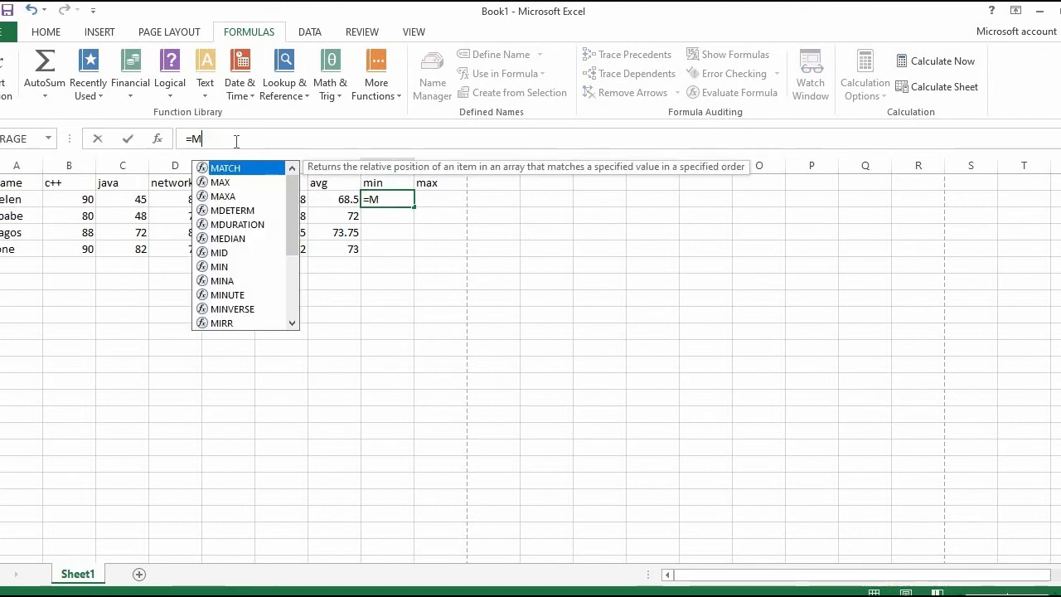
pyautogui.write('IN')
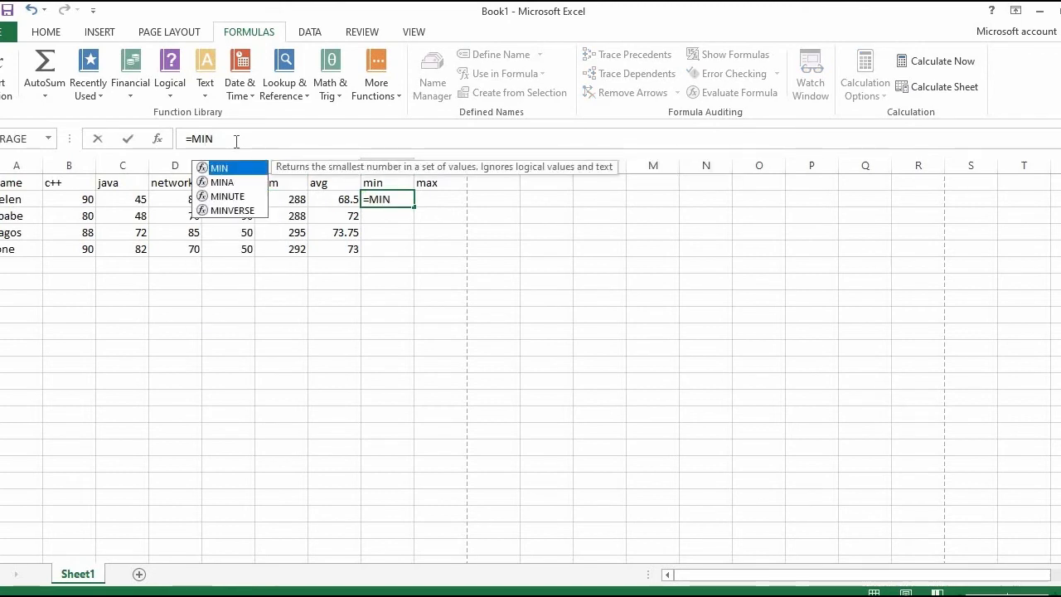
pyautogui.write('()')
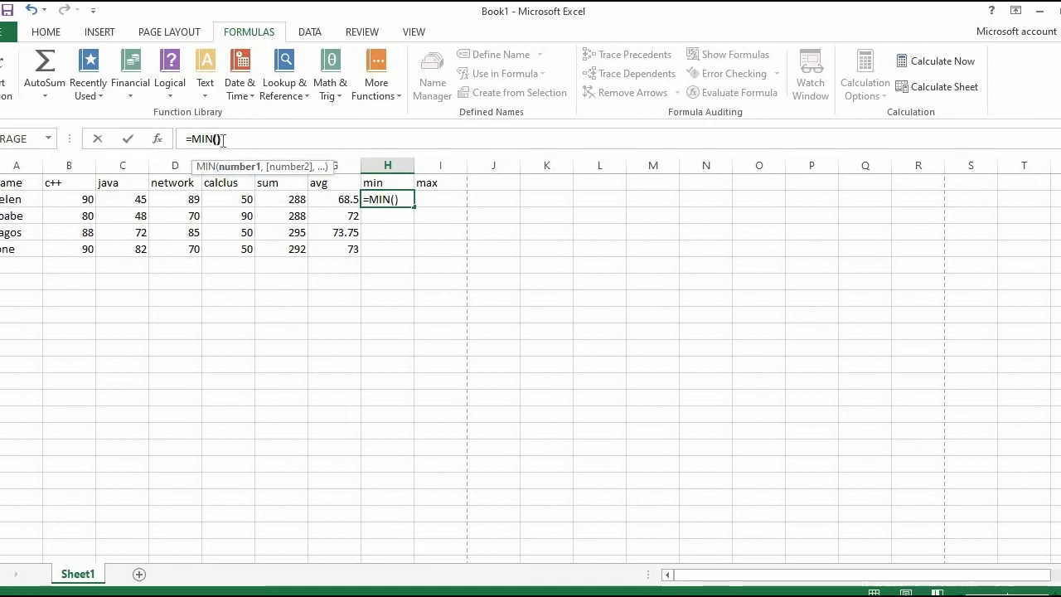
pyautogui.click(221, 139)
pyautogui.write('be:e')
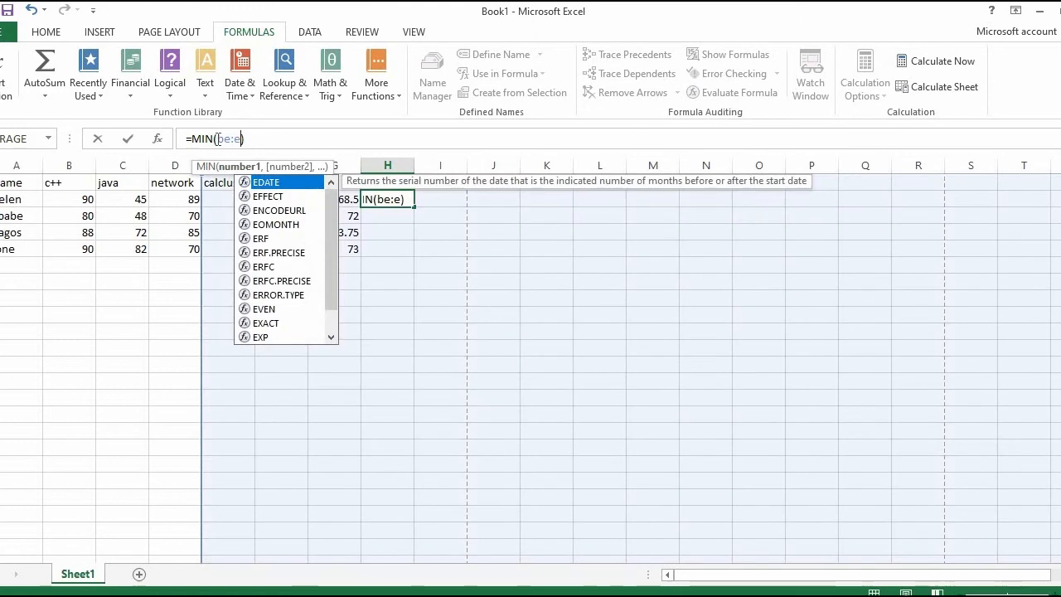
pyautogui.write('2')
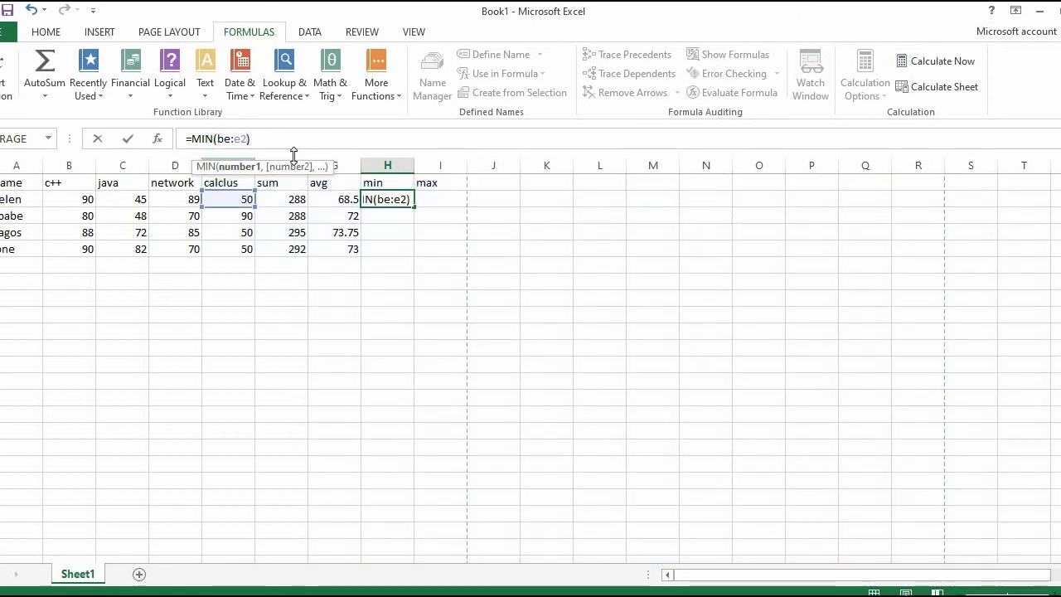
pyautogui.press('Return')
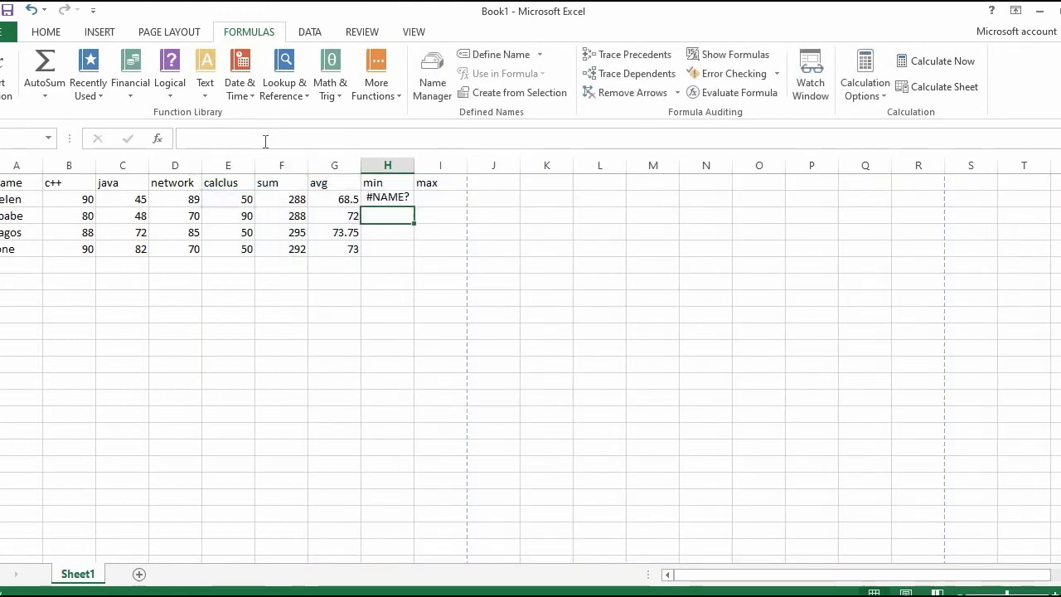
# Step: Correct the formula in H2 to =MIN(B2:E2) and copy it down through H5
pyautogui.click(379, 199)
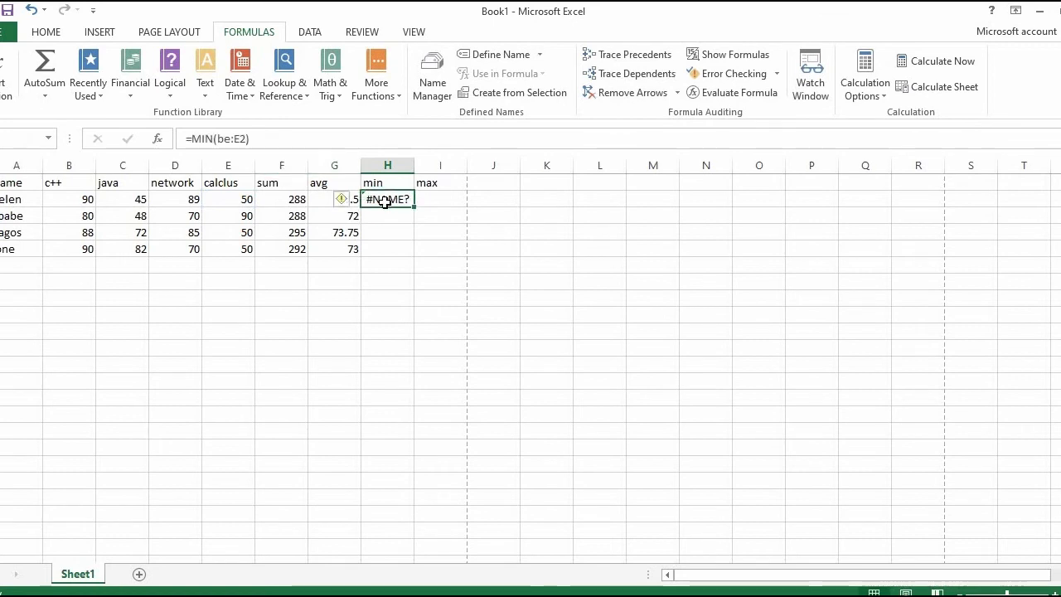
pyautogui.click(231, 138)
pyautogui.press('BackSpace')
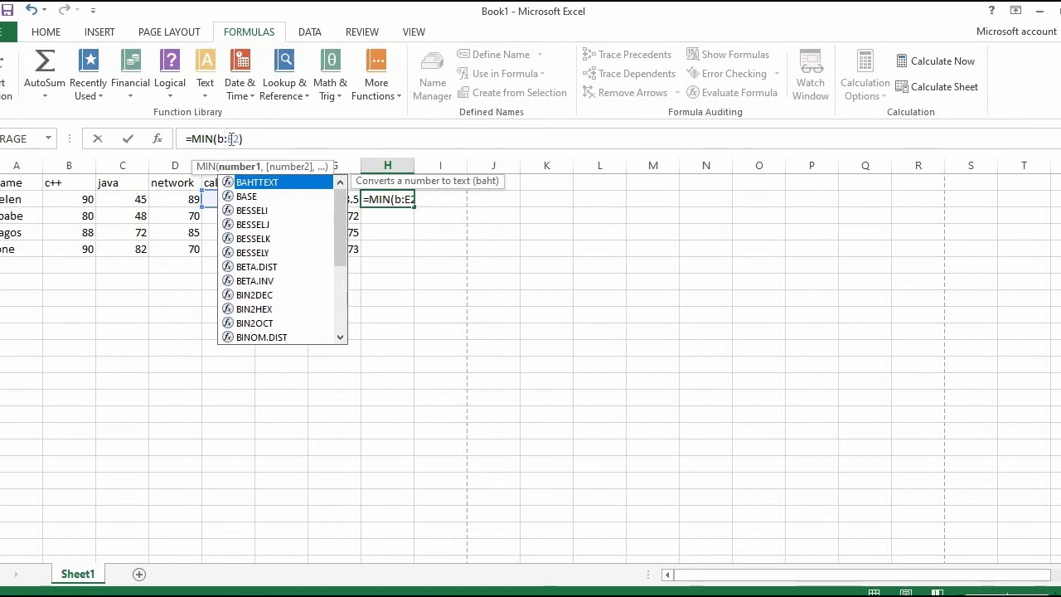
pyautogui.write('2')
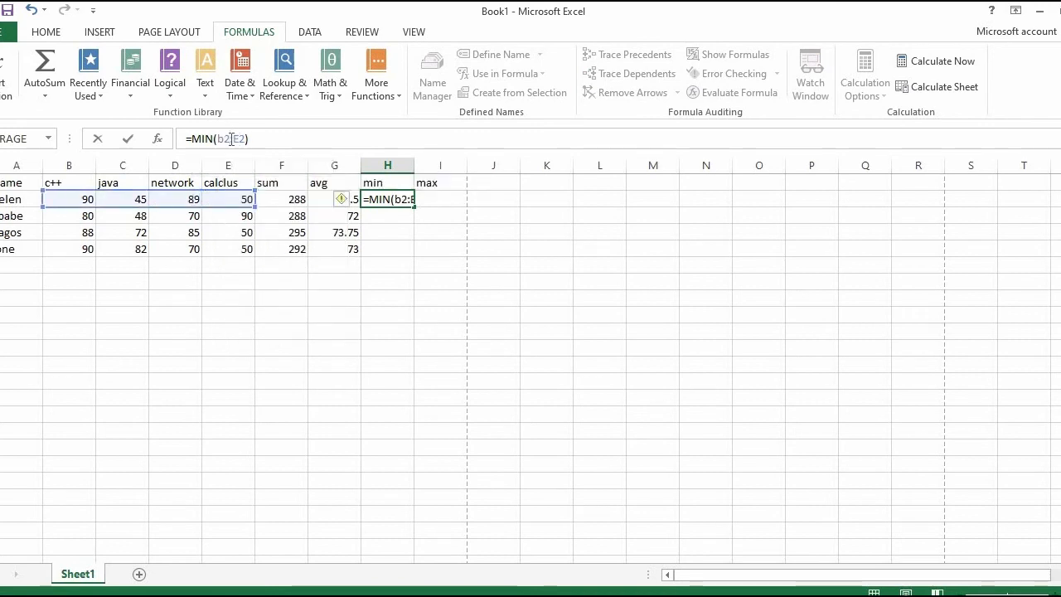
pyautogui.press('Return')
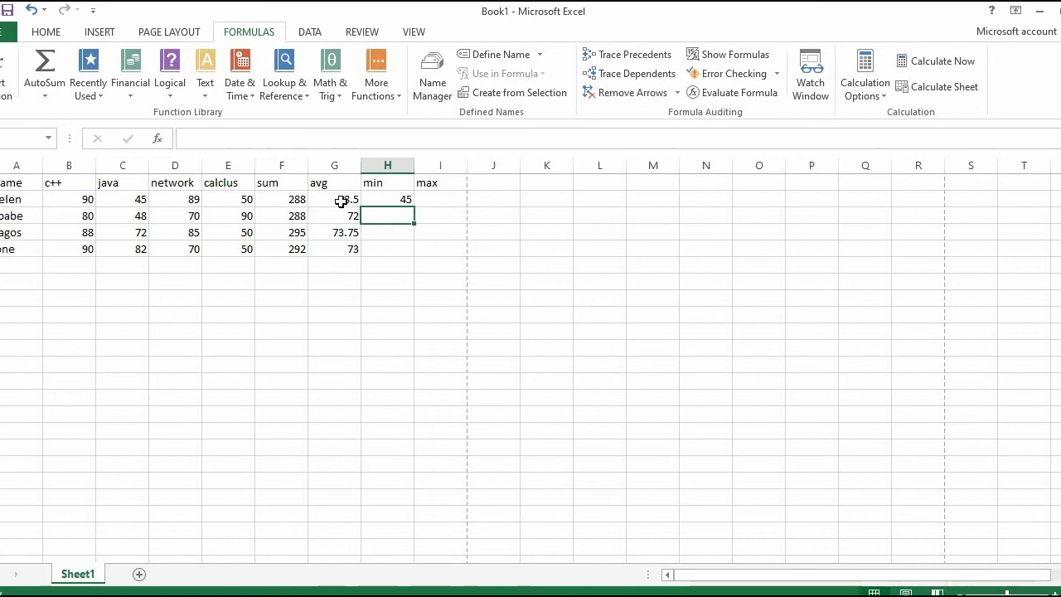
pyautogui.click(388, 197)
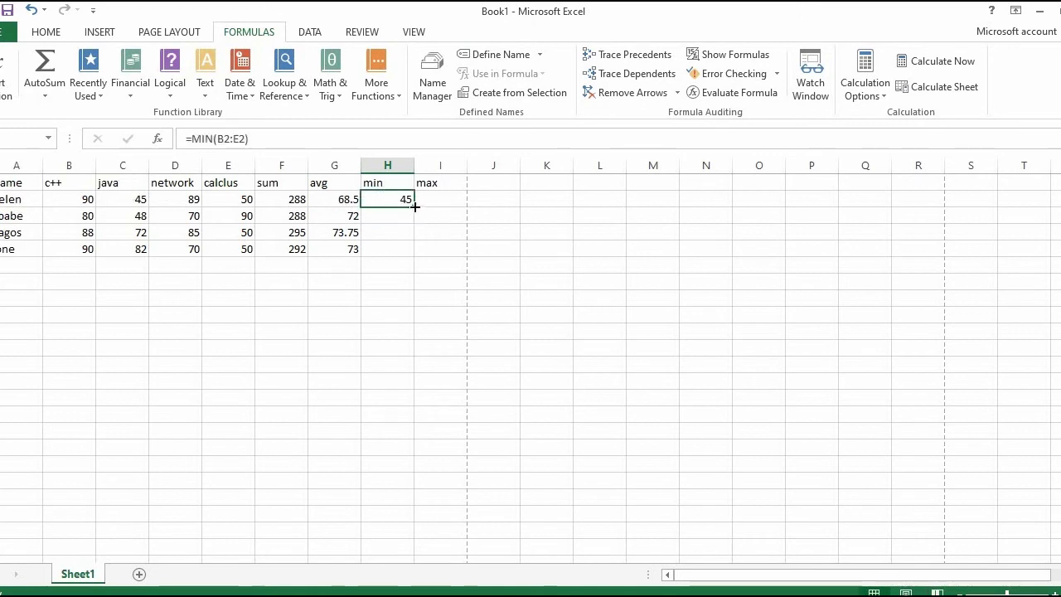
pyautogui.moveTo(414, 207); pyautogui.dragTo(407, 255)
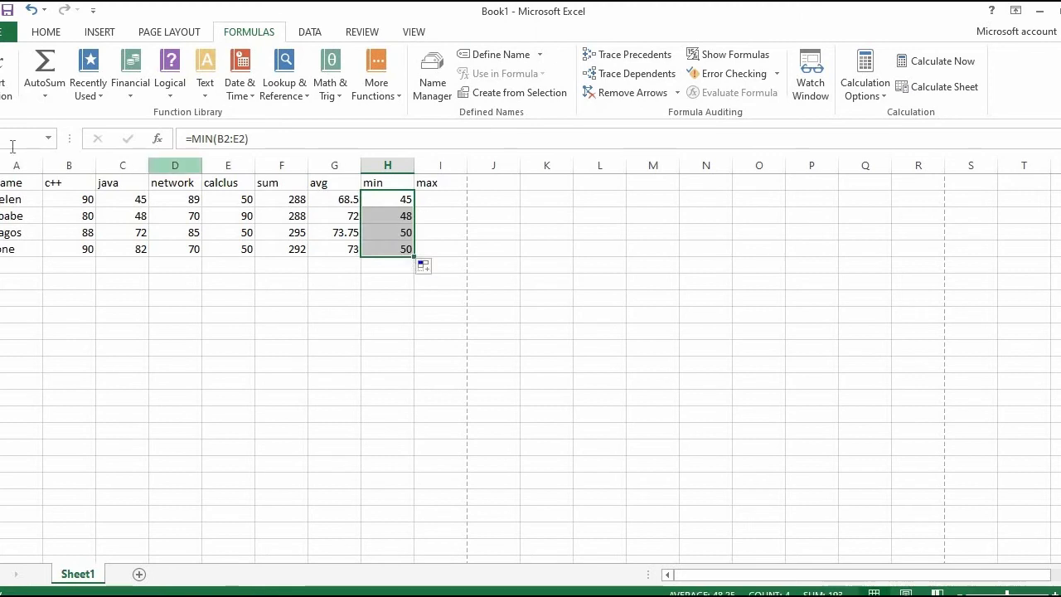
# Step: Start inserting a function in cell I2, searching the function list for "max" and choosing MAXA
pyautogui.click(450, 203)
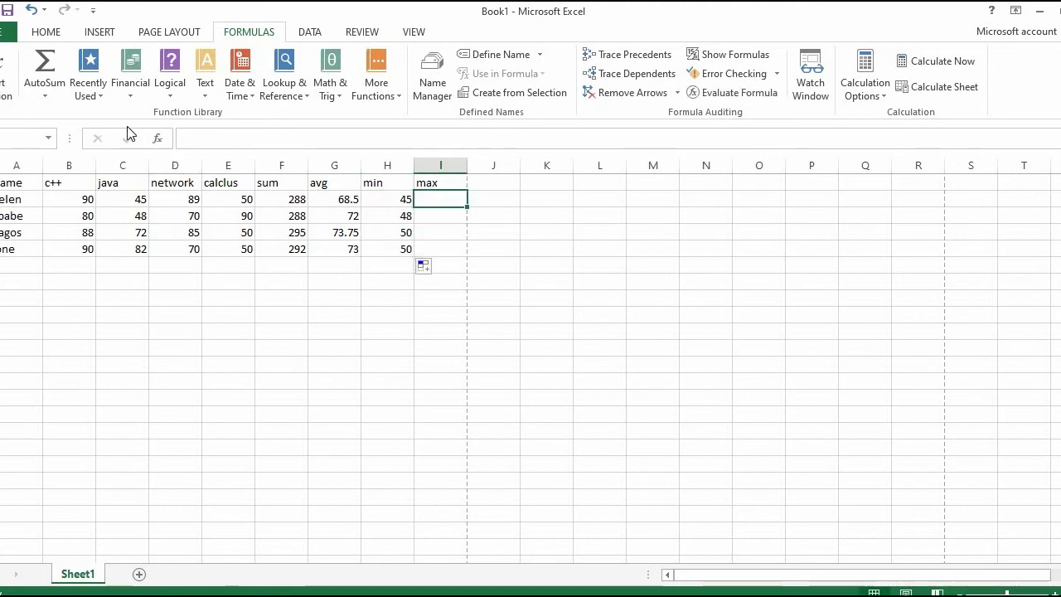
pyautogui.click(7, 75)
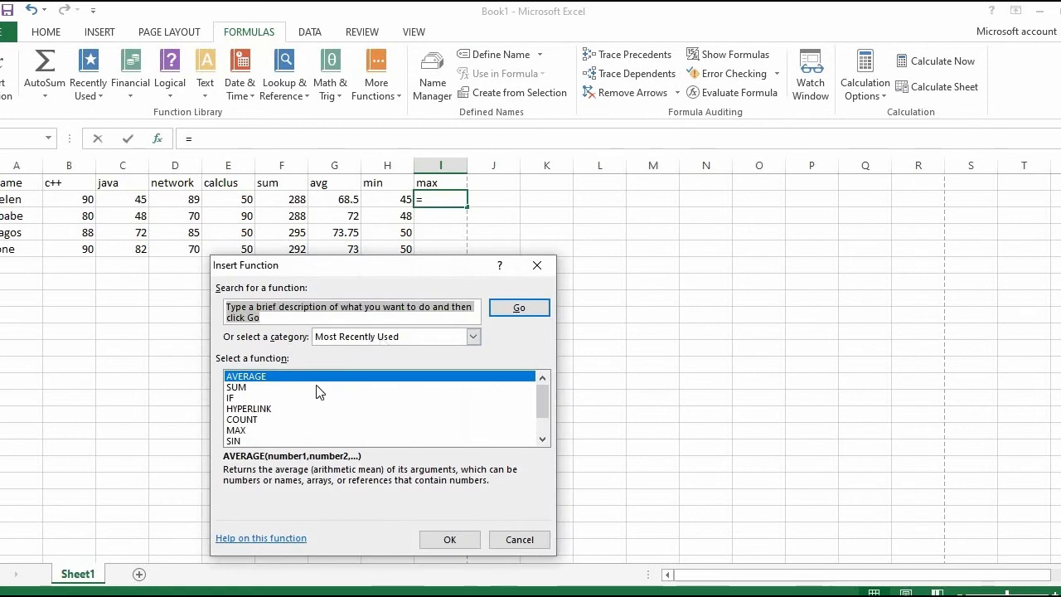
pyautogui.click(427, 296)
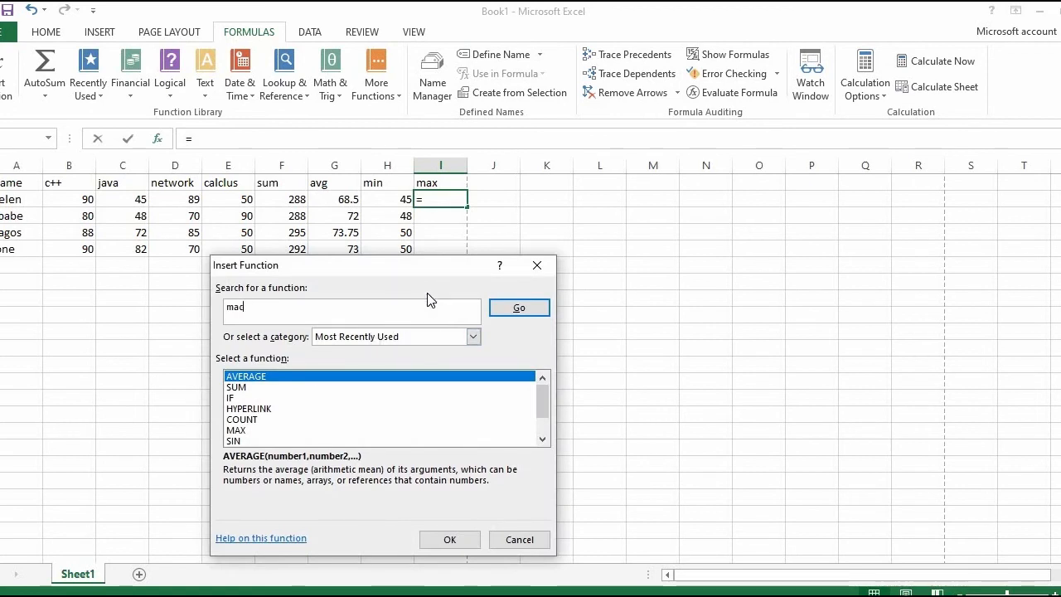
pyautogui.write('mac')
pyautogui.press('BackSpace')
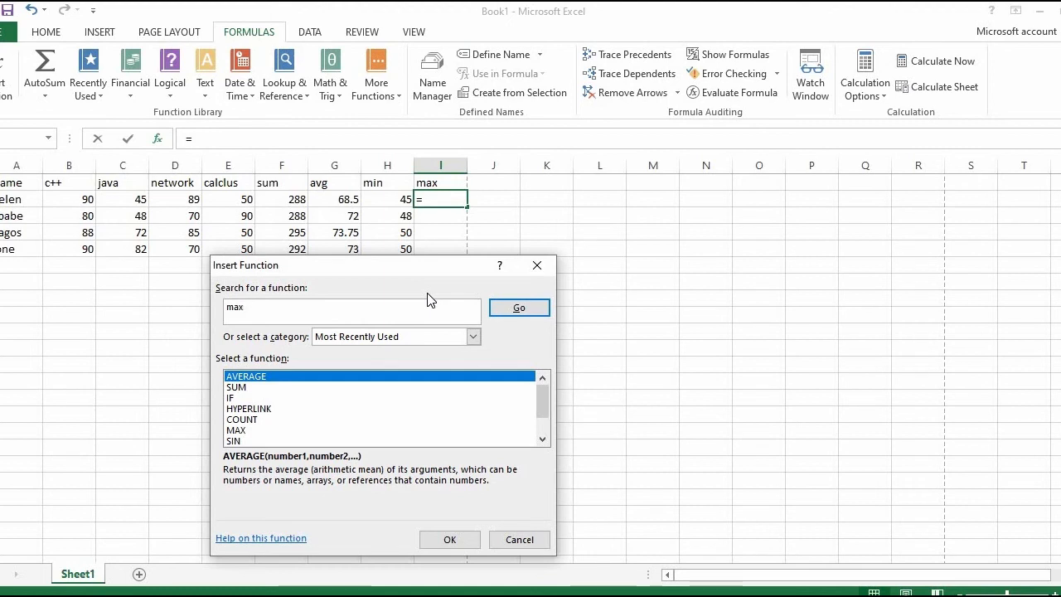
pyautogui.press('Return')
pyautogui.press('Return')
pyautogui.click(237, 430)
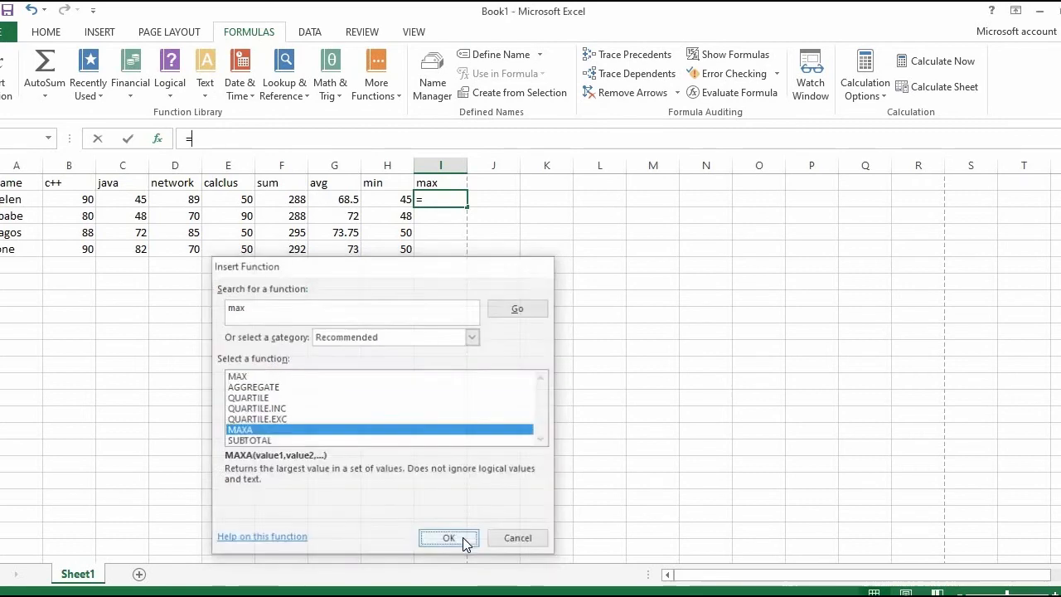
pyautogui.click(449, 539)
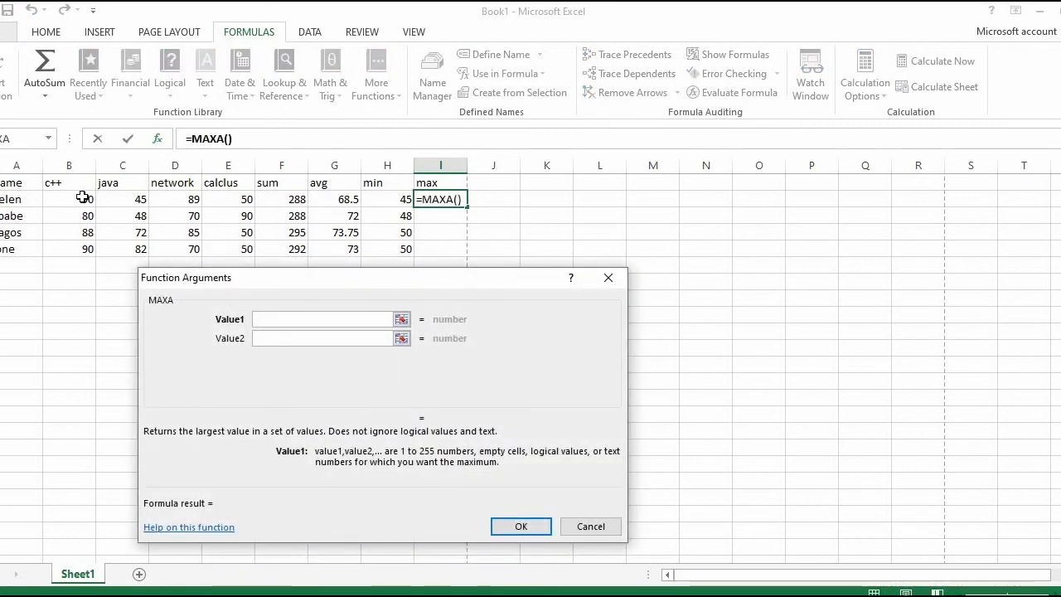
# Step: Set B2:E2 as the range of the MAXA function and copy the formula down through I5
pyautogui.moveTo(75, 198); pyautogui.dragTo(246, 197)
pyautogui.click(521, 526)
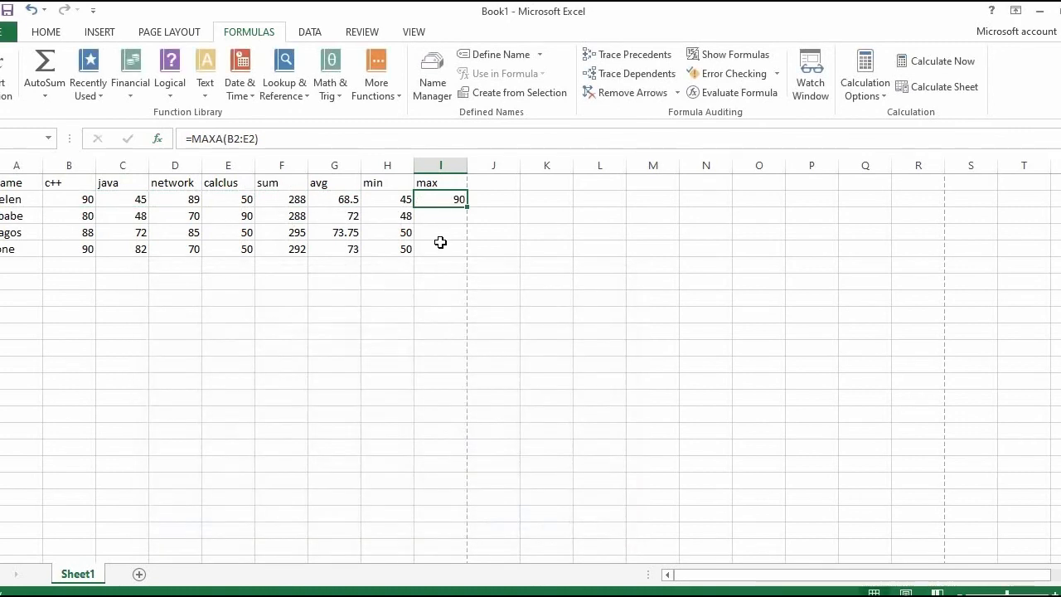
pyautogui.moveTo(467, 206); pyautogui.dragTo(458, 252)
pyautogui.click(490, 189)
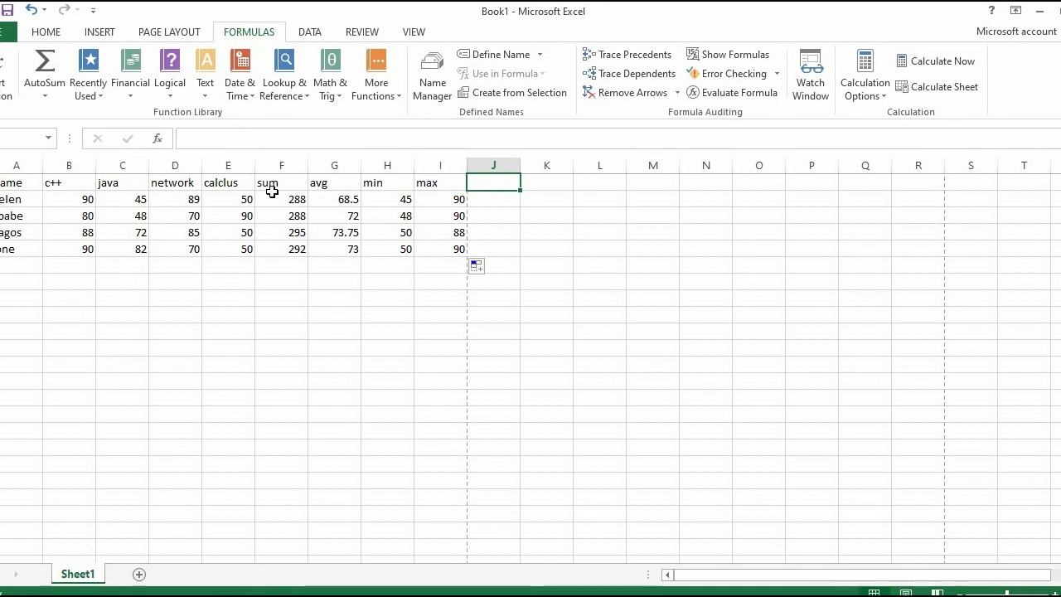
# Step: Clear the =F3 reference from cell F2 in the sum column
pyautogui.moveTo(274, 199); pyautogui.dragTo(291, 426)
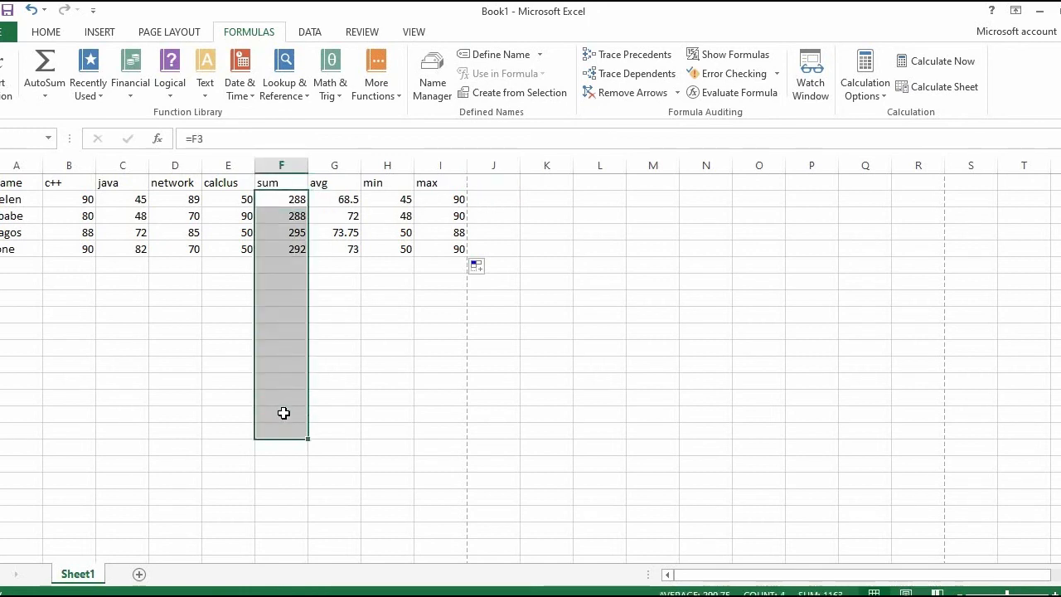
pyautogui.click(209, 139)
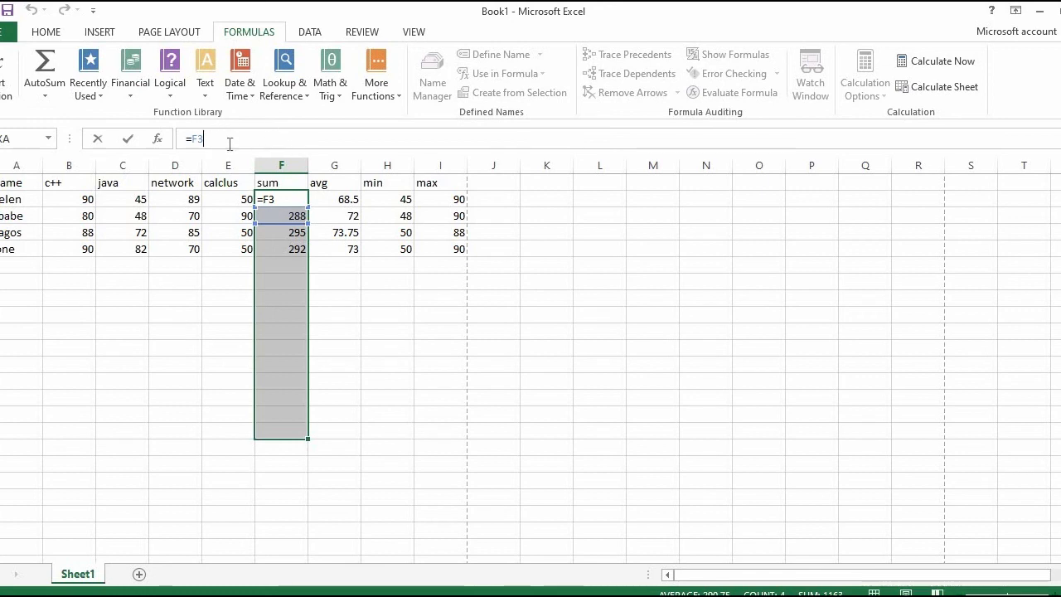
pyautogui.press('BackSpace')
pyautogui.press('BackSpace')
pyautogui.press('BackSpace')
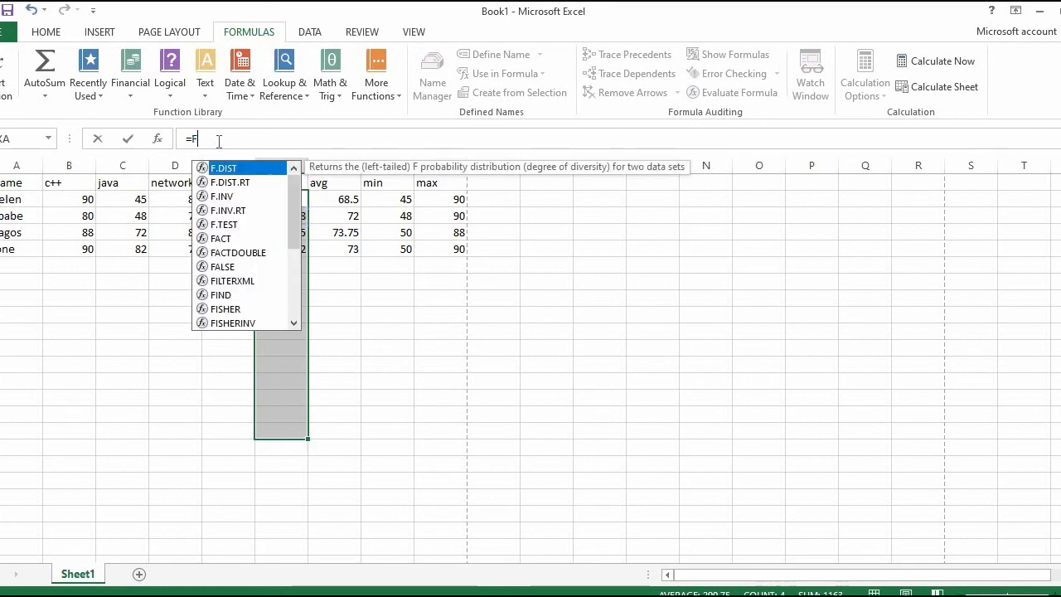
pyautogui.click(436, 312)
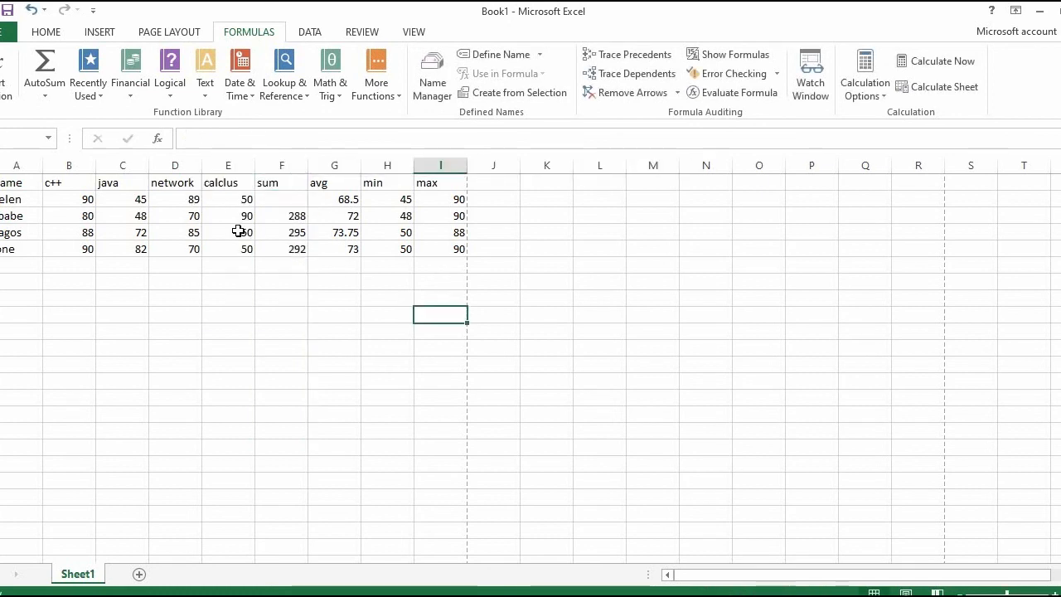
pyautogui.click(6, 76)
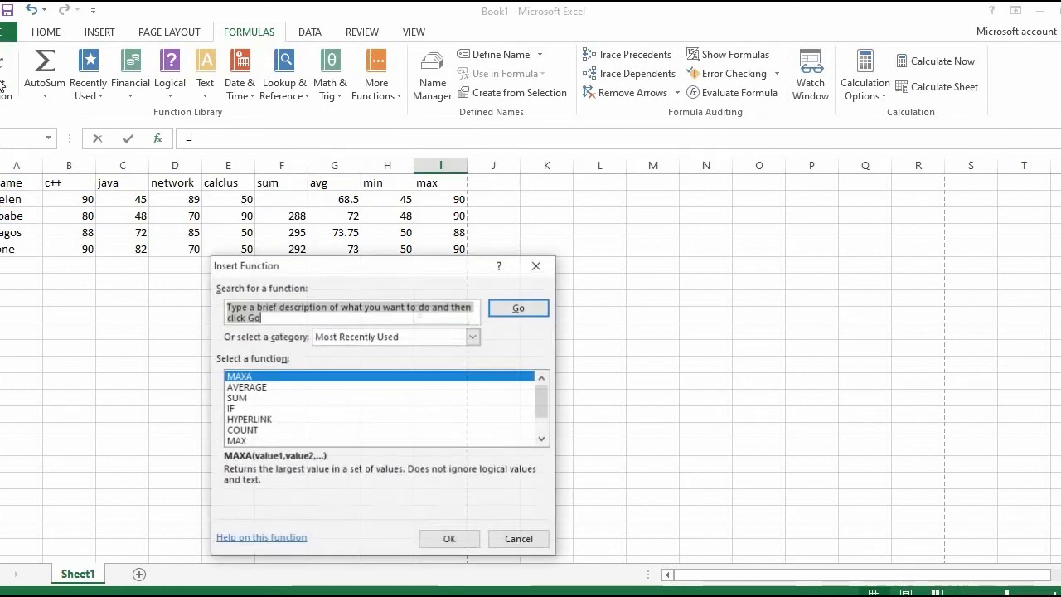
pyautogui.click(254, 397)
pyautogui.moveTo(535, 408); pyautogui.dragTo(540, 437)
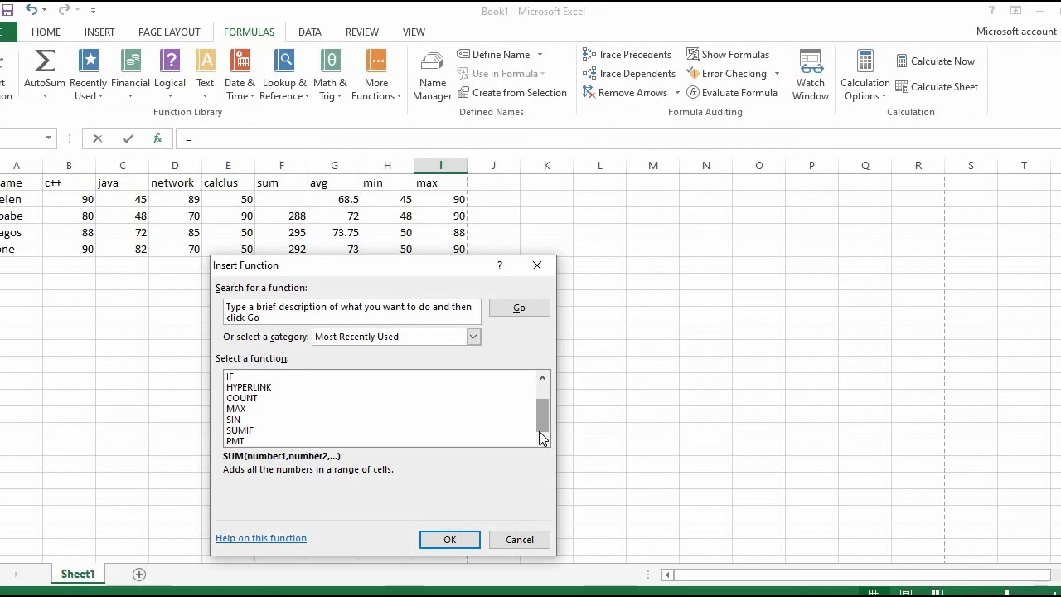
pyautogui.click(257, 399)
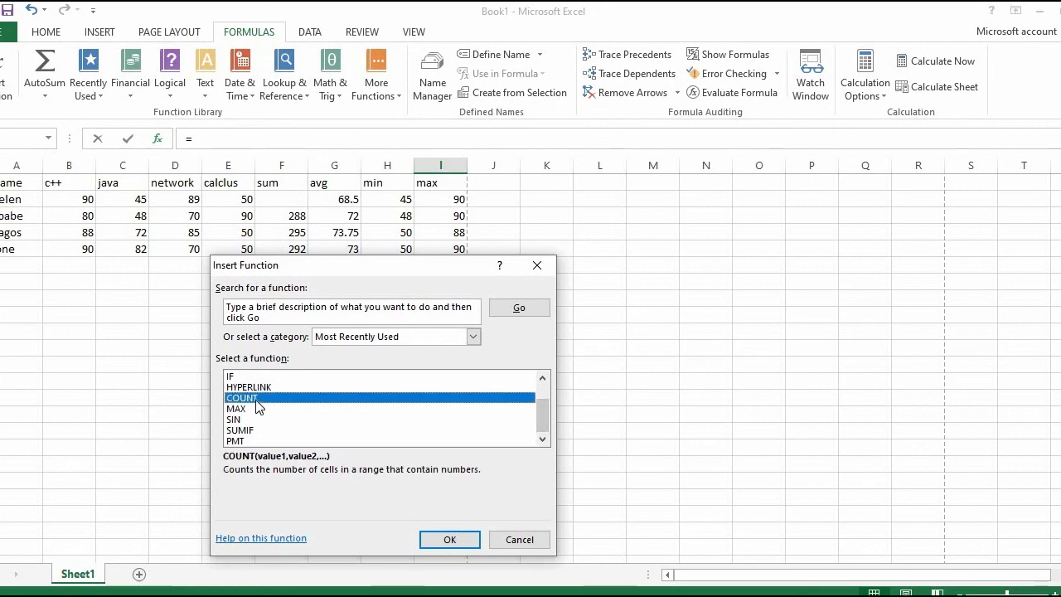
pyautogui.click(446, 538)
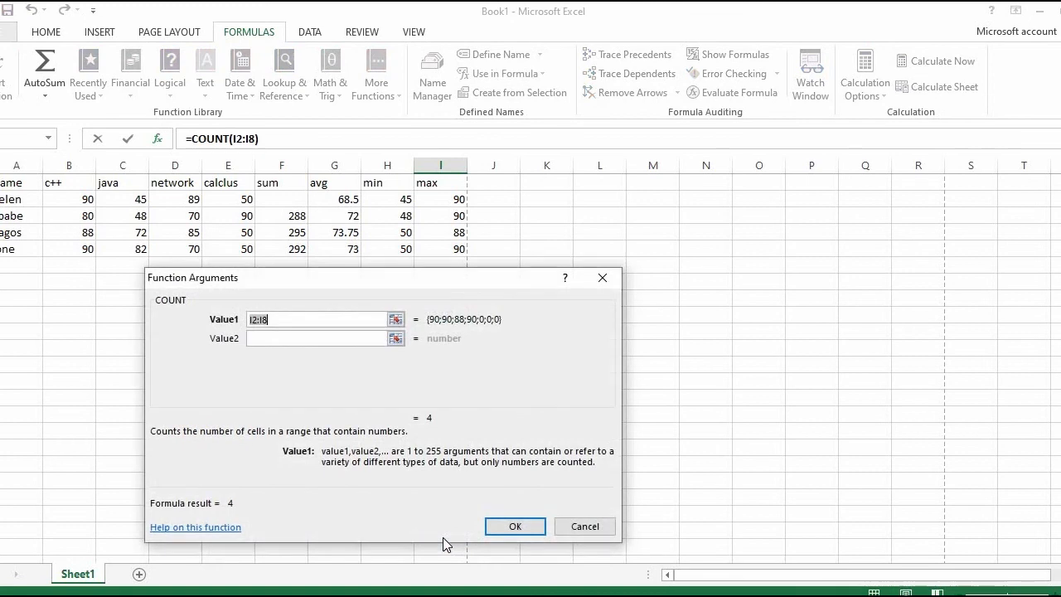
pyautogui.click(601, 277)
# Step: Add the column heading "count" in cell J1
pyautogui.click(489, 185)
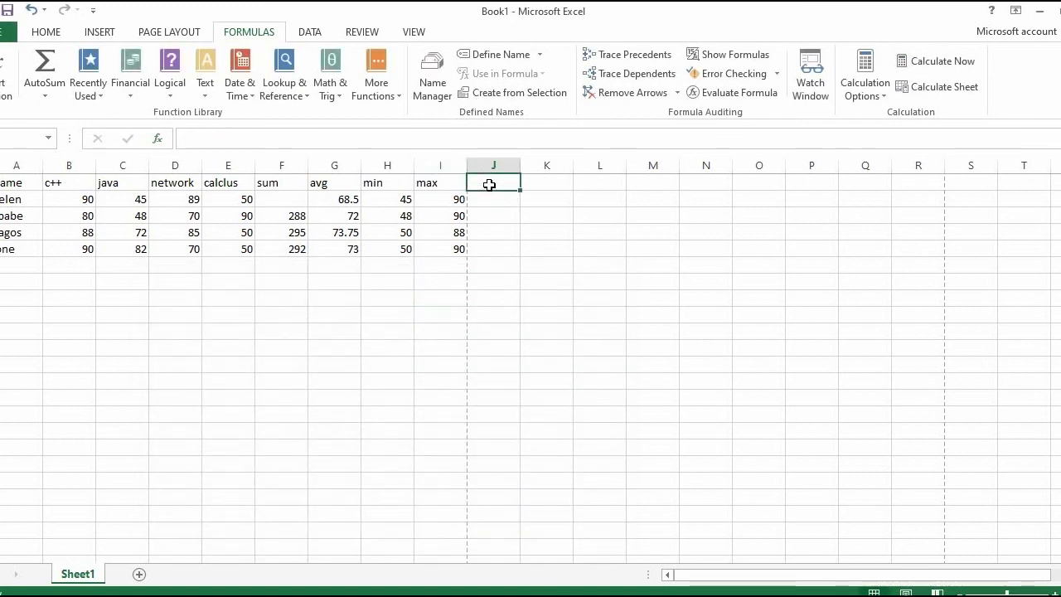
pyautogui.write('coun')
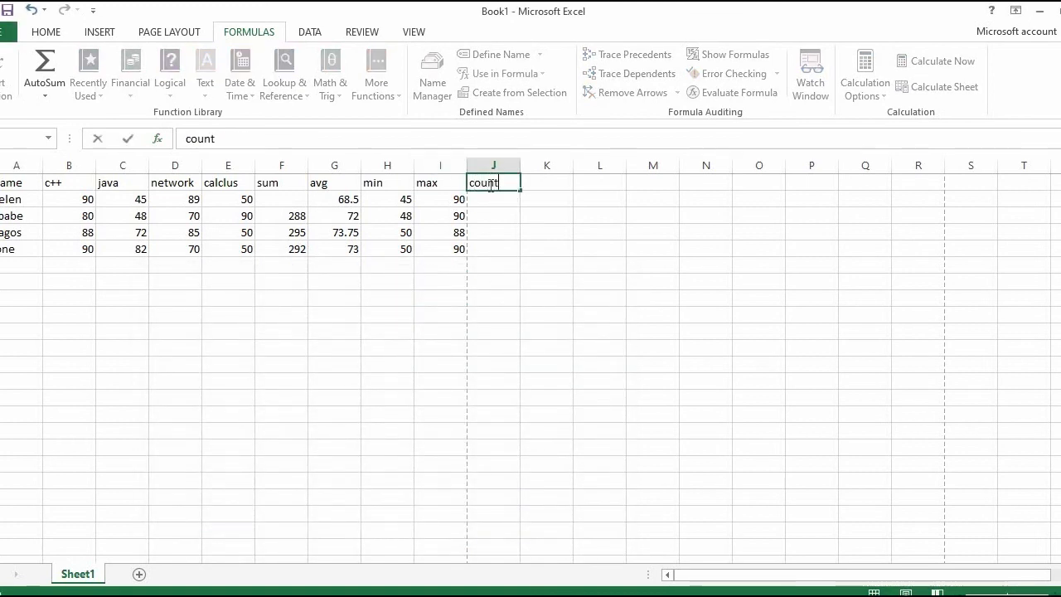
pyautogui.write('t')
pyautogui.click(489, 201)
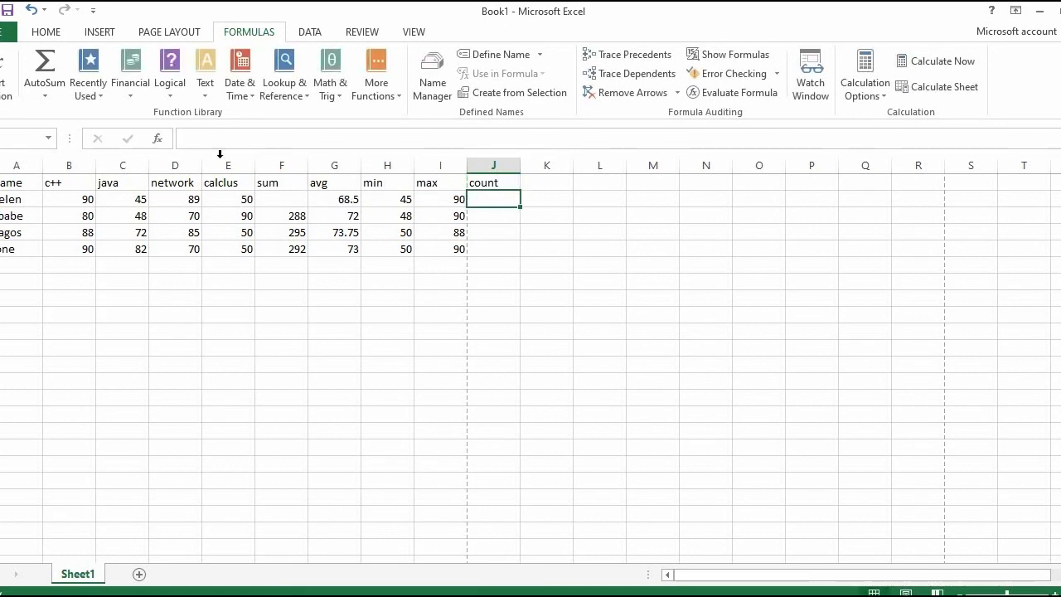
# Step: Insert a COUNT function over B2:I2 in cell J2 and copy it down through J5
pyautogui.click(7, 73)
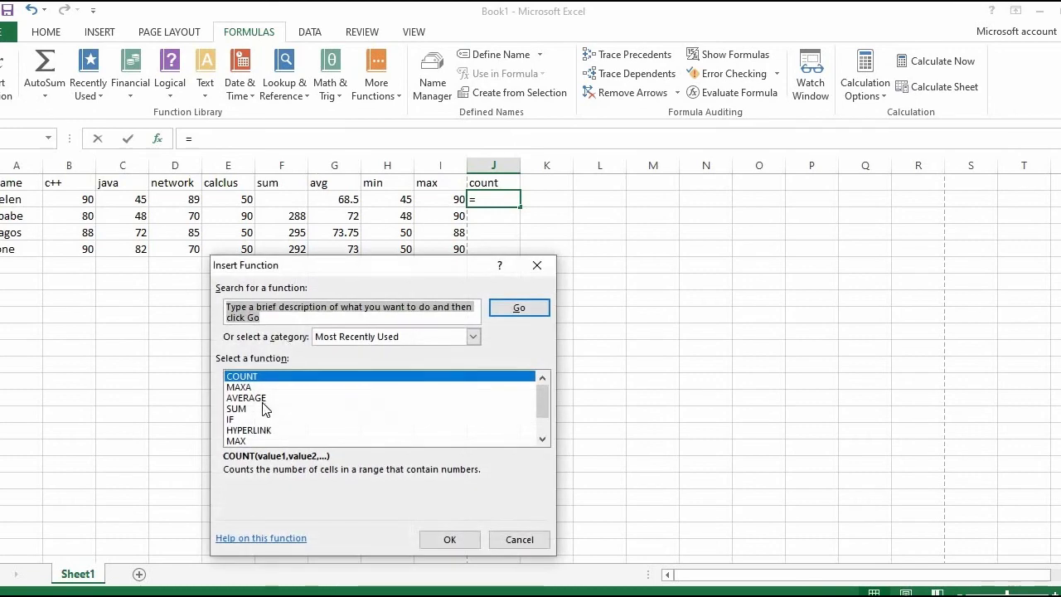
pyautogui.click(462, 539)
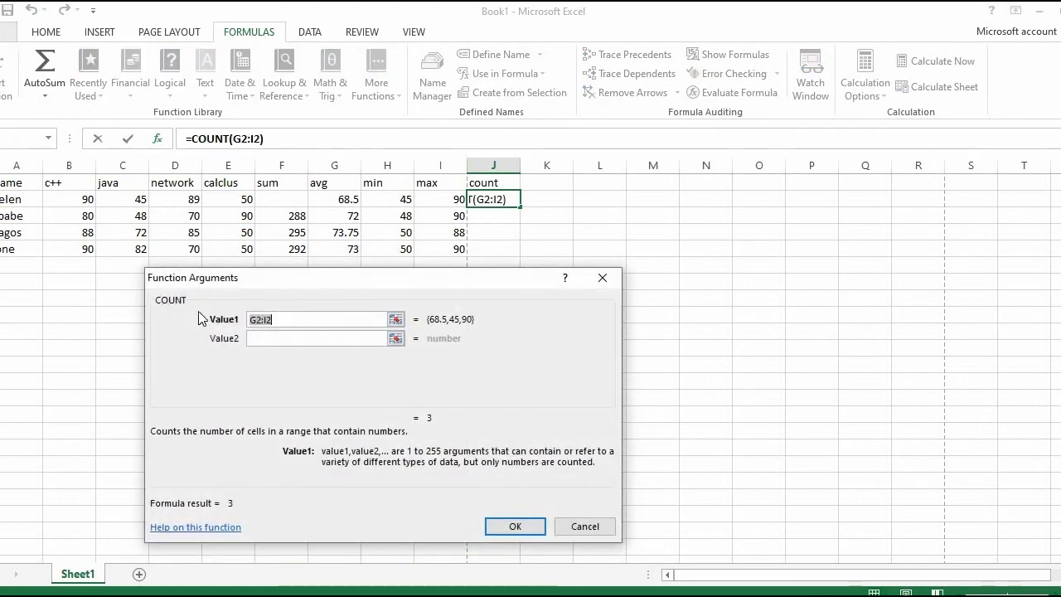
pyautogui.moveTo(95, 198); pyautogui.dragTo(451, 199)
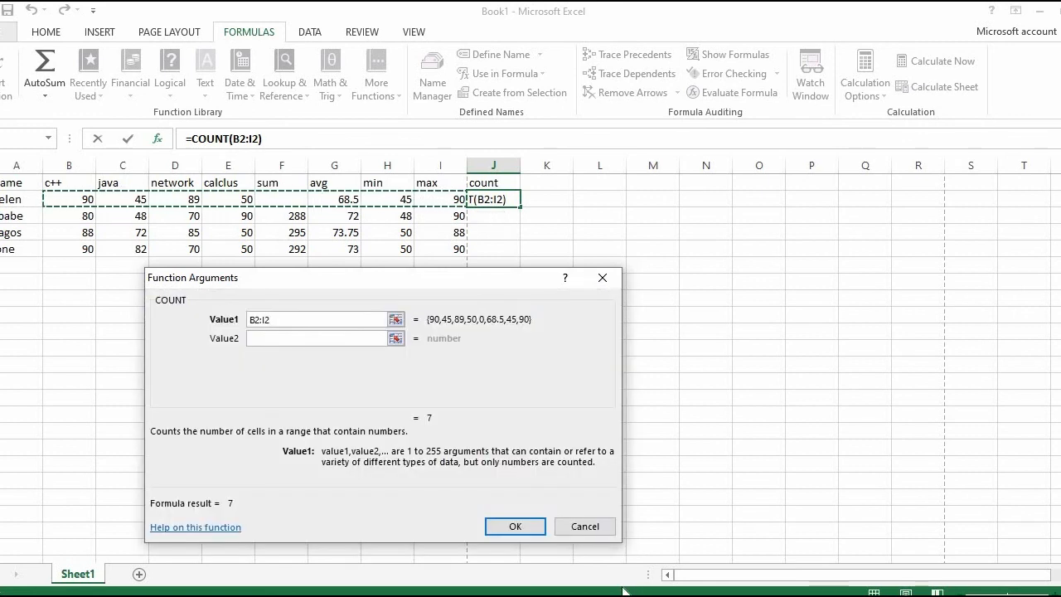
pyautogui.click(533, 537)
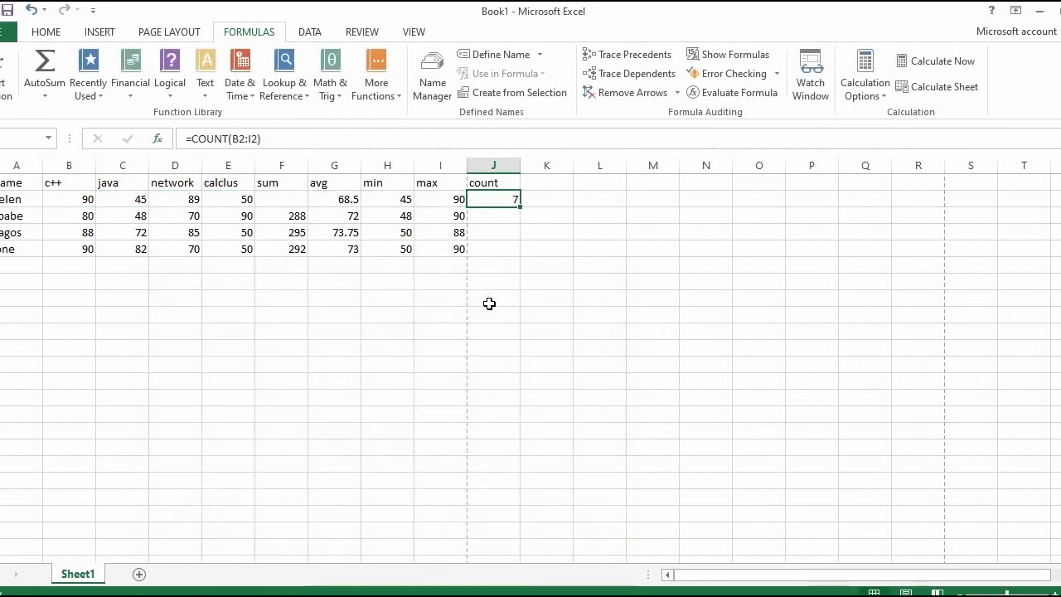
pyautogui.click(486, 217)
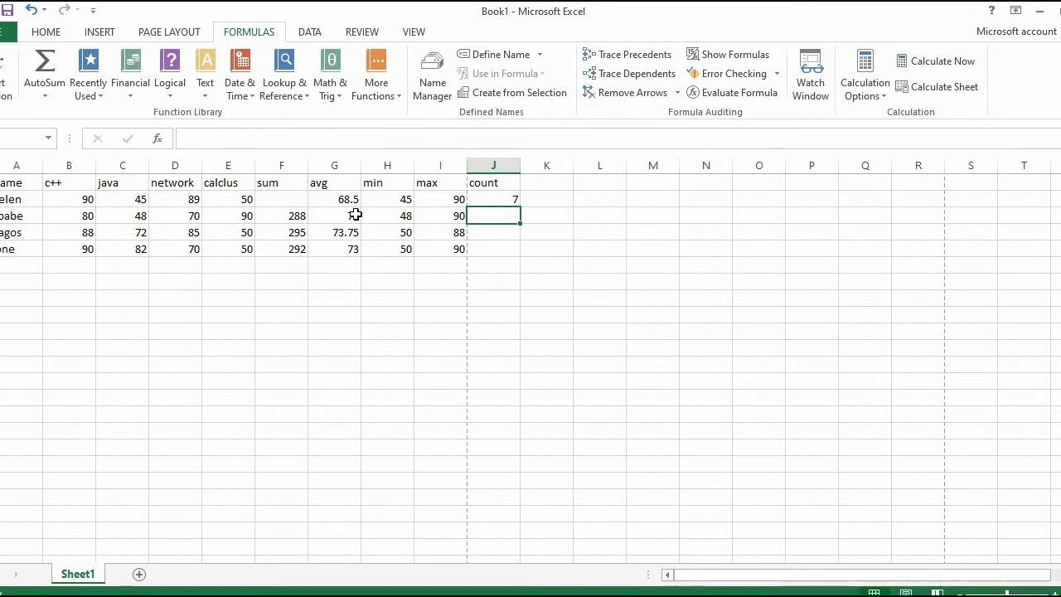
pyautogui.click(496, 199)
pyautogui.moveTo(517, 204); pyautogui.dragTo(510, 256)
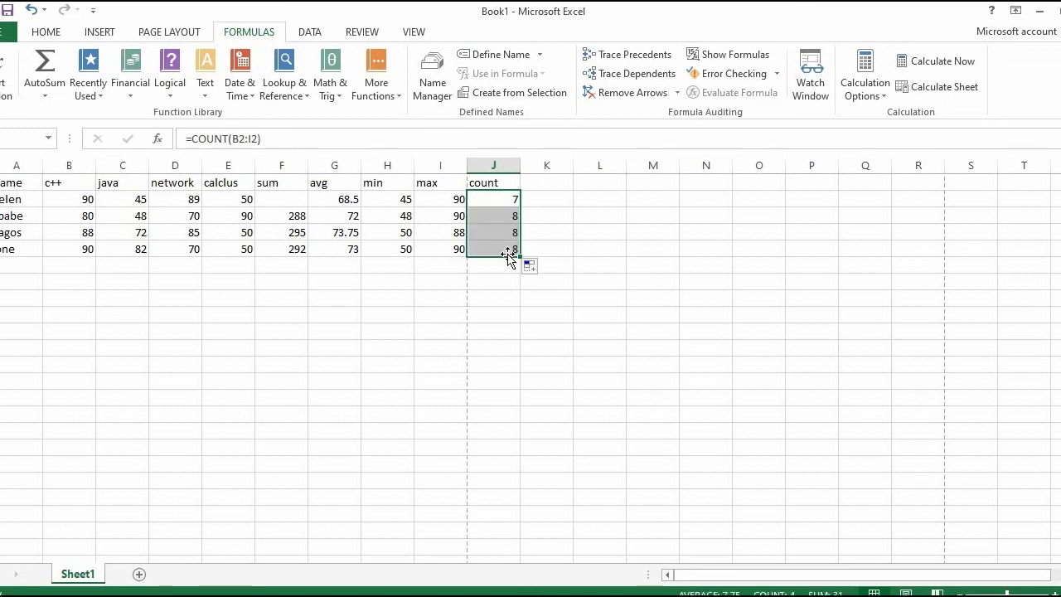
pyautogui.click(545, 196)
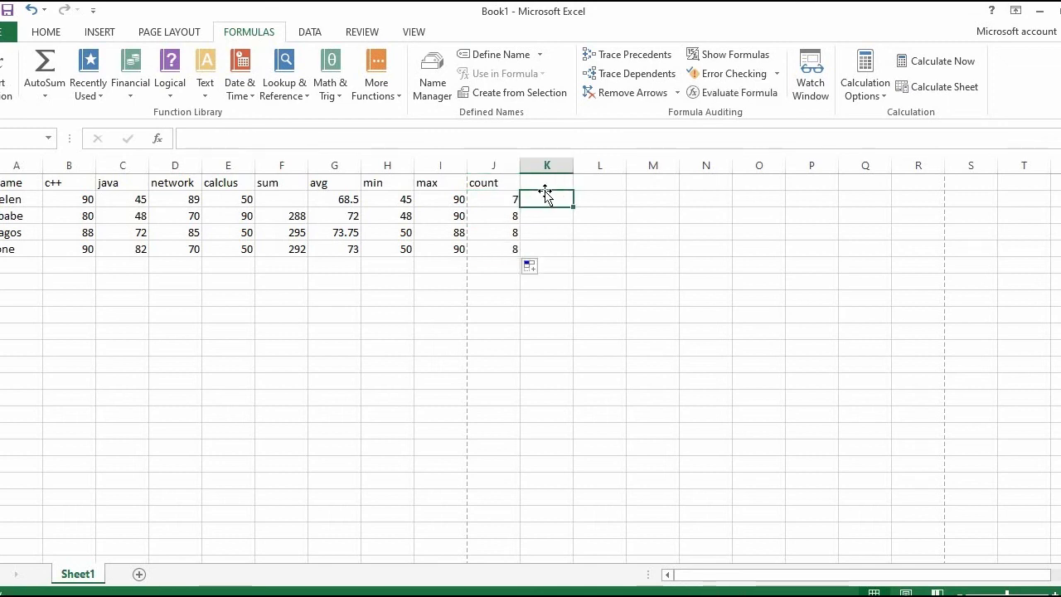
# Step: Undo the copying of the COUNT formula down column J and clear the formula from cell J2
pyautogui.click(489, 204)
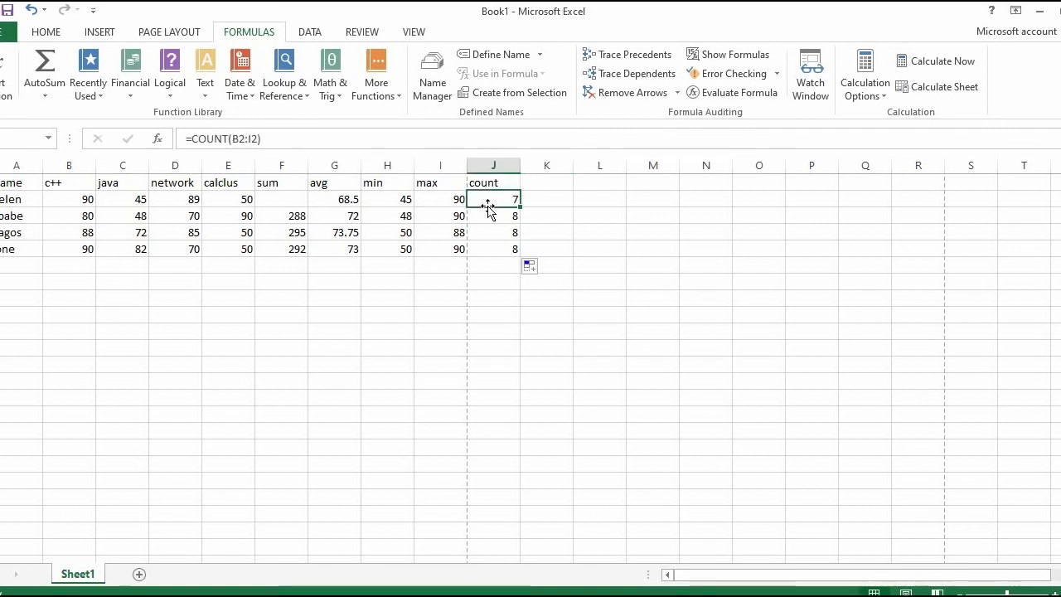
pyautogui.hotkey('ctrl', 'z')
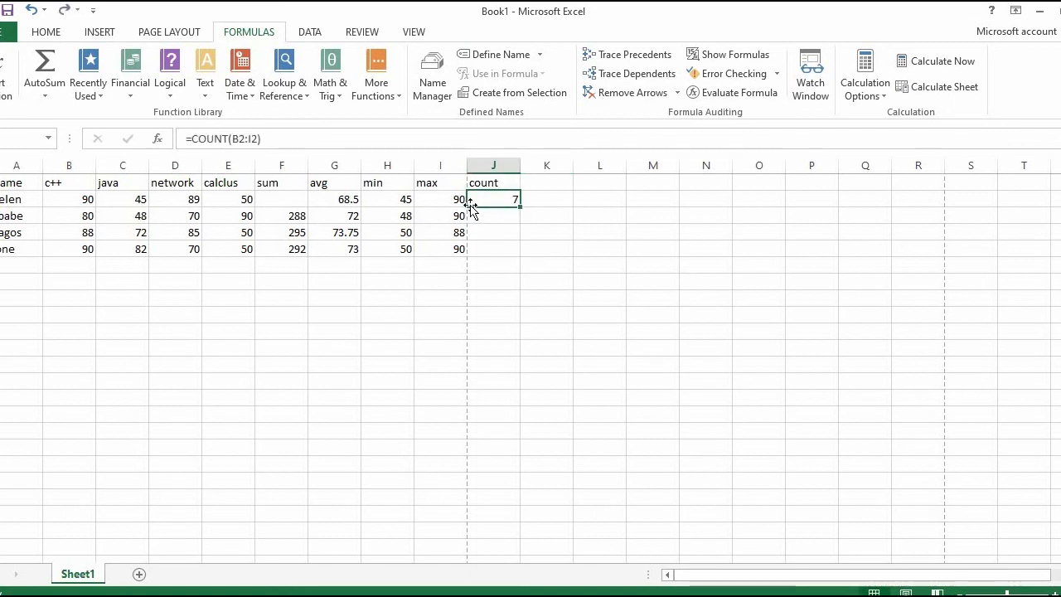
pyautogui.press('Delete')
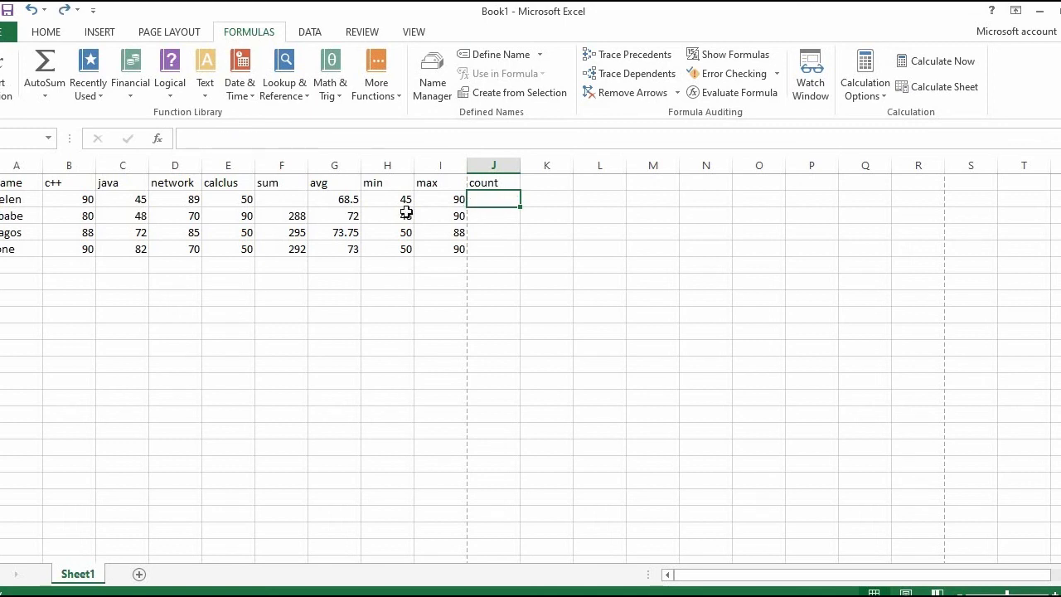
# Step: Enter the COUNT function in J2 again with the range B2:I2 and fill the formula down to J5
pyautogui.moveTo(64, 195); pyautogui.dragTo(99, 241)
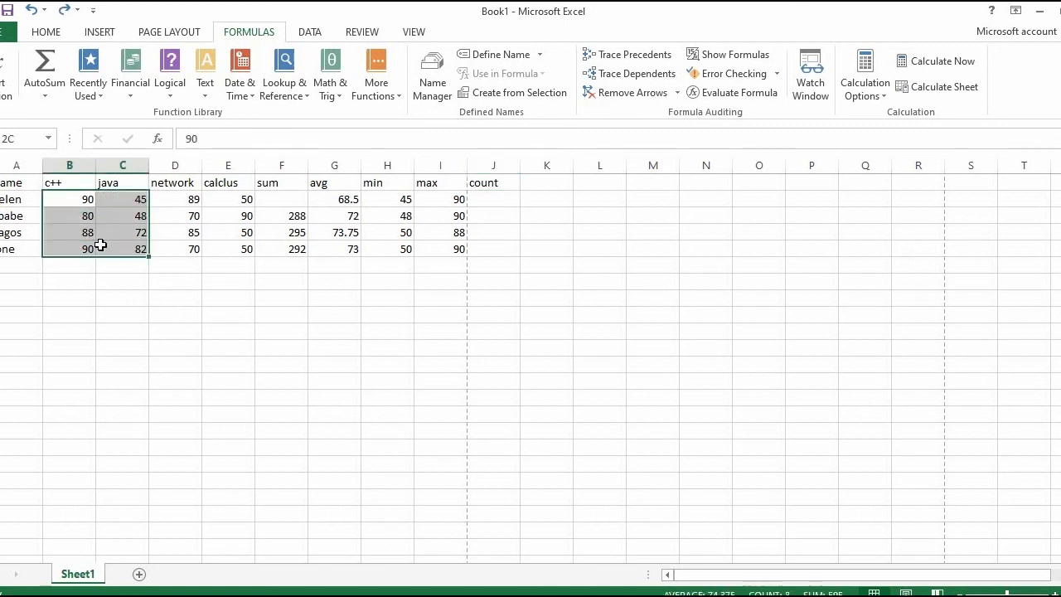
pyautogui.click(490, 203)
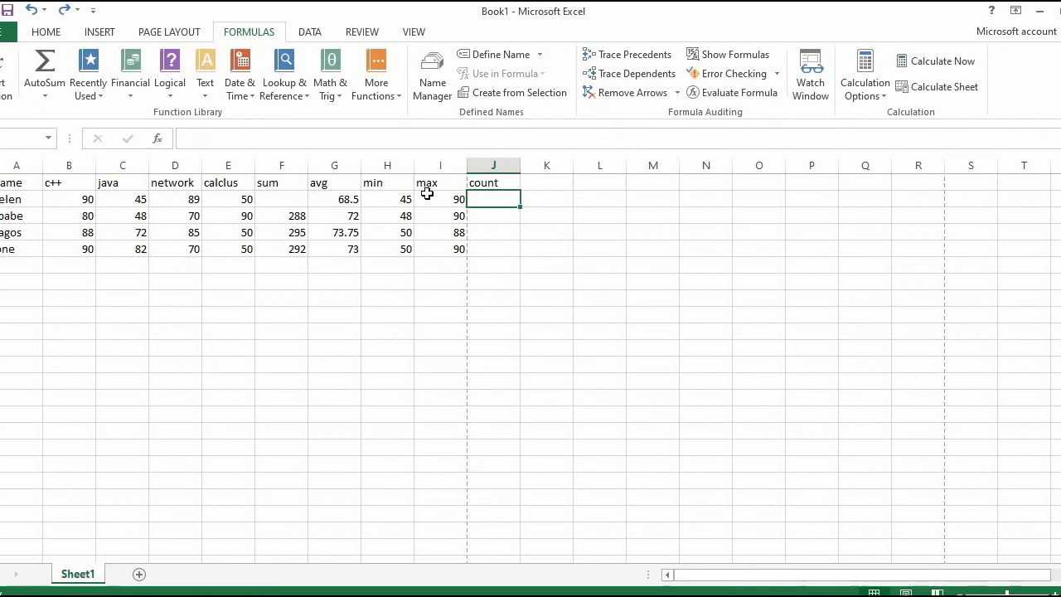
pyautogui.click(9, 79)
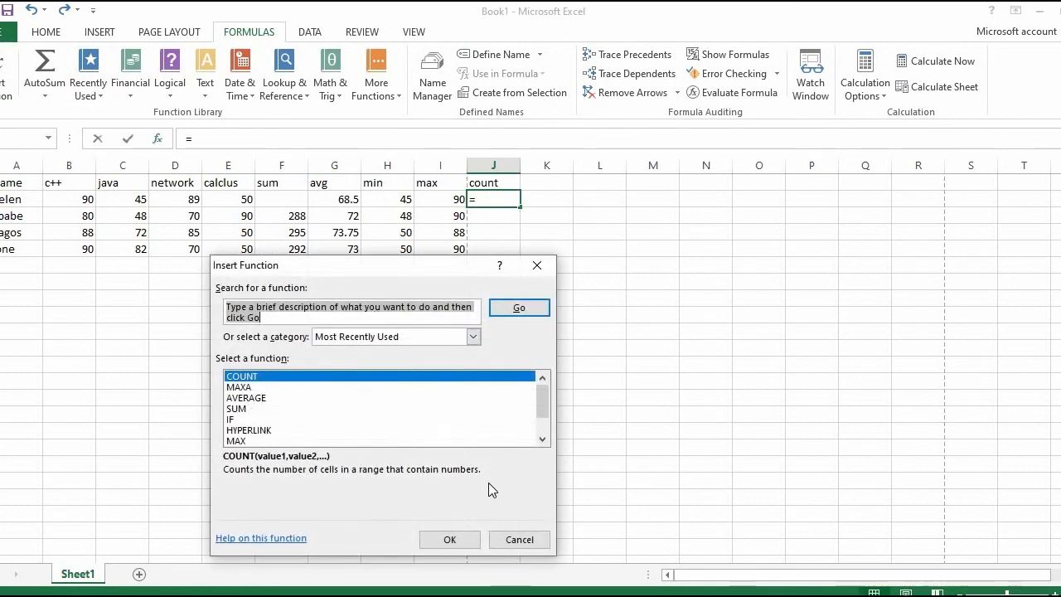
pyautogui.click(450, 539)
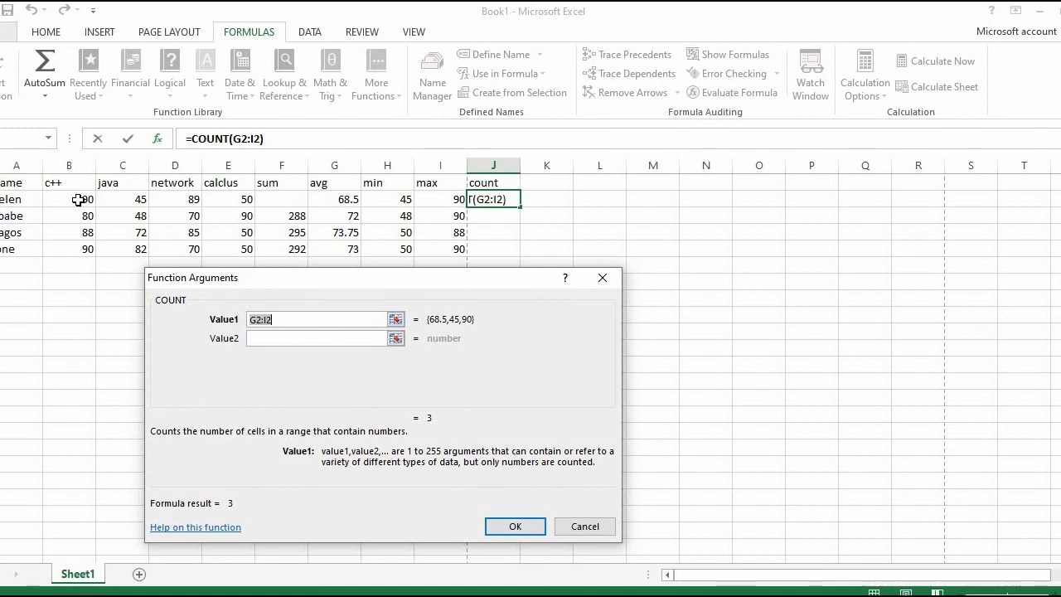
pyautogui.moveTo(56, 199); pyautogui.dragTo(433, 198)
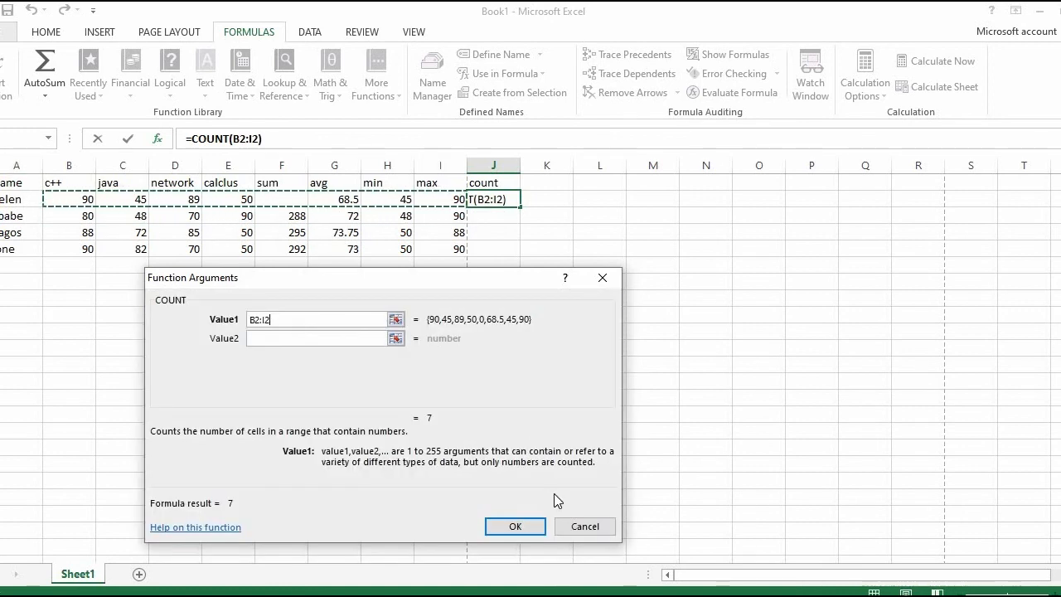
pyautogui.click(525, 527)
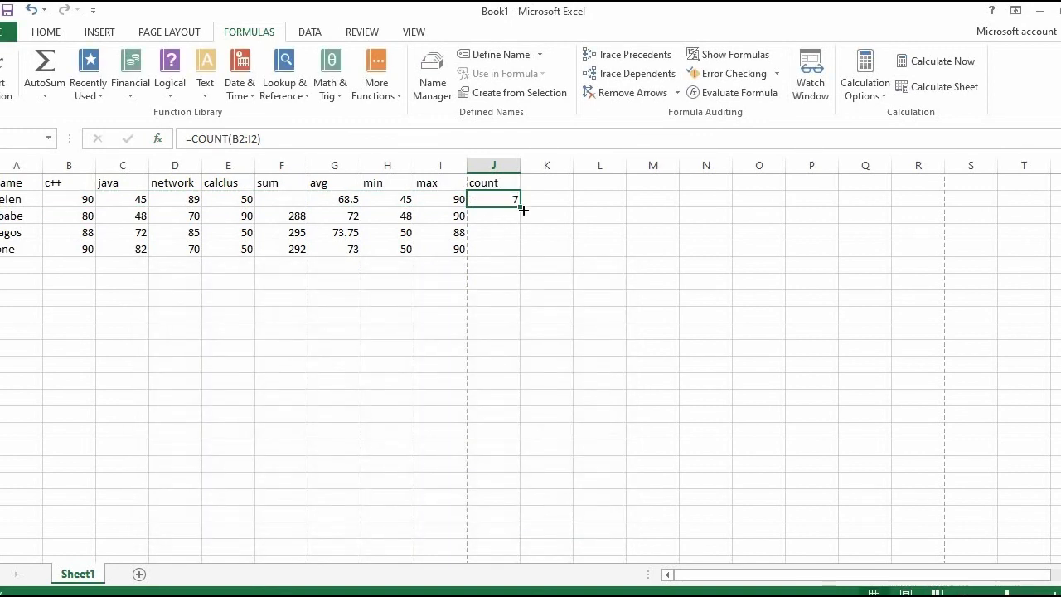
pyautogui.moveTo(523, 211); pyautogui.dragTo(517, 256)
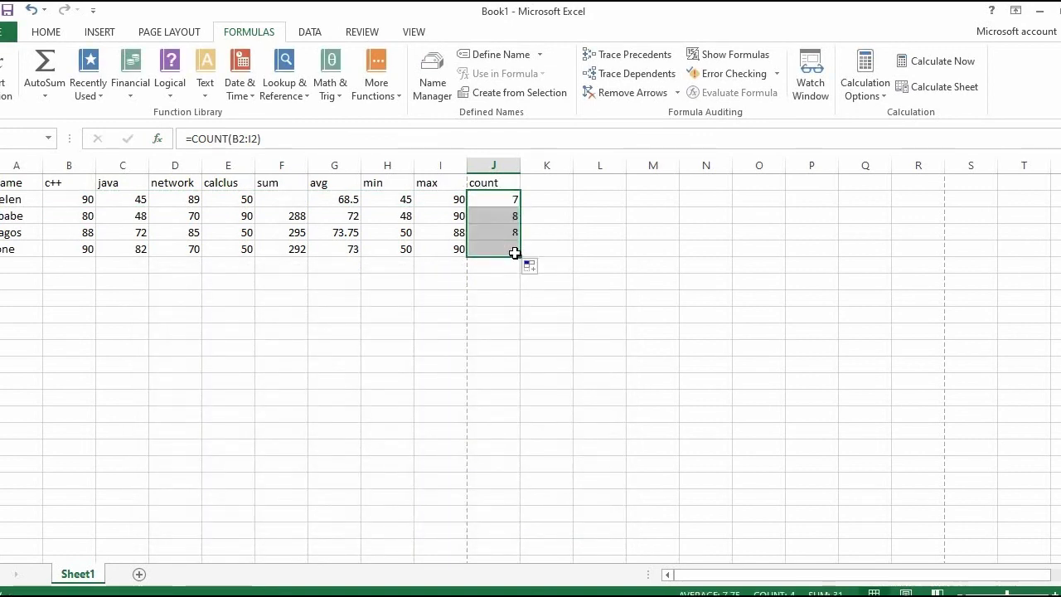
pyautogui.click(486, 197)
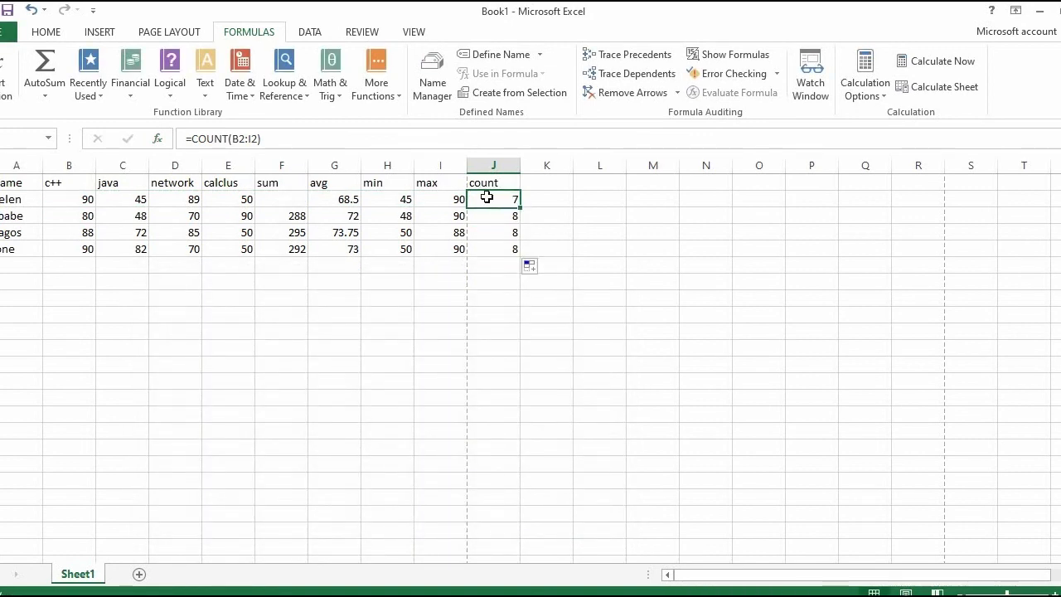
pyautogui.click(539, 196)
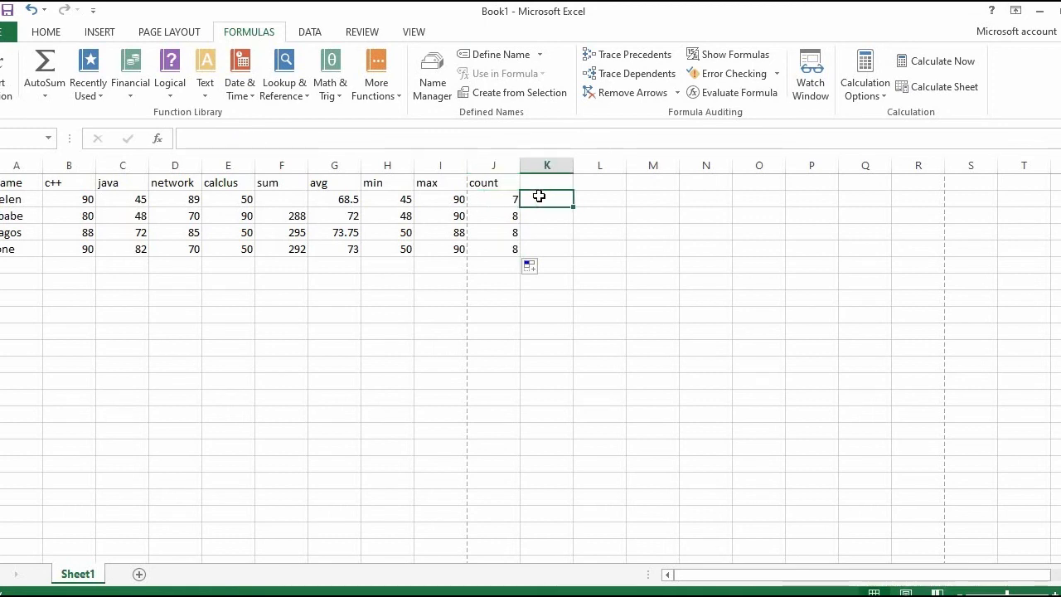